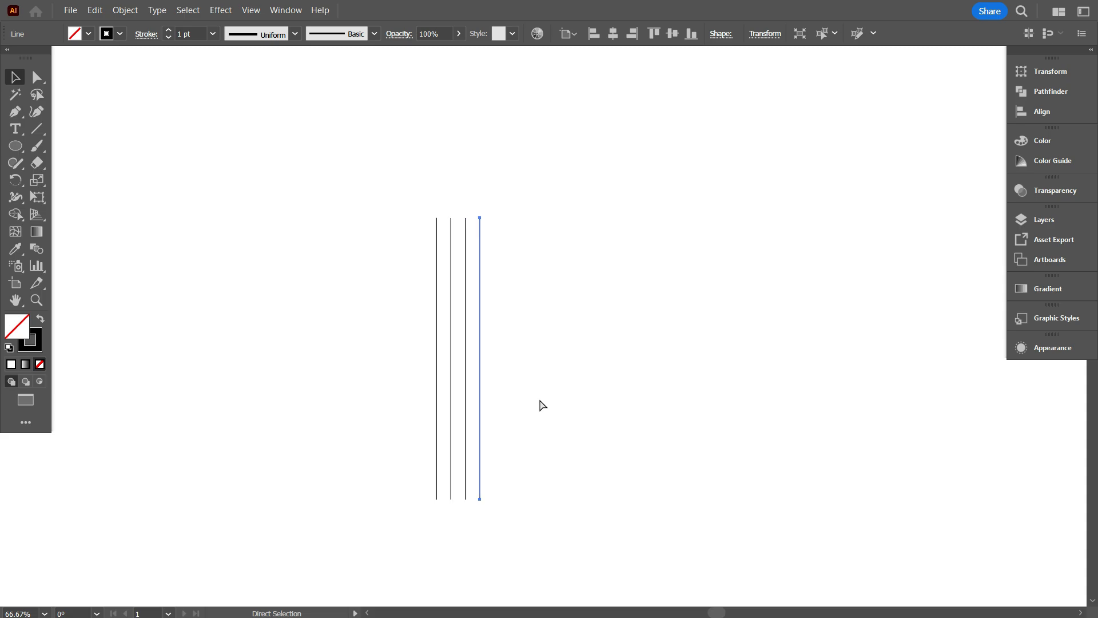
Repeat the vertical line's offset duplication 14 times to make a row of 18 evenly spaced lines, and deselect.
key("ctrl+d")
key("ctrl+d")
key("ctrl+d")
key("ctrl+d")
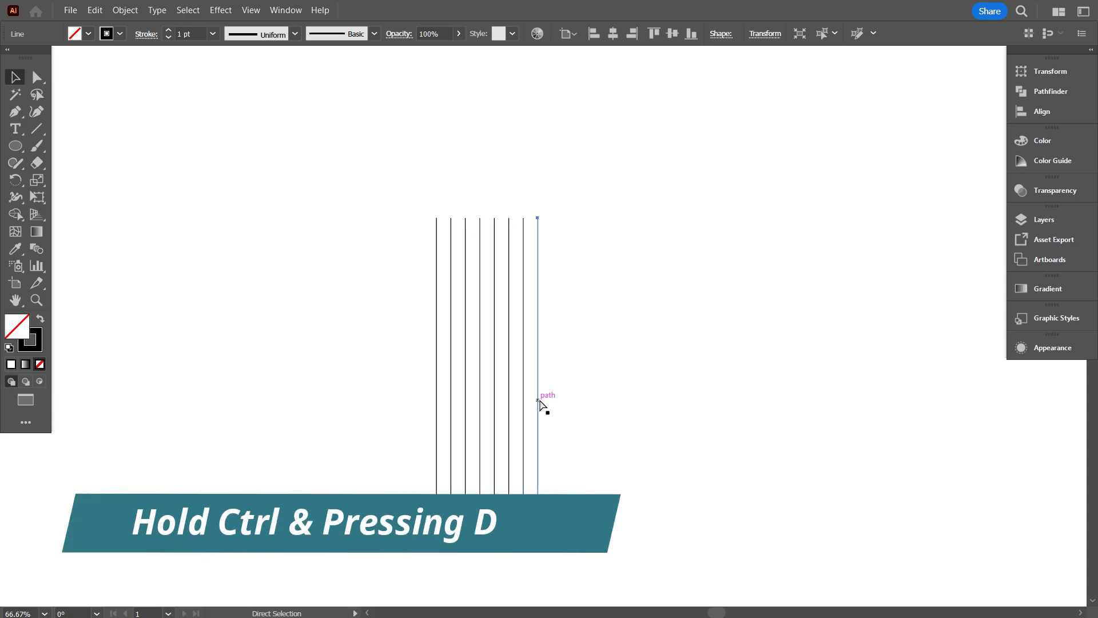
key("ctrl+d")
key("ctrl+d")
key("ctrl+d")
key("ctrl+d")
key("ctrl+d")
key("ctrl+d")
key("ctrl+d")
key("ctrl+d")
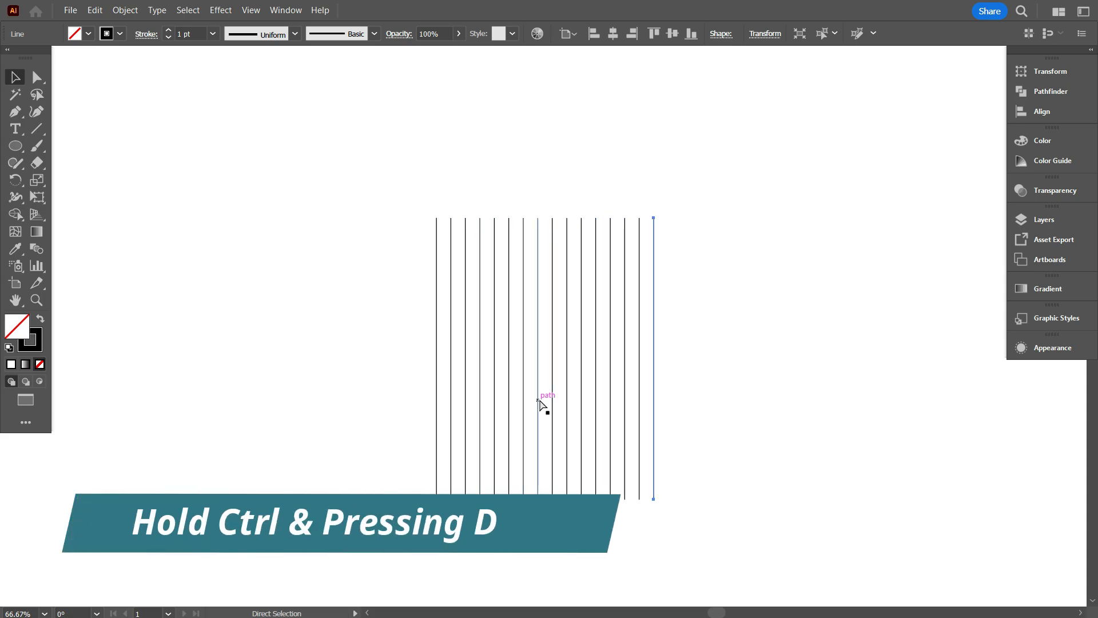
key("ctrl+d")
key("ctrl+d")
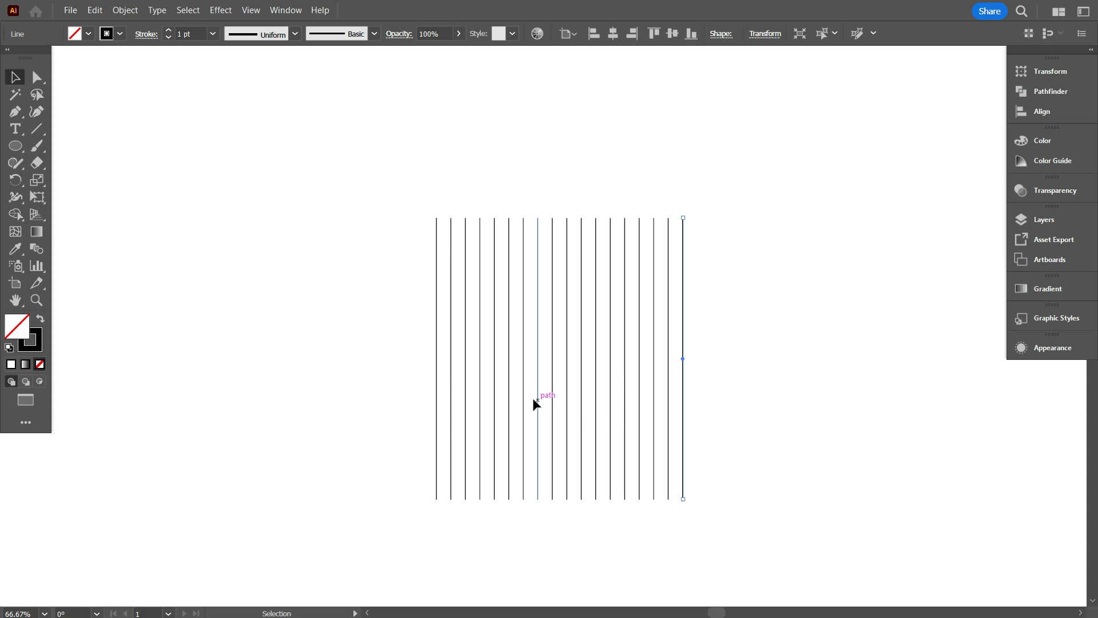
left_click(382, 289)
Select all the vertical lines and group them.
key("ctrl+1")
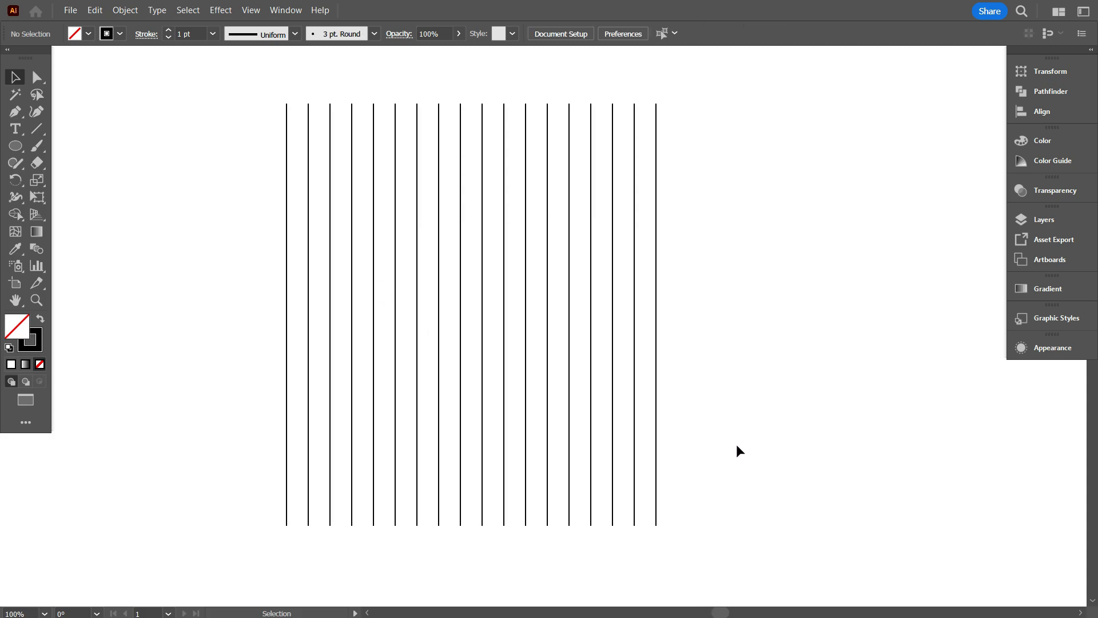
left_click_drag(753, 416, 780, 417)
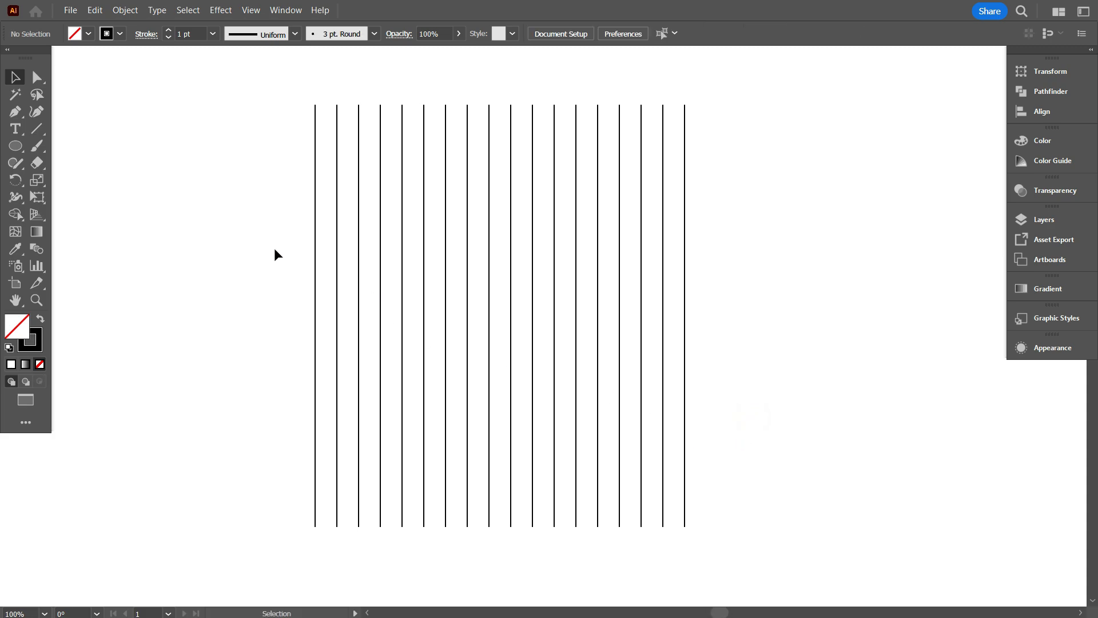
left_click_drag(212, 227, 741, 284)
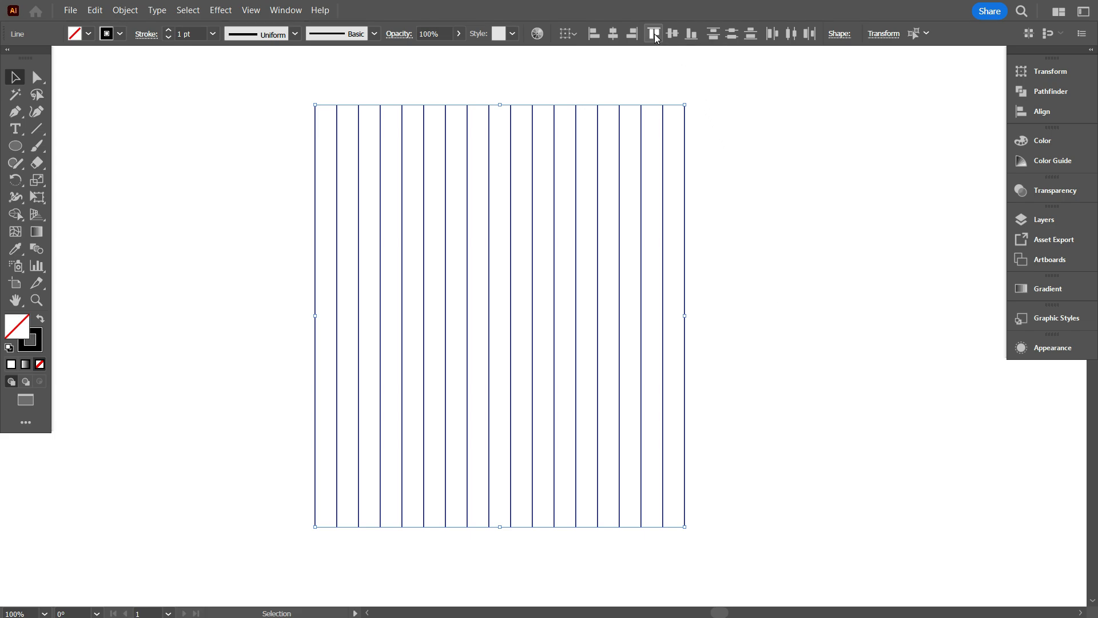
right_click(727, 117)
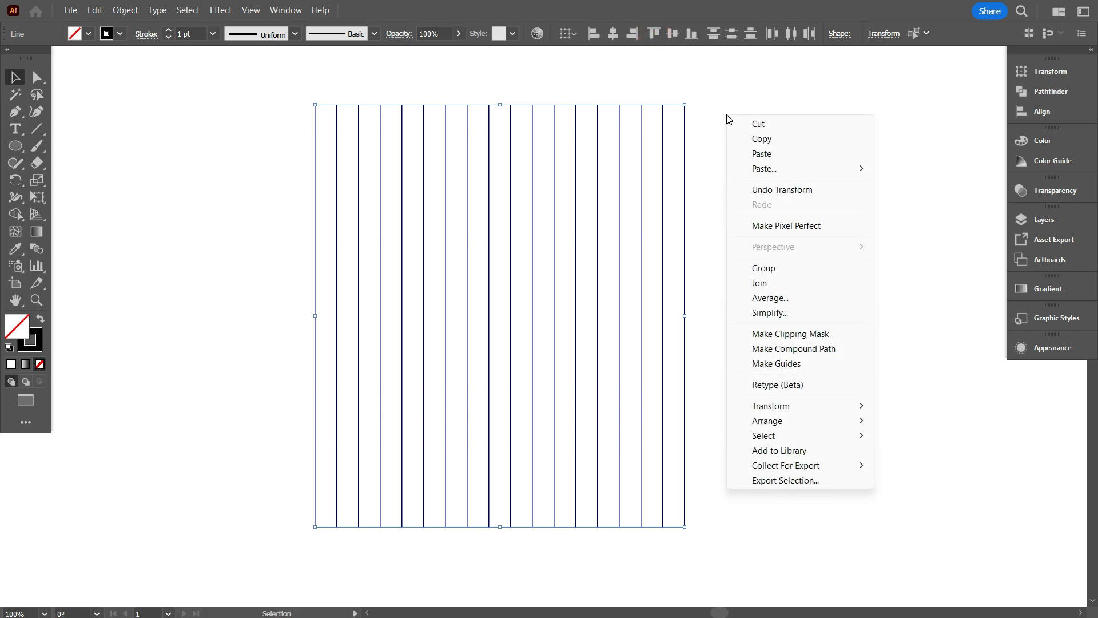
left_click(765, 267)
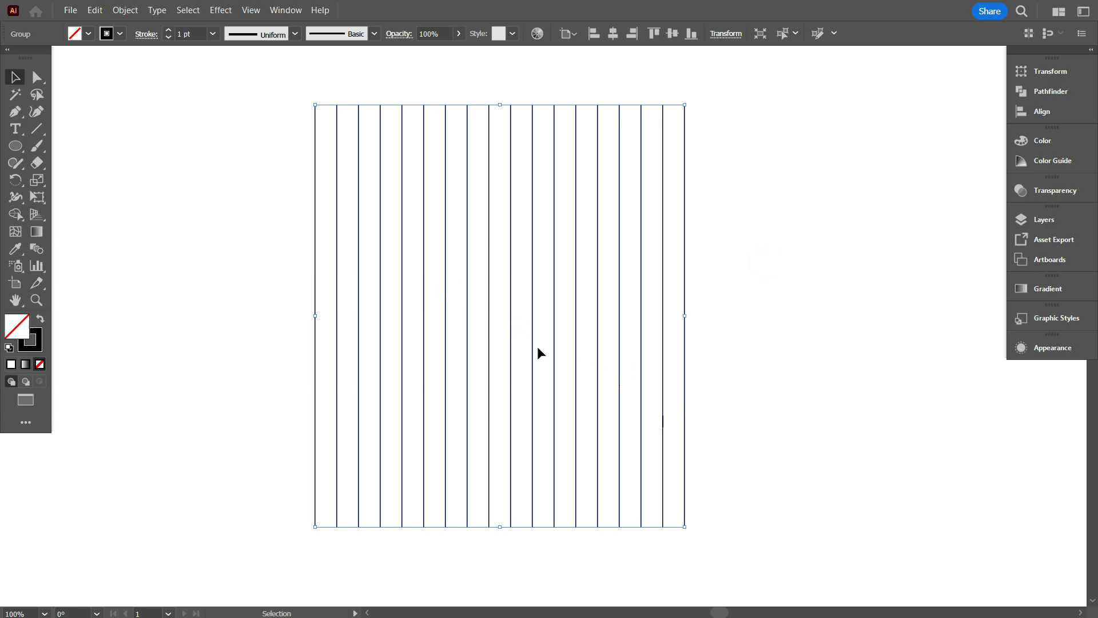
Copy the line group, paste it in place, and rotate the copy to horizontal to form a square grid.
left_click(94, 10)
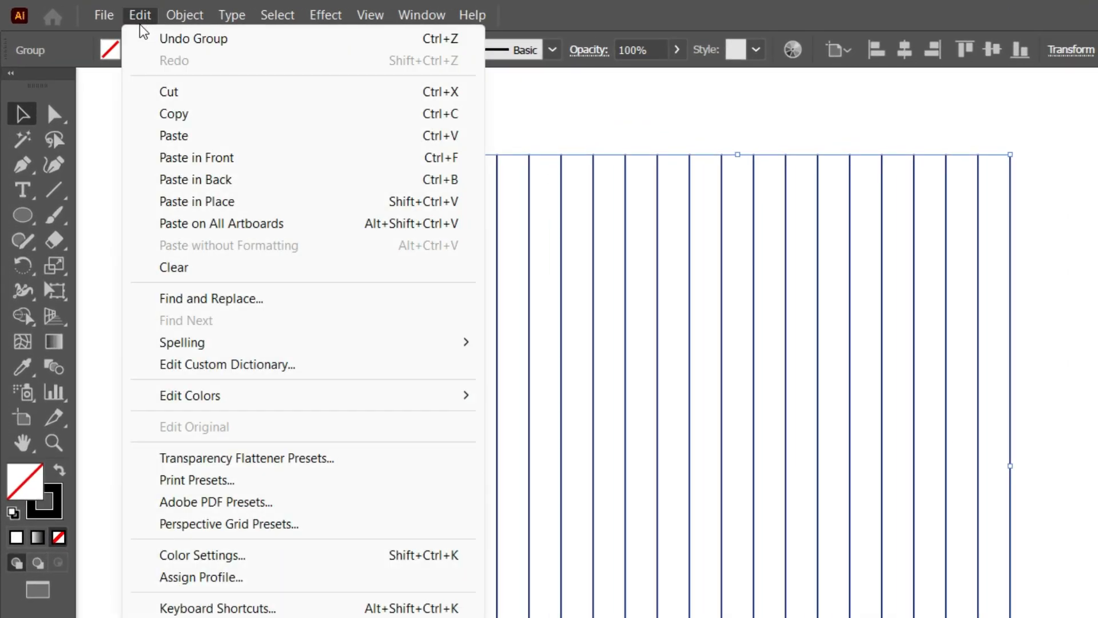
left_click(156, 117)
left_click(140, 17)
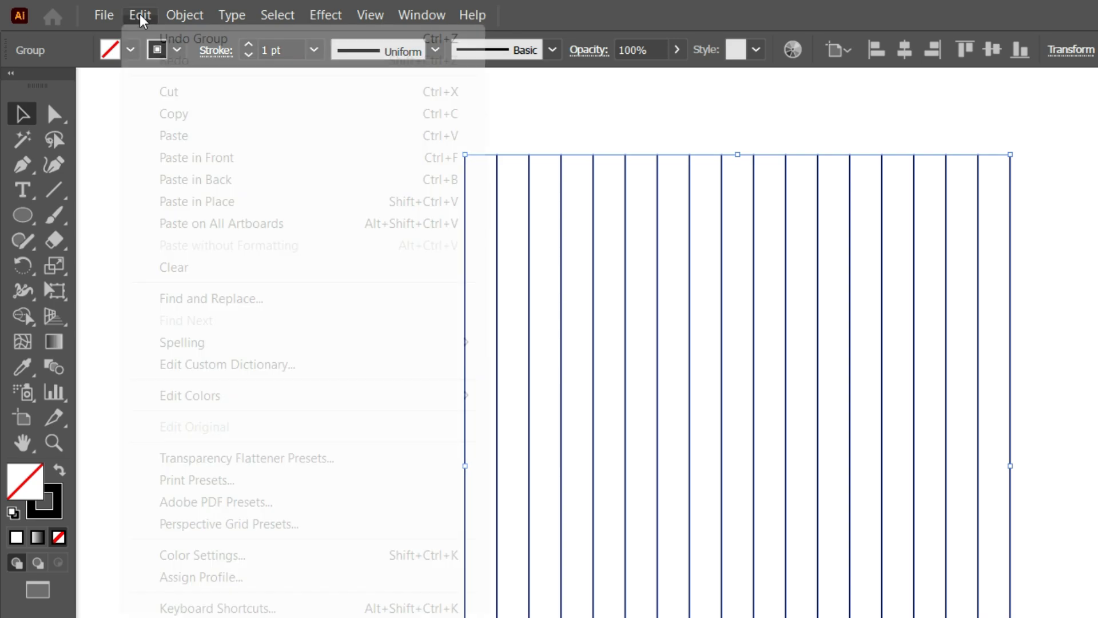
left_click(198, 201)
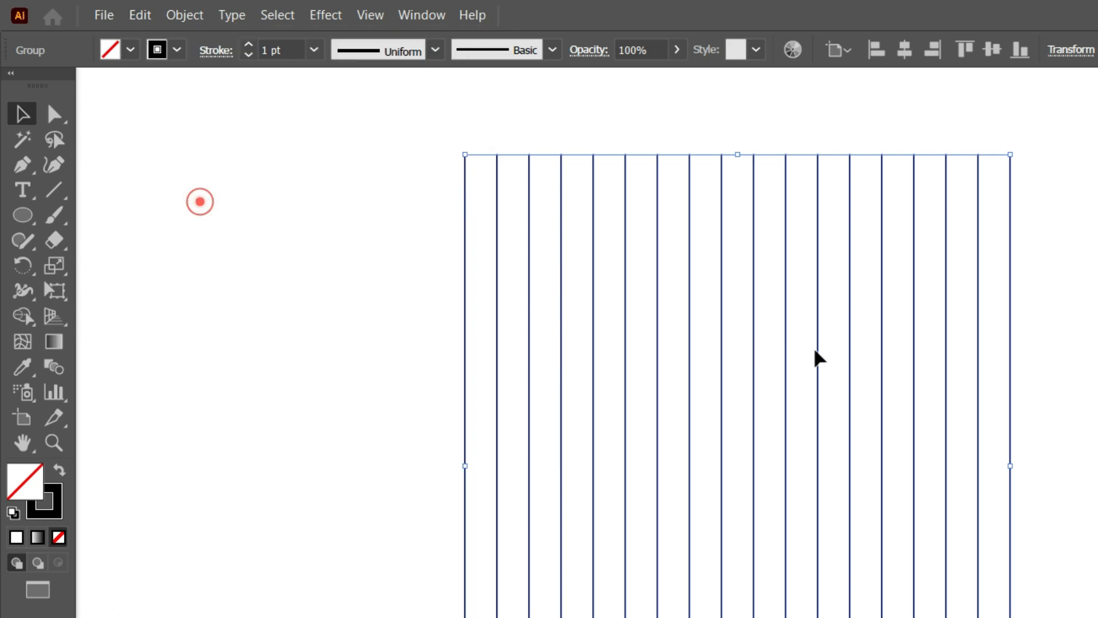
left_click_drag(831, 79, 1032, 432)
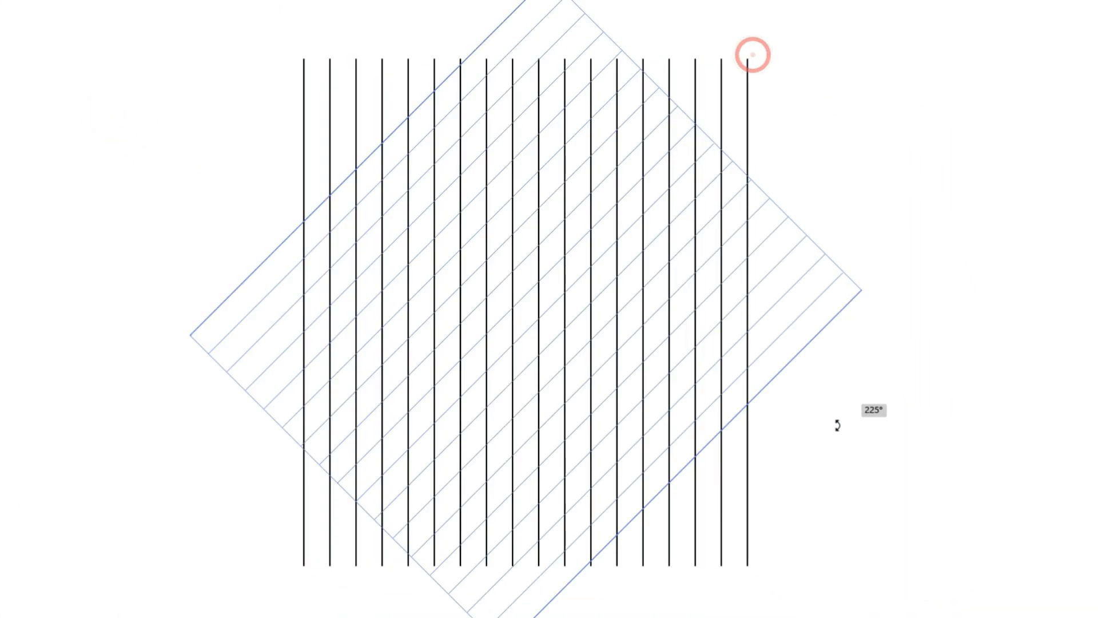
left_click(937, 371)
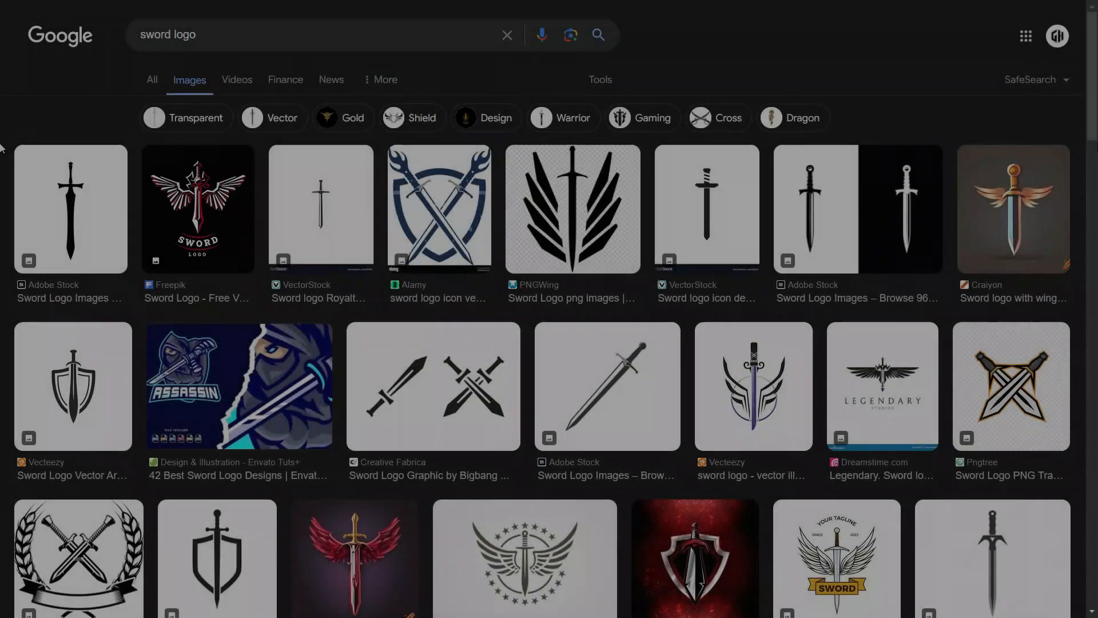
Switch to the Google image results for "sword logo" and browse them for reference designs.
scroll(2, 148, "down", 4)
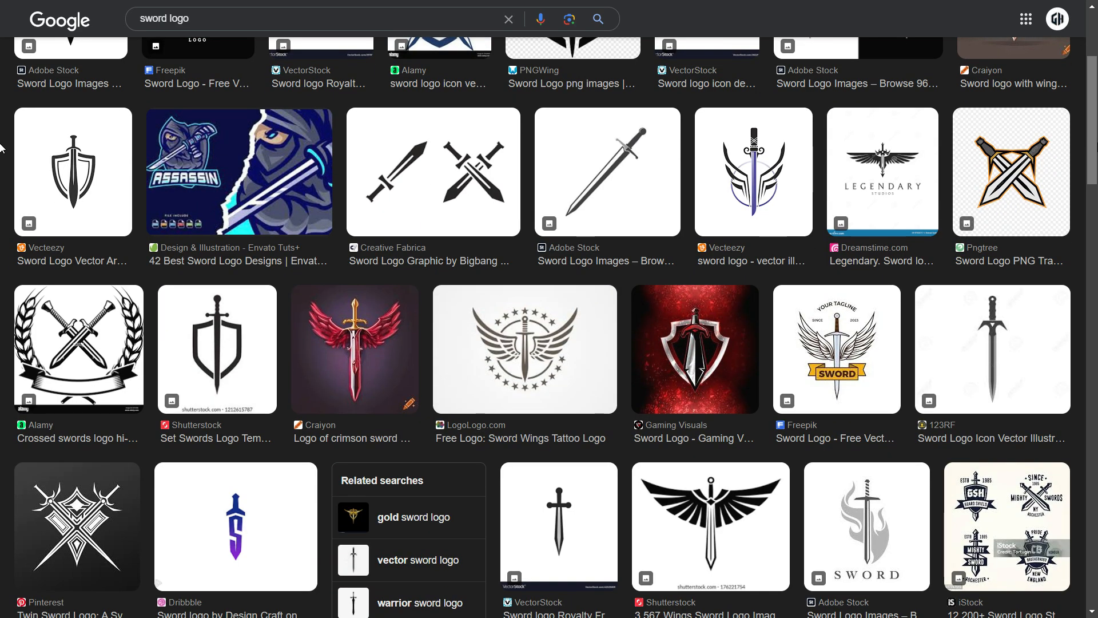
scroll(2, 147, "down", 2)
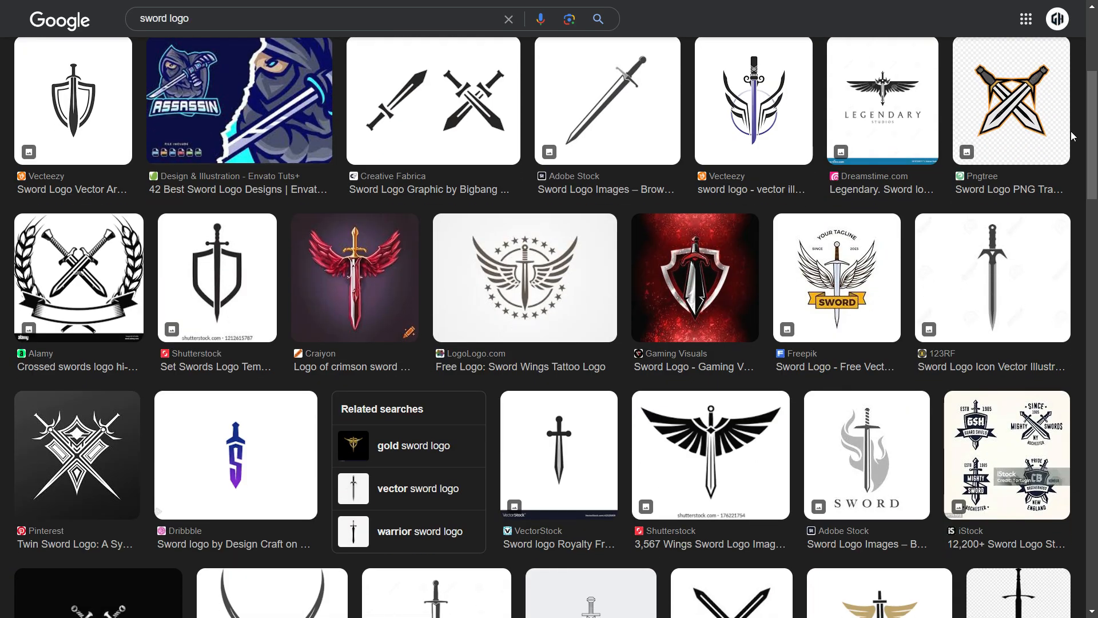
scroll(2, 138, "up", 2)
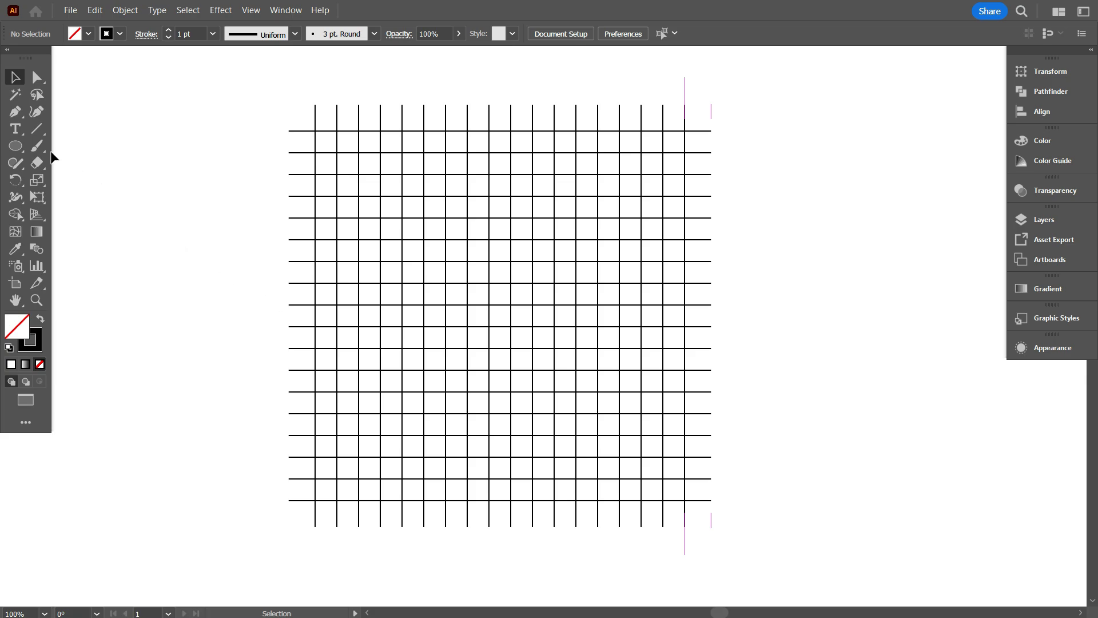
Draw an unfilled circle 12 grid cells wide from the second vertical line on the grid's lowest horizontal line.
left_click(15, 147)
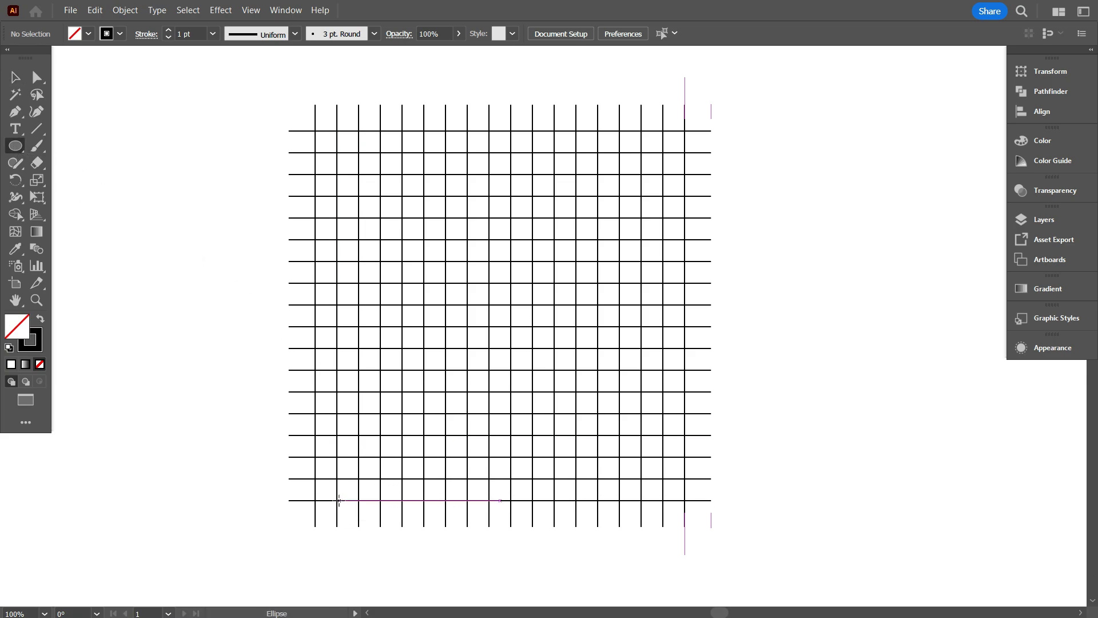
left_click_drag(338, 501, 598, 372)
scroll(599, 435, "down", 1)
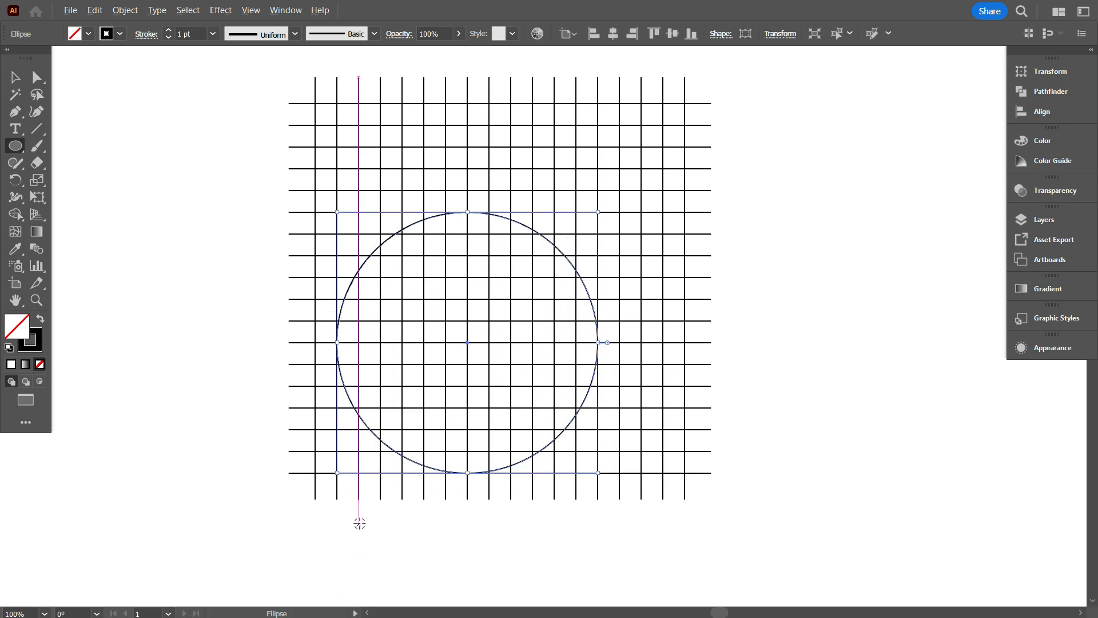
scroll(360, 524, "up", 1)
scroll(410, 522, "up", 1)
left_click(13, 80)
left_click(77, 183)
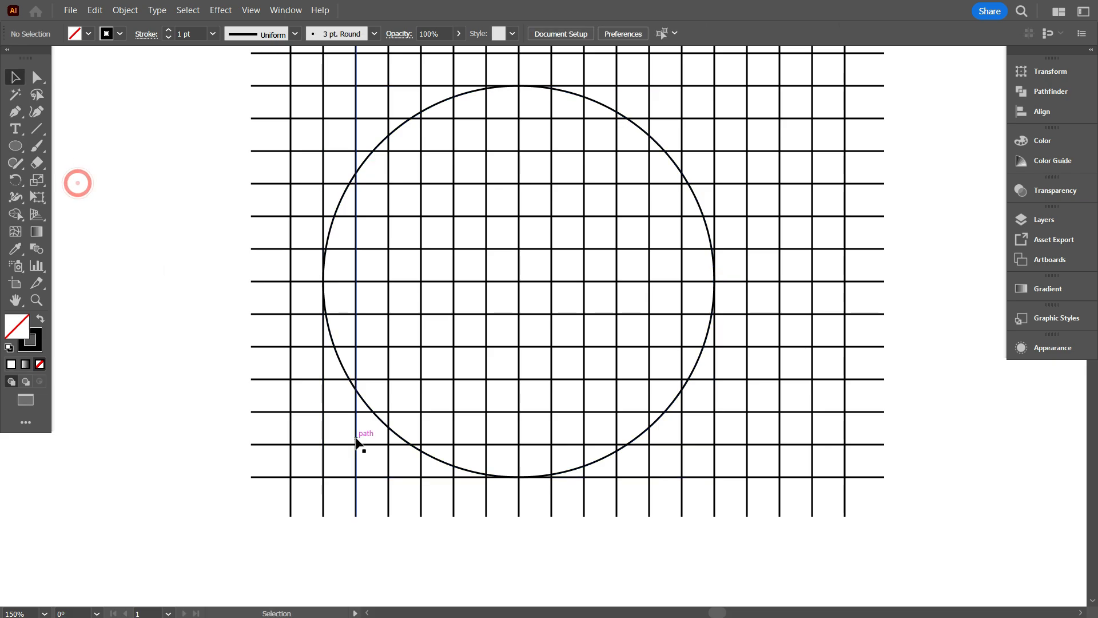
Paint handwritten count marks with the Paintbrush below the grid columns on both sides of the circle.
scroll(356, 440, "up", 1)
key("b")
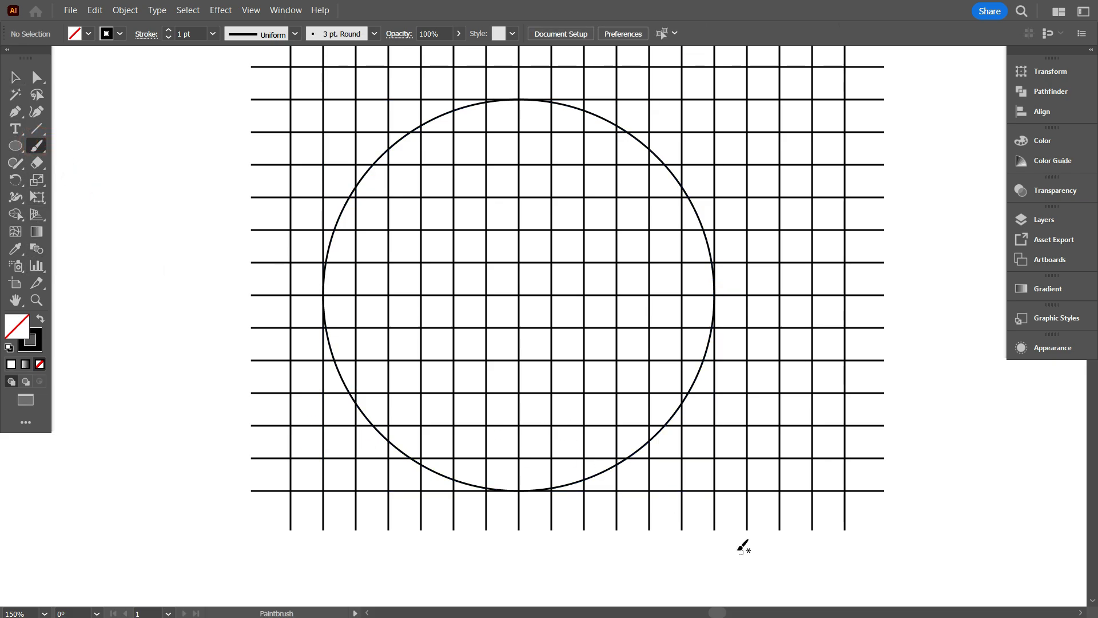
mouse_move(786, 510)
left_mouse_down()
mouse_move(794, 542)
mouse_move(836, 556)
mouse_move(832, 570)
left_mouse_up()
scroll(798, 515, "down", 2)
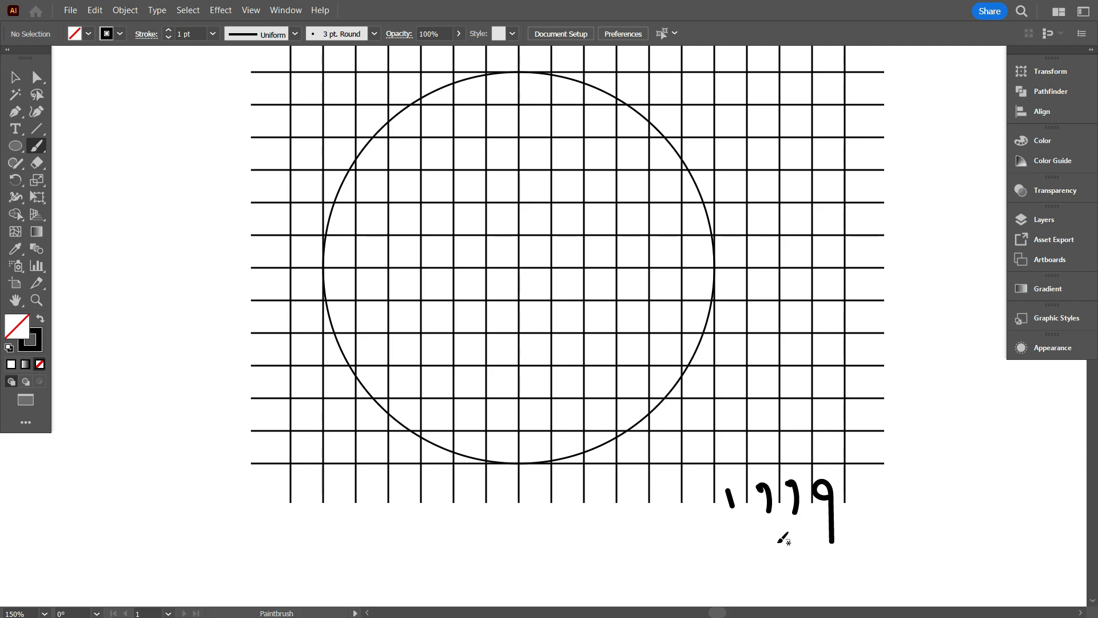
left_click_drag(307, 488, 309, 512)
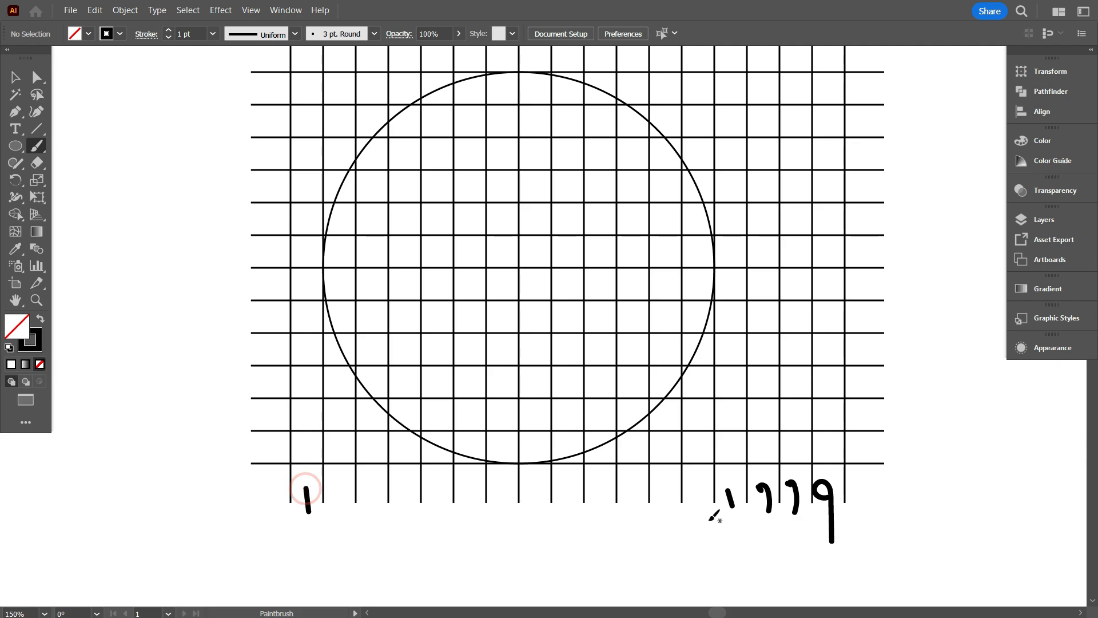
scroll(700, 526, "up", 1)
scroll(738, 521, "up", 1)
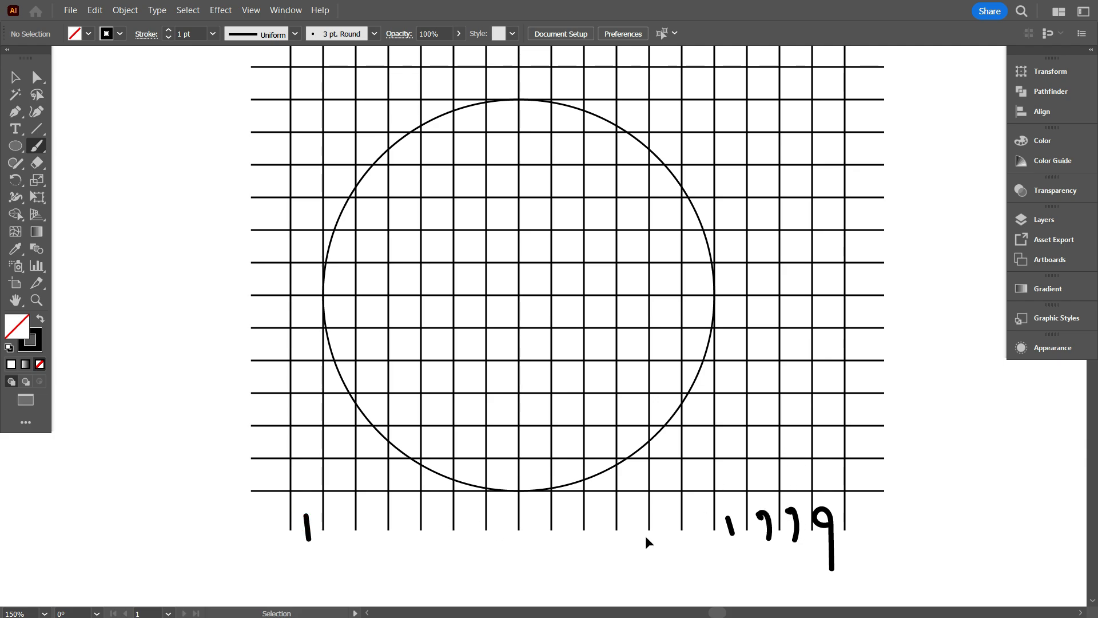
Undo all the brushed count marks below the grid.
key("ctrl+z")
key("ctrl+z")
key("ctrl+z")
key("ctrl+z")
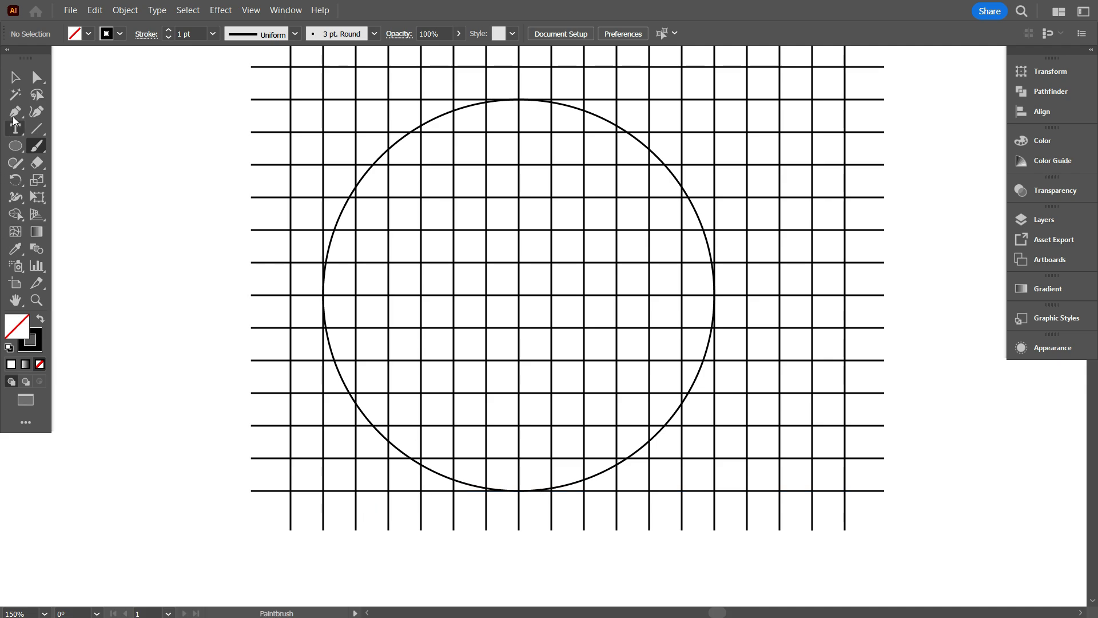
Copy the circle, paste it in front, and scale the copy about its center one grid cell inward all around.
left_click(15, 78)
scroll(115, 200, "up", 2)
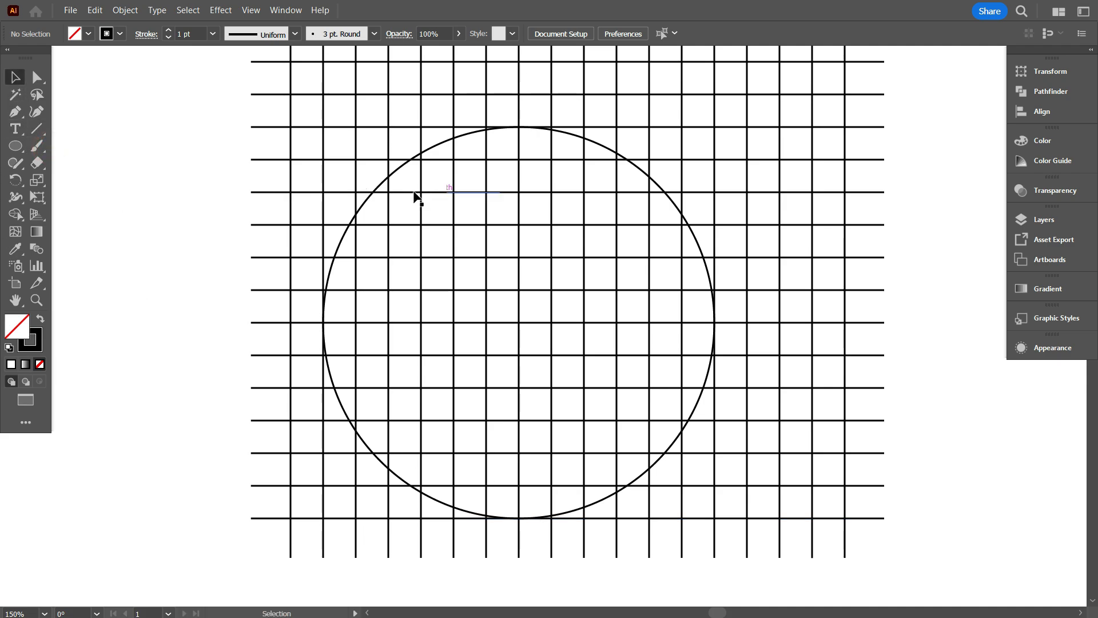
left_click(395, 170)
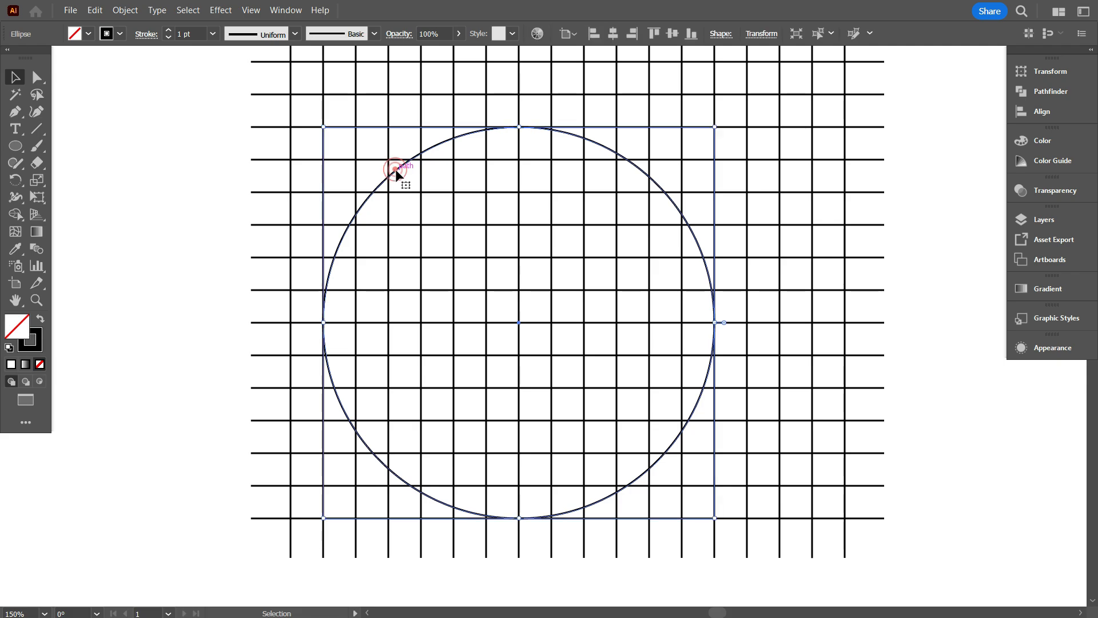
key("ctrl+c")
key("ctrl+f")
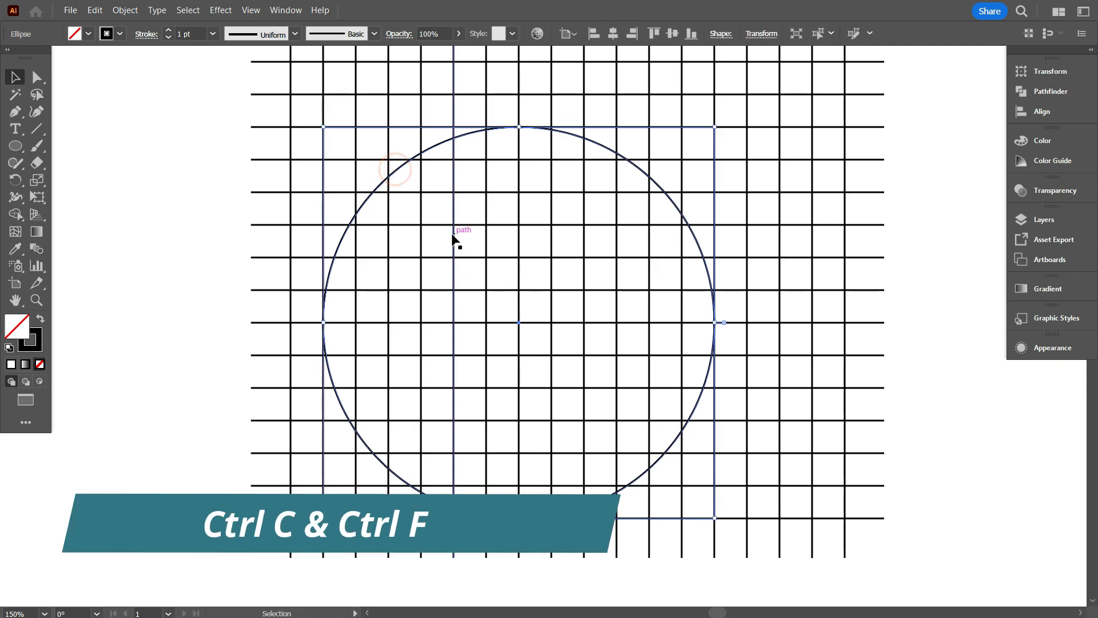
key("a")
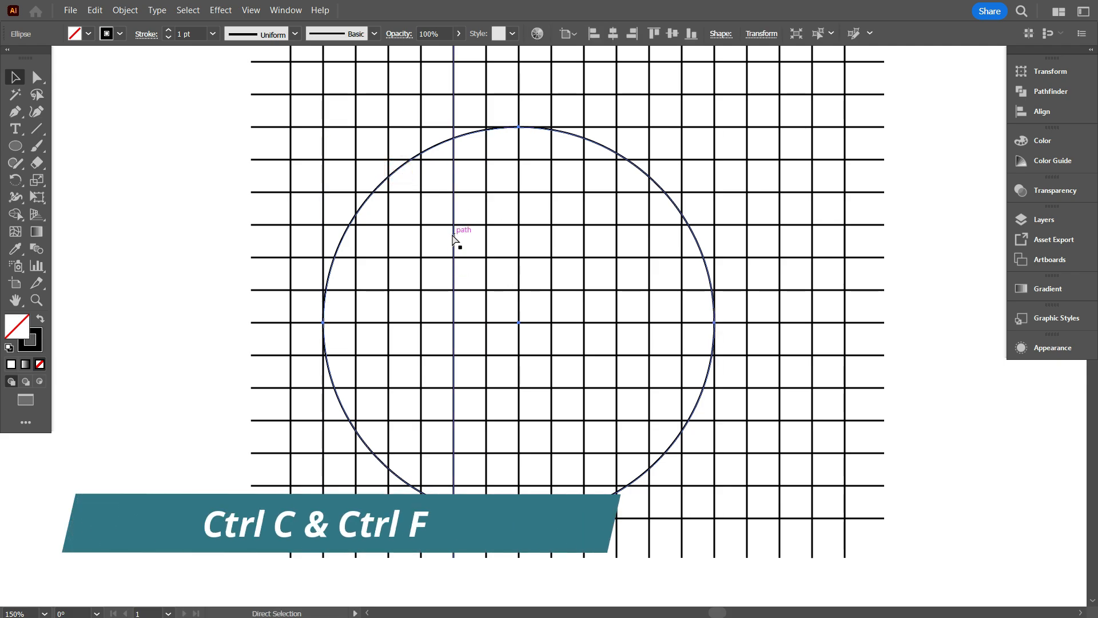
key("v")
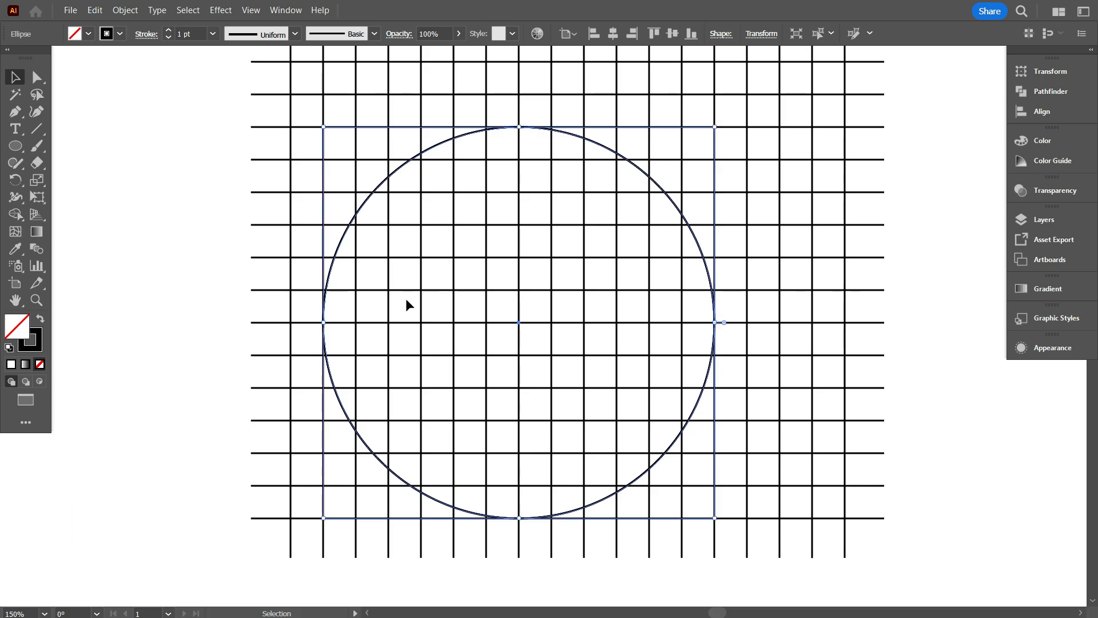
left_click_drag(715, 323, 682, 323)
left_click(947, 396)
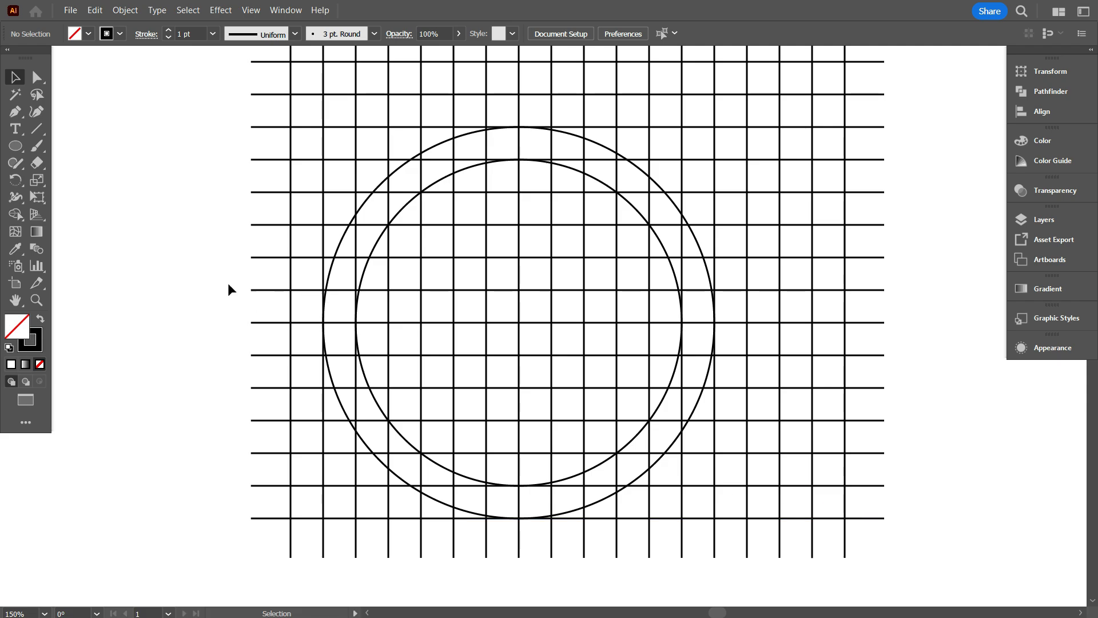
Draw a second 12-cell circle three cells right of the first, and add a concentric copy one grid cell smaller all around.
left_click(16, 146)
left_click_drag(810, 522, 421, 297)
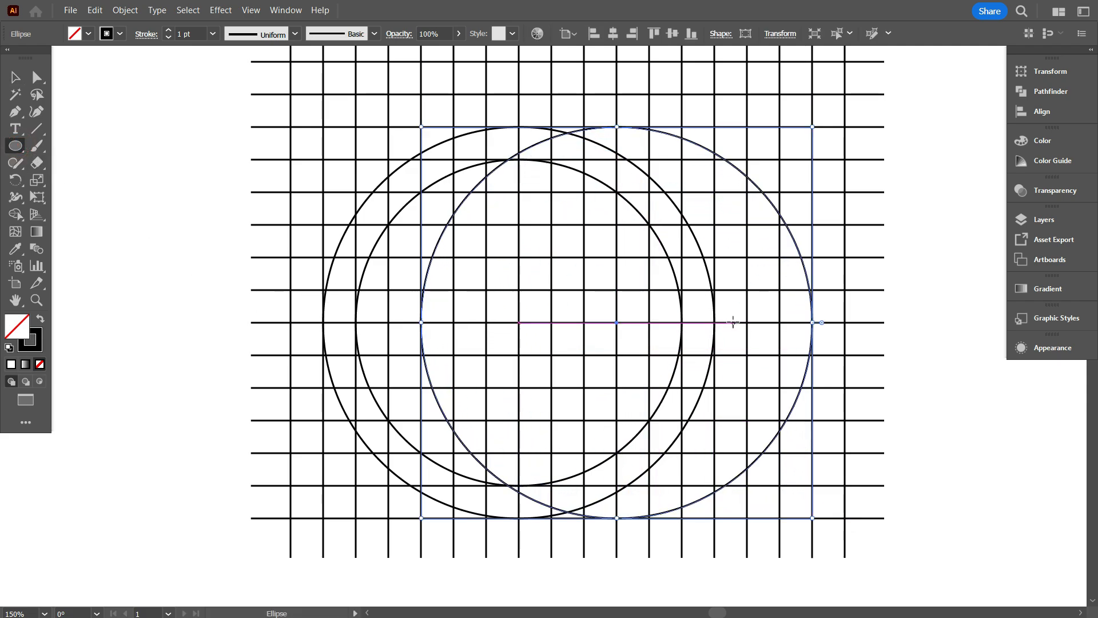
left_click_drag(813, 323, 779, 323)
scroll(524, 313, "down", 2)
left_click(16, 77)
left_click(121, 175)
Rotate the group of horizontal grid lines to 145° about its center.
scroll(640, 474, "up", 1)
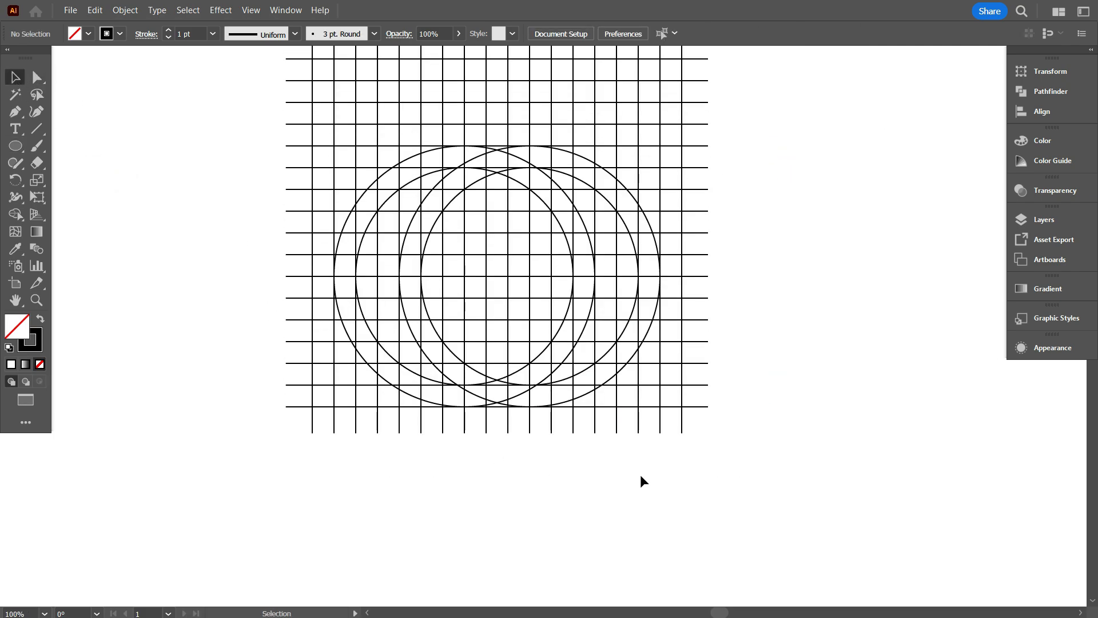
scroll(640, 472, "up", 2)
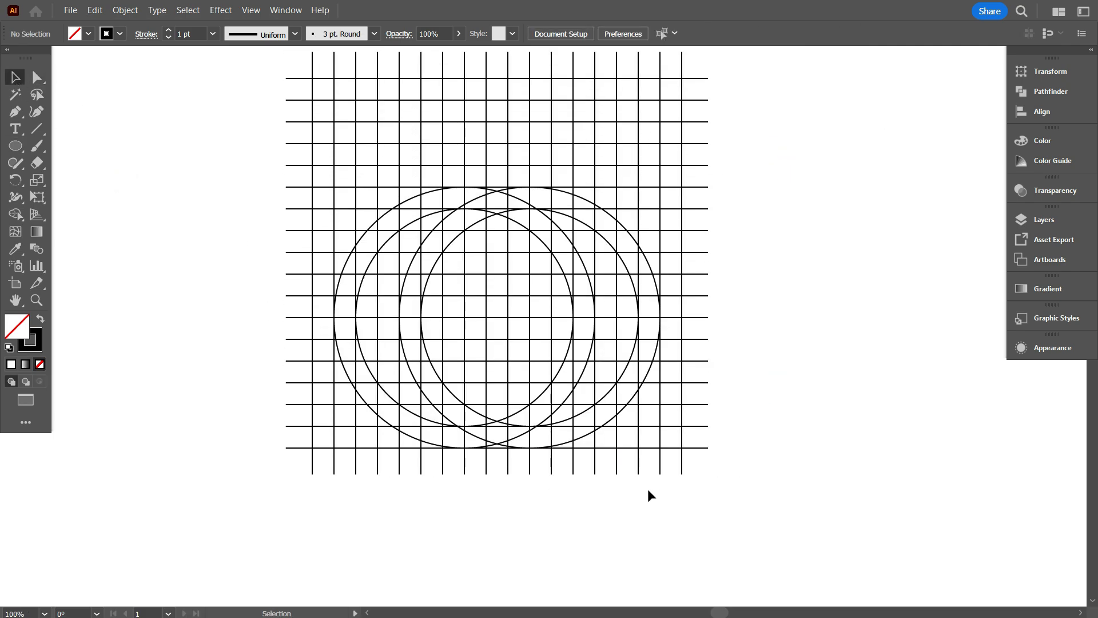
scroll(650, 492, "up", 3)
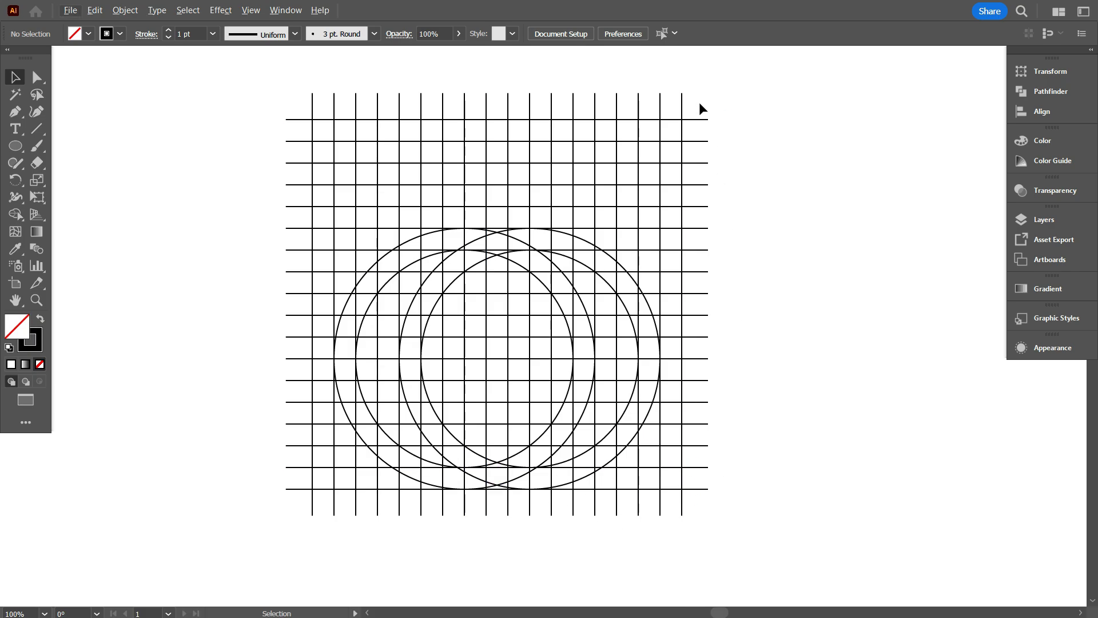
left_click_drag(700, 104, 722, 182)
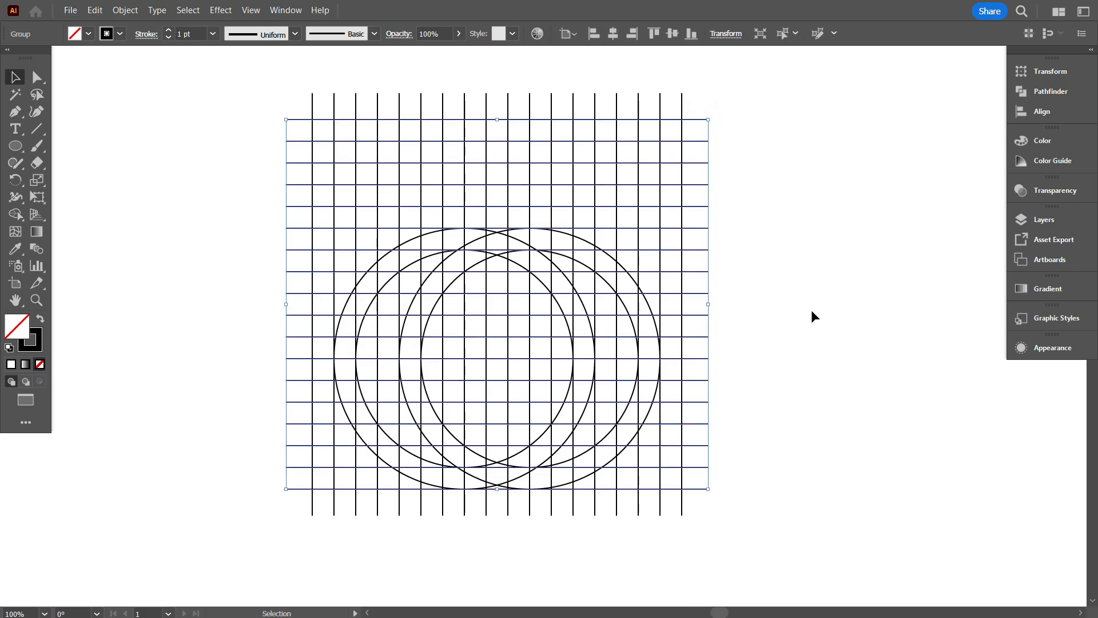
left_click(731, 35)
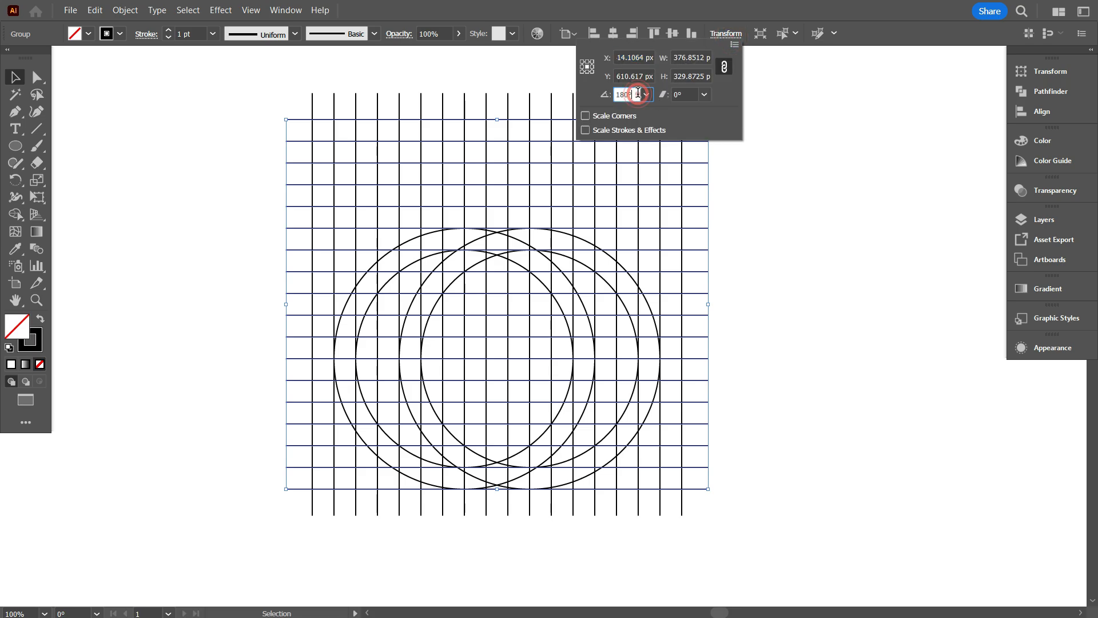
scroll(638, 95, "up", 2)
scroll(638, 95, "down", 5)
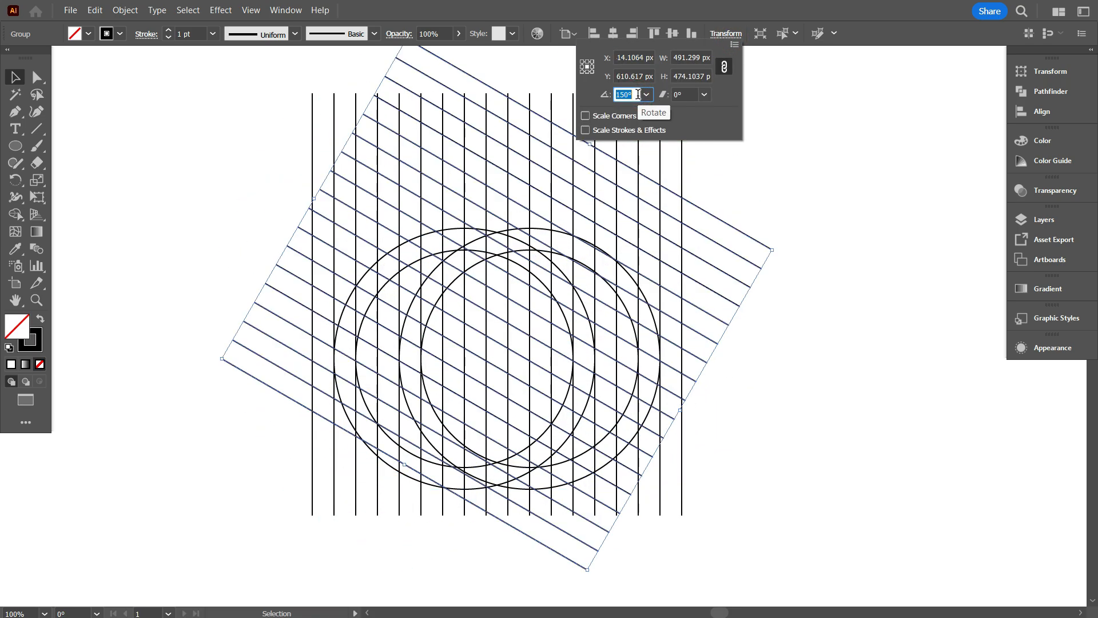
scroll(638, 95, "down", 1)
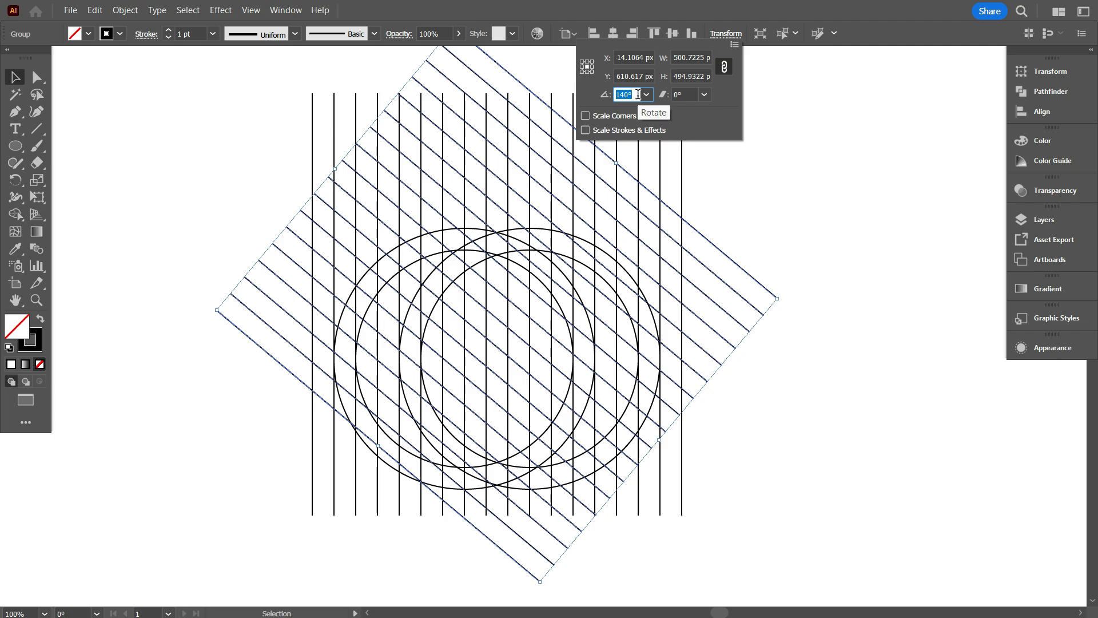
scroll(638, 94, "up", 1)
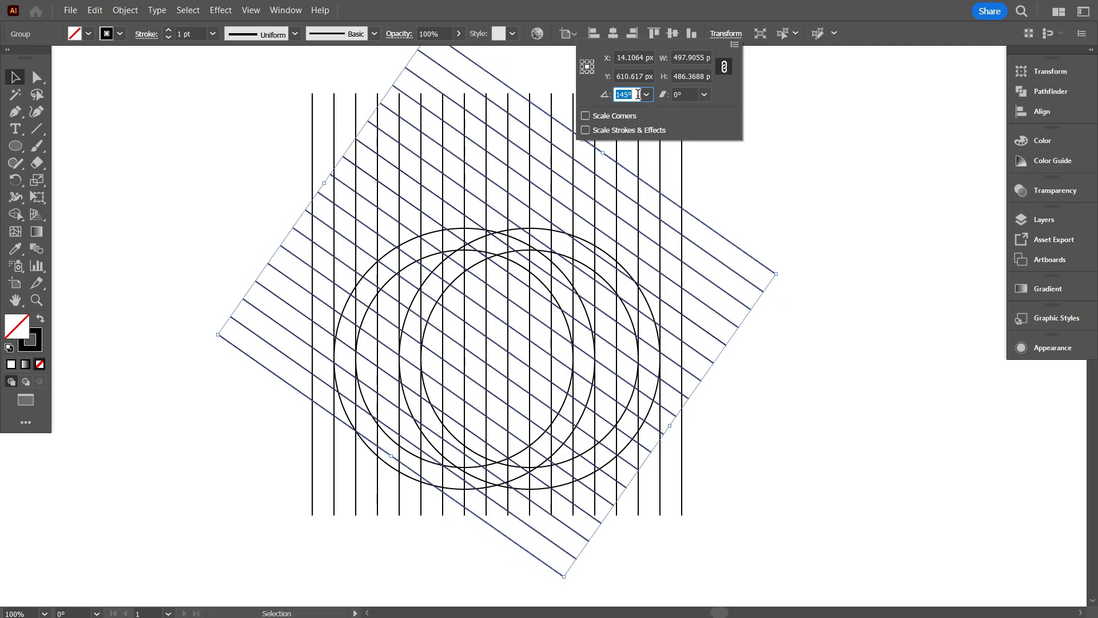
left_click(721, 196)
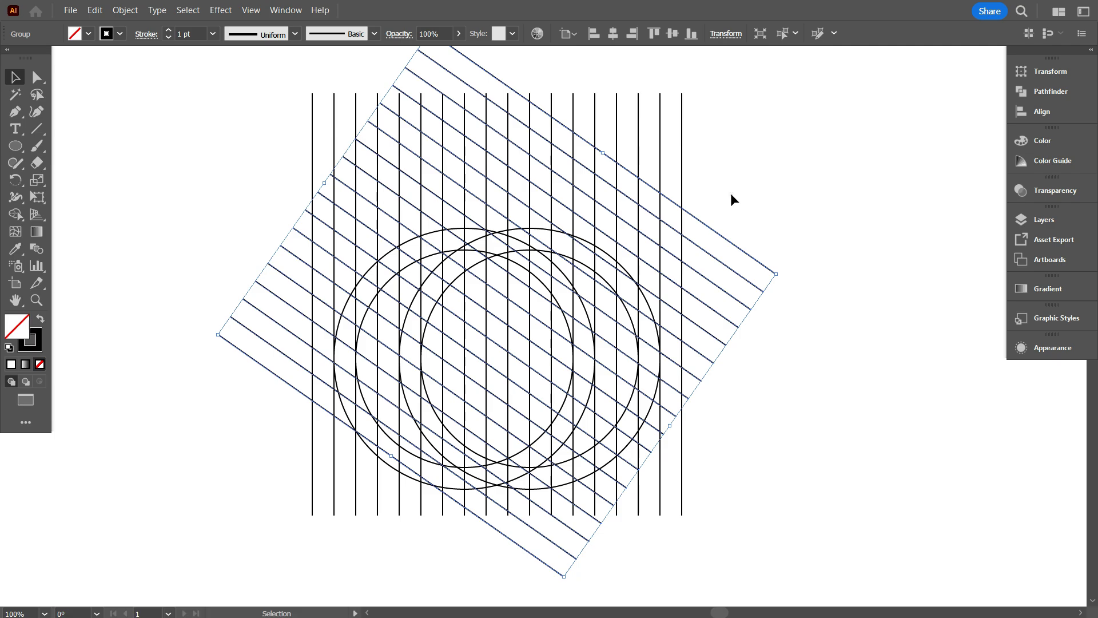
Reflect a copy of the slanted line group across the vertical axis to form a crossing diagonal grid.
right_click(753, 116)
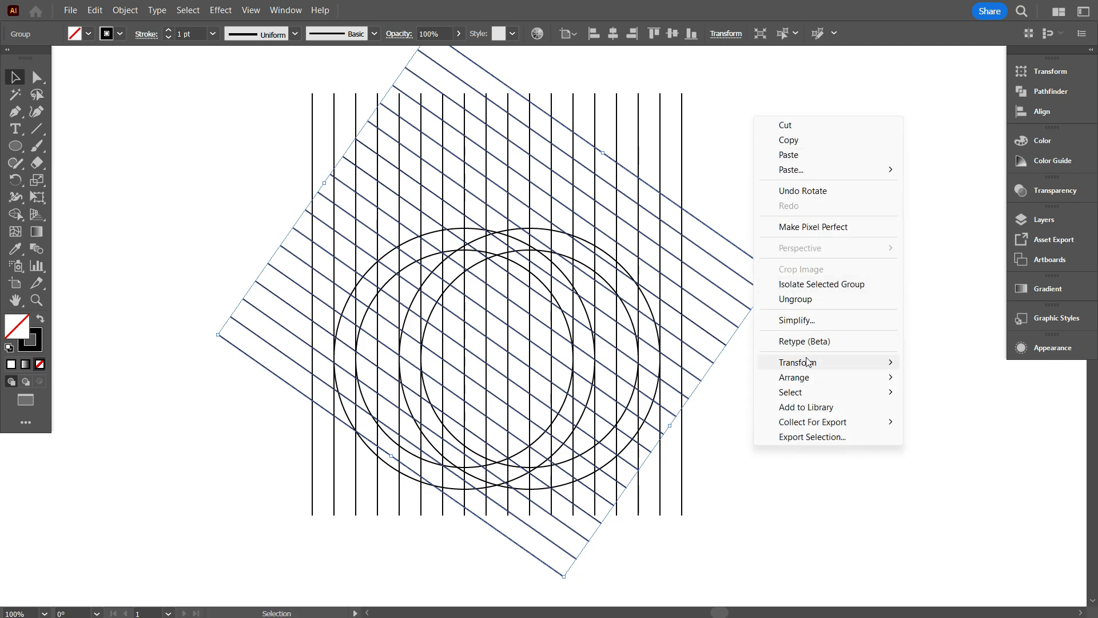
mouse_move(807, 361)
left_click(586, 410)
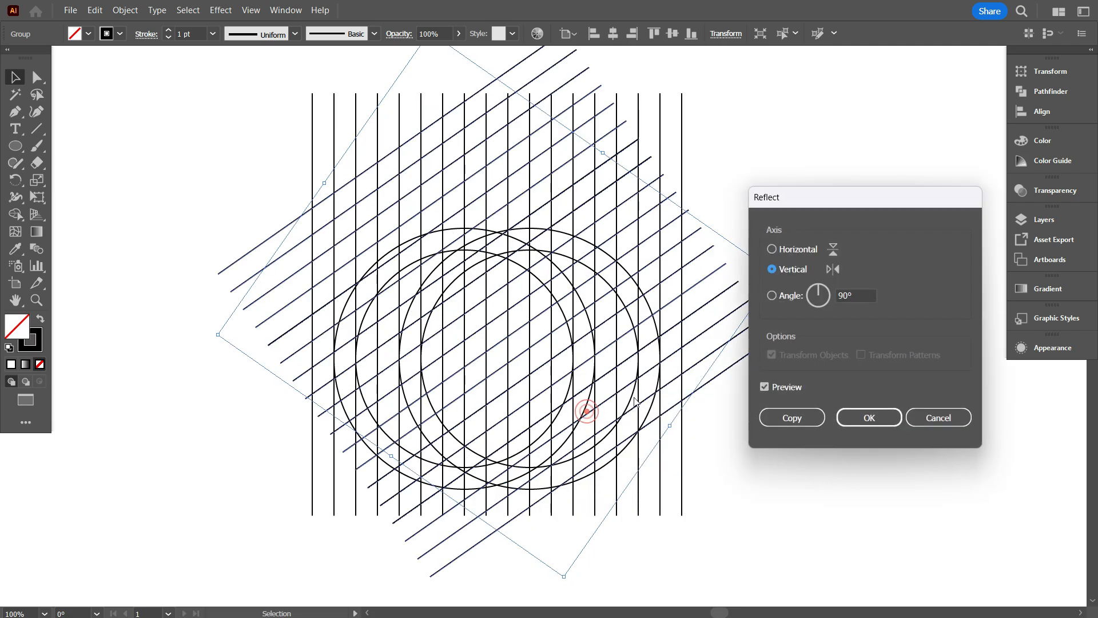
left_click(777, 421)
left_click(796, 450)
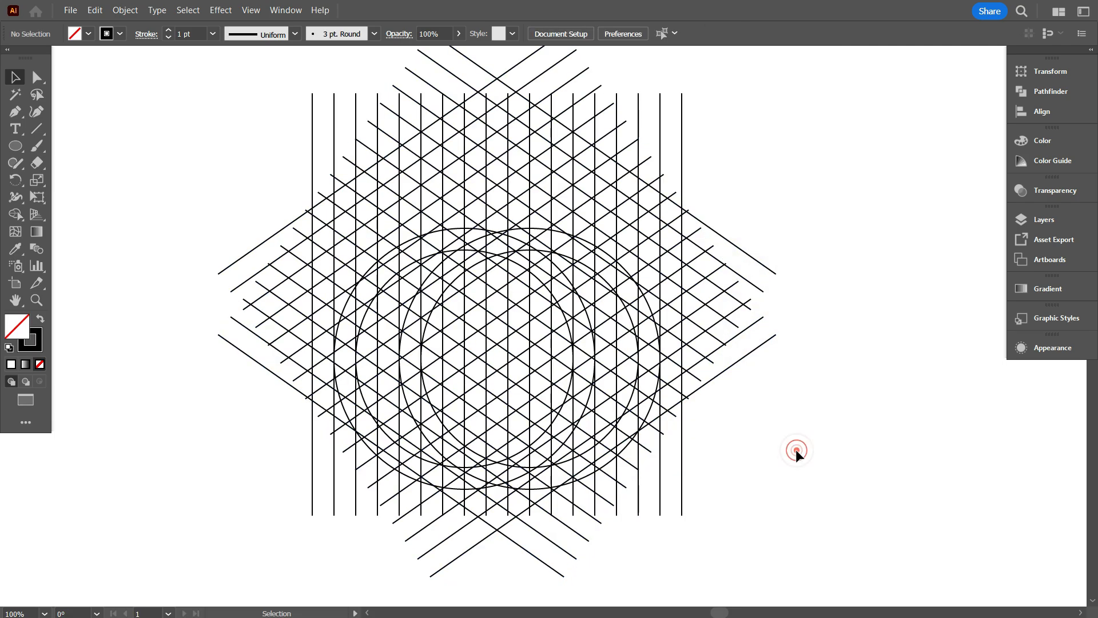
Copy the vertical line group, paste it in front, and rotate the copy a quarter turn so its lines run horizontally.
scroll(798, 456, "up", 1)
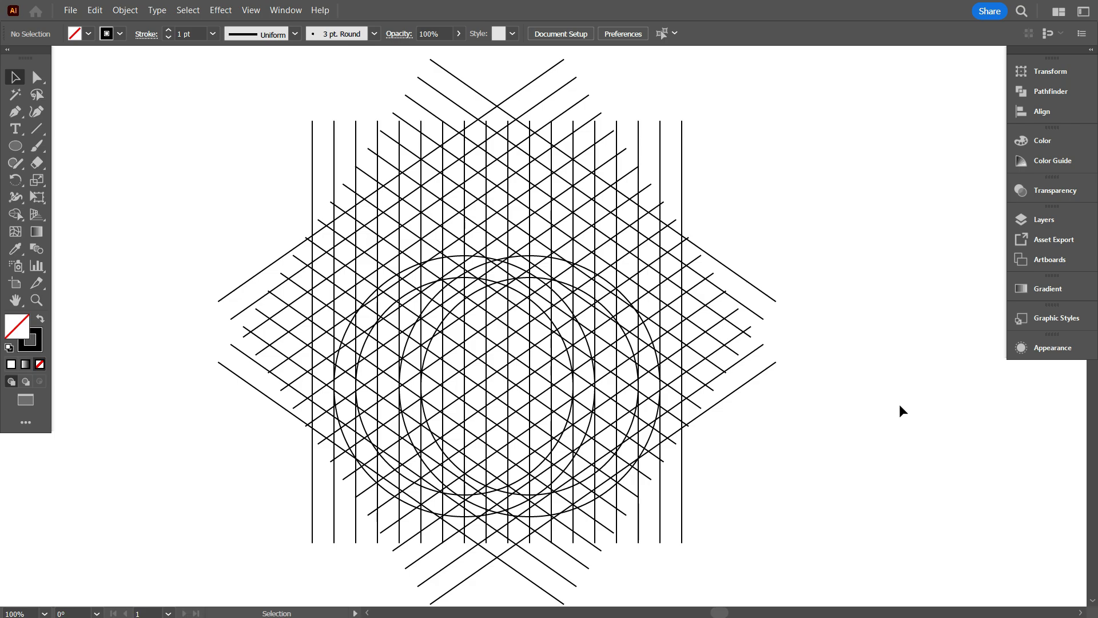
scroll(826, 202, "up", 1)
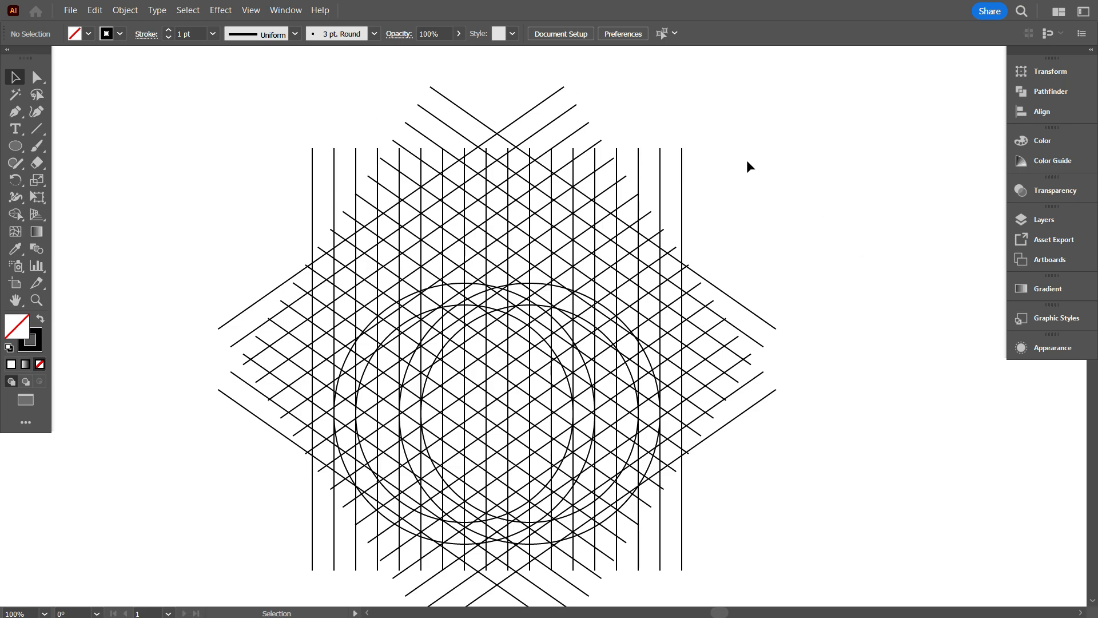
left_click_drag(664, 123, 706, 177)
scroll(707, 176, "down", 1)
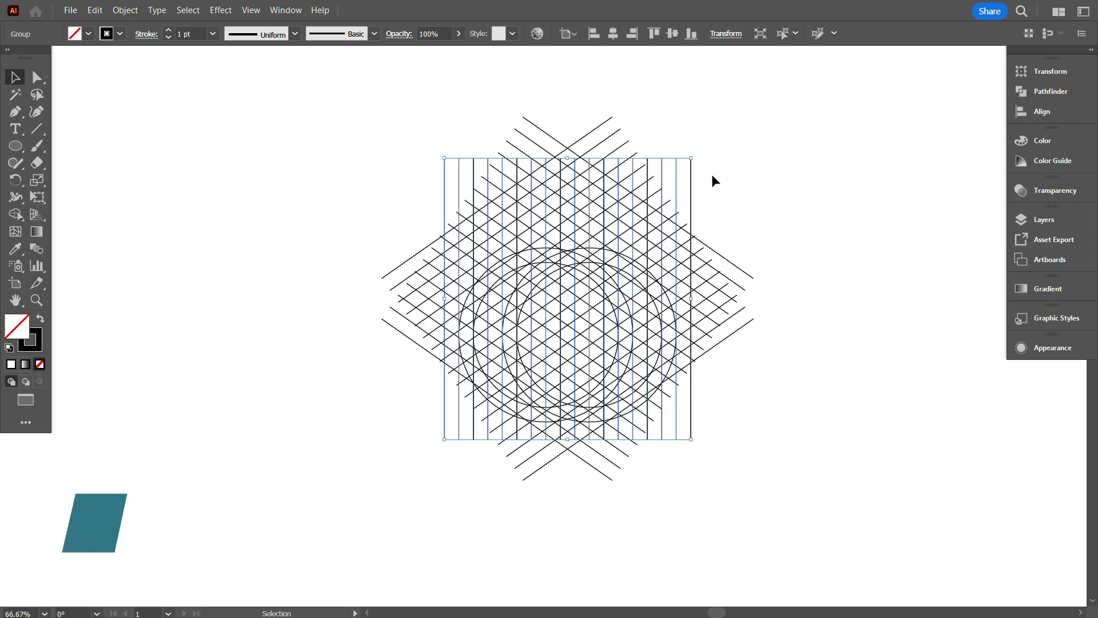
scroll(711, 174, "down", 1)
key("a")
key("ctrl+c")
key("ctrl+f")
key("v")
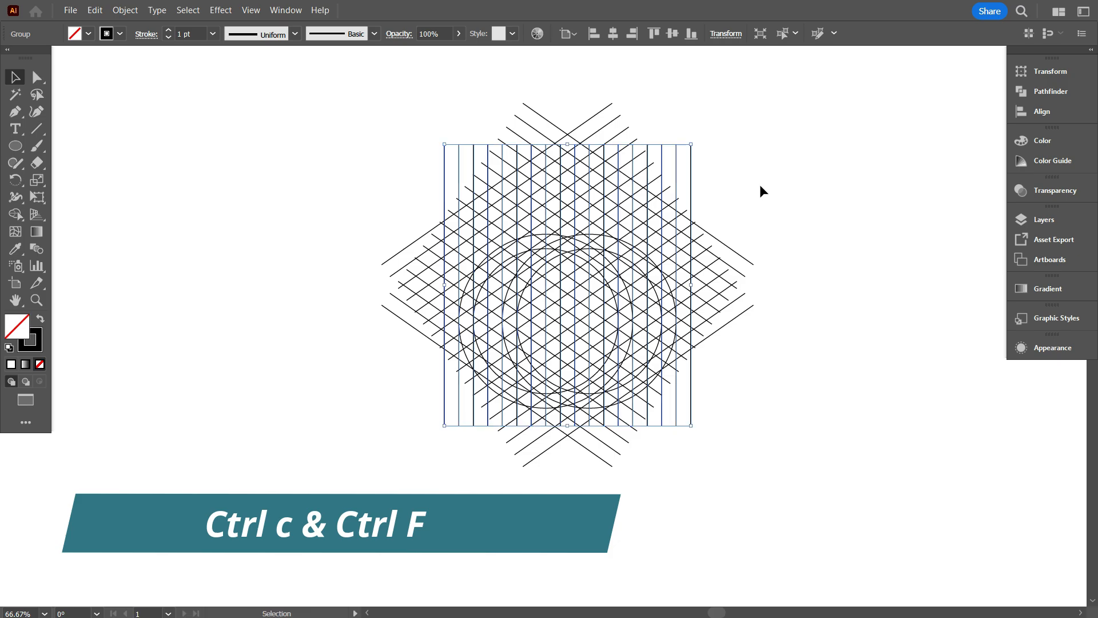
left_click_drag(699, 140, 833, 396)
left_click(833, 396)
Select all the grid lines and circles and reduce their stroke weight to 0.5 pt.
scroll(695, 459, "up", 1)
scroll(704, 457, "up", 5)
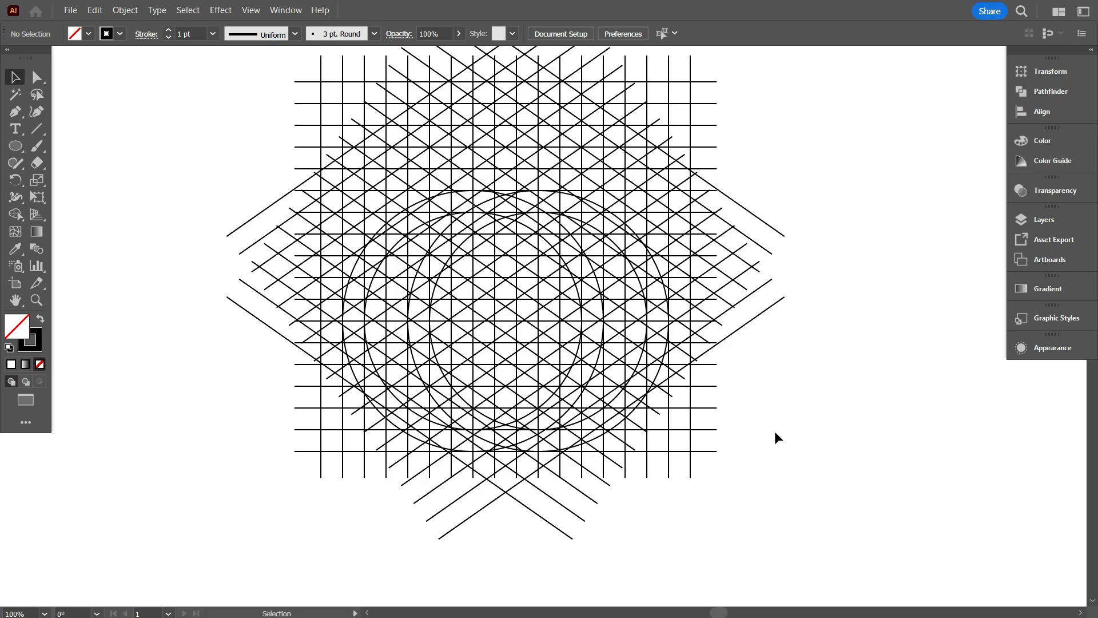
scroll(775, 433, "up", 3)
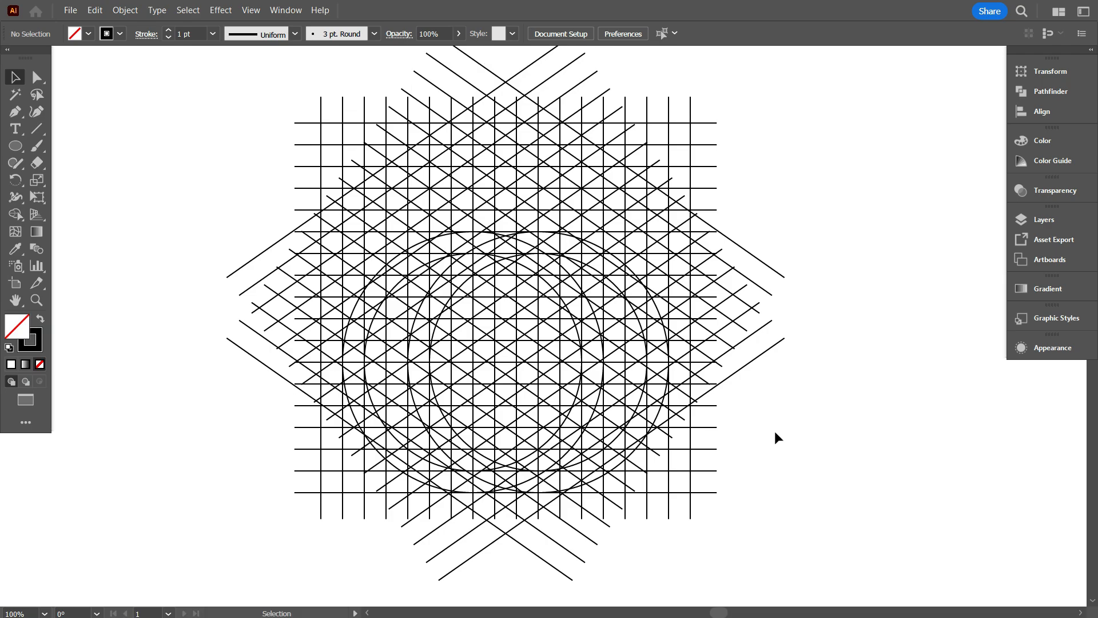
scroll(545, 548, "up", 1)
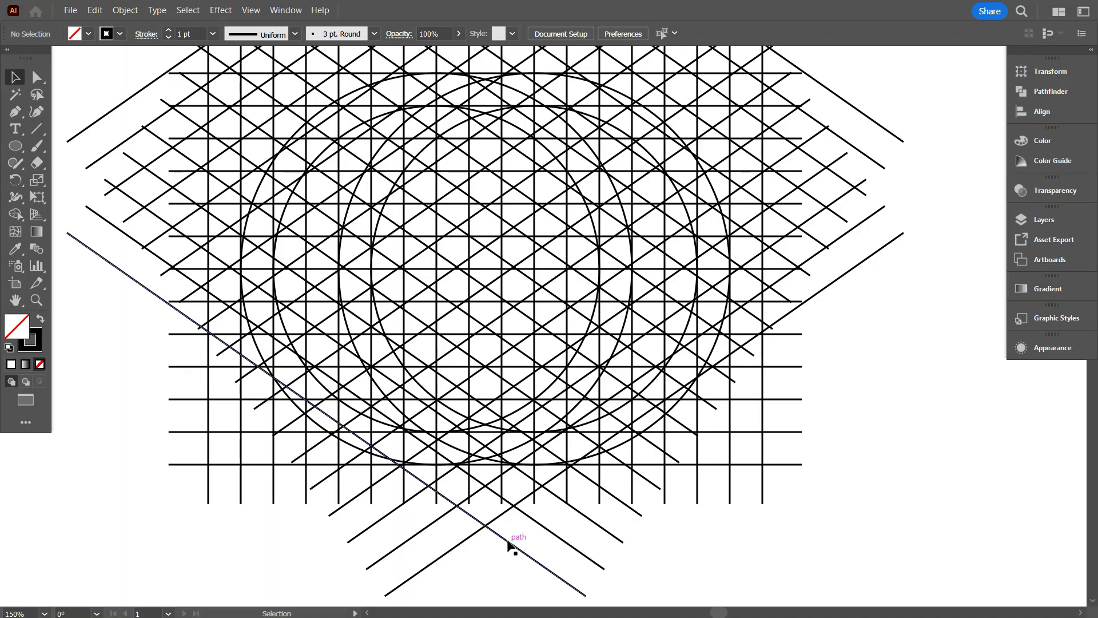
scroll(517, 517, "down", 1)
scroll(698, 397, "up", 1)
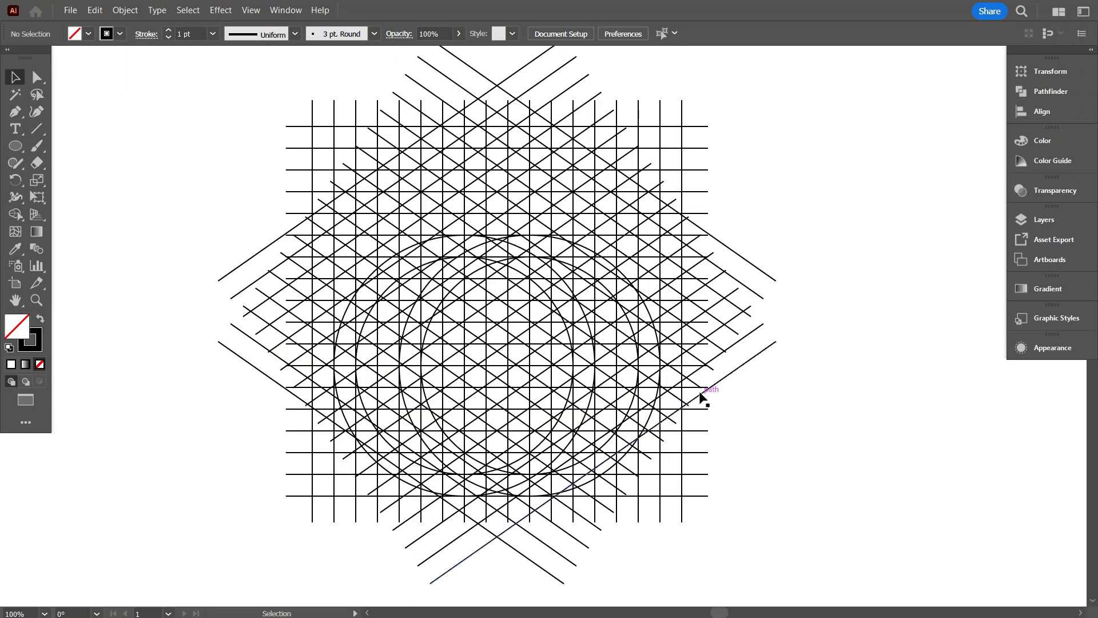
scroll(738, 440, "down", 1)
left_click_drag(742, 447, 778, 439)
scroll(677, 451, "up", 2)
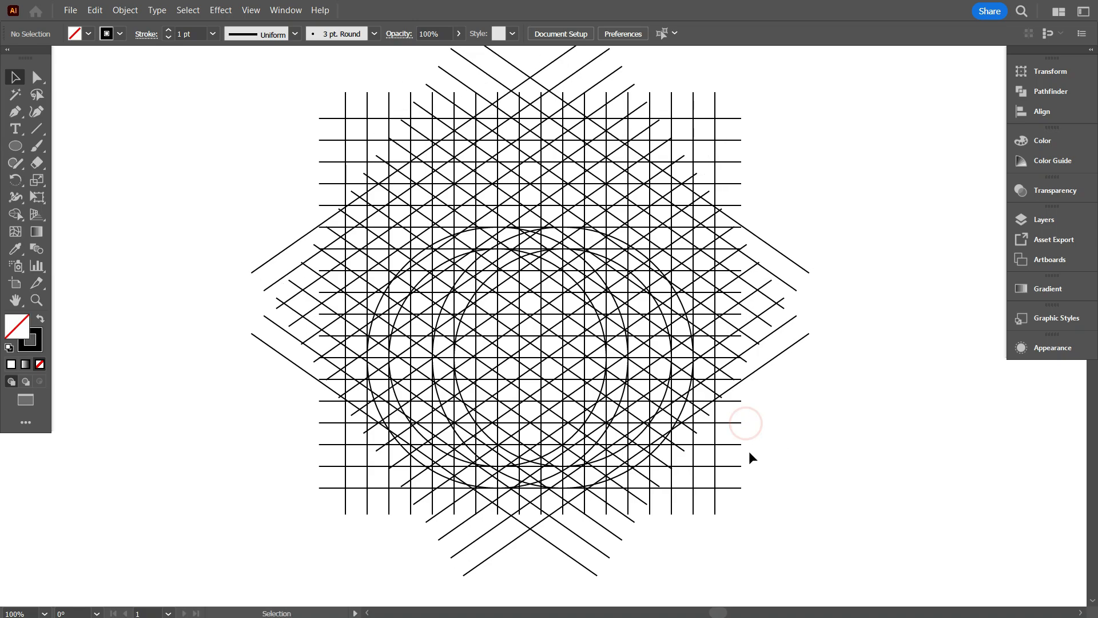
left_click_drag(214, 123, 899, 535)
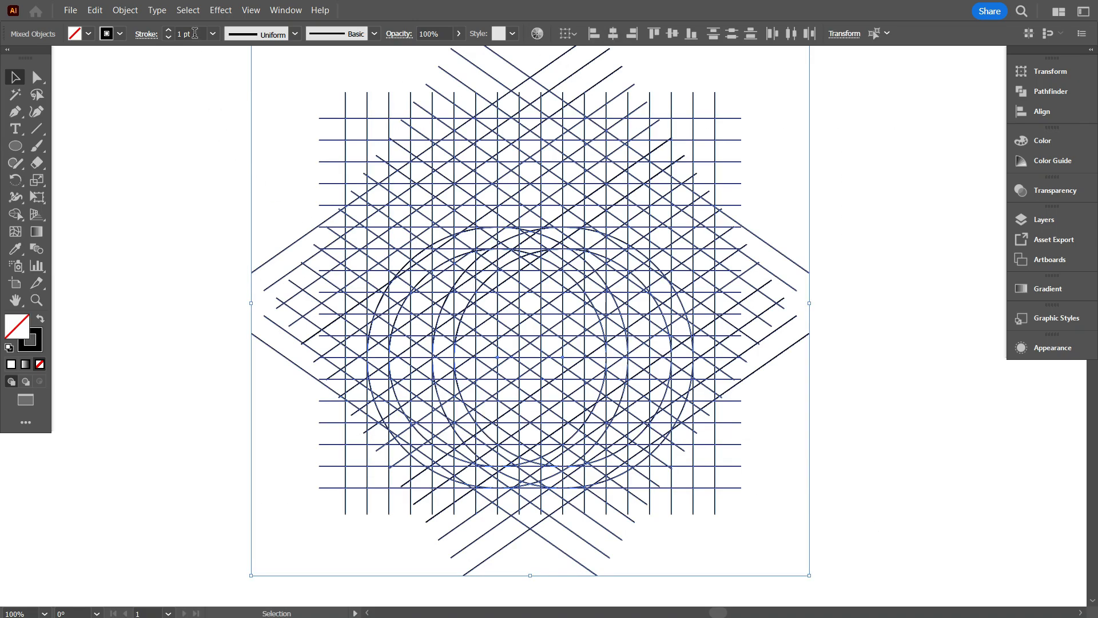
scroll(196, 33, "down", 2)
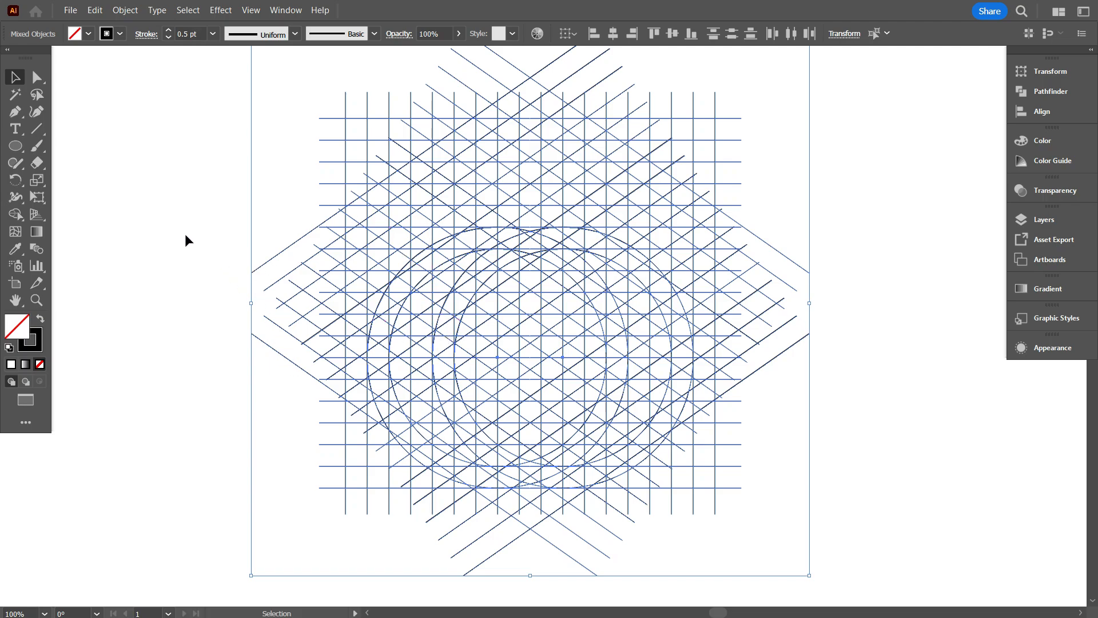
Activate Shape Builder on the selected grid and circles and set the fill color to black.
left_click(16, 215)
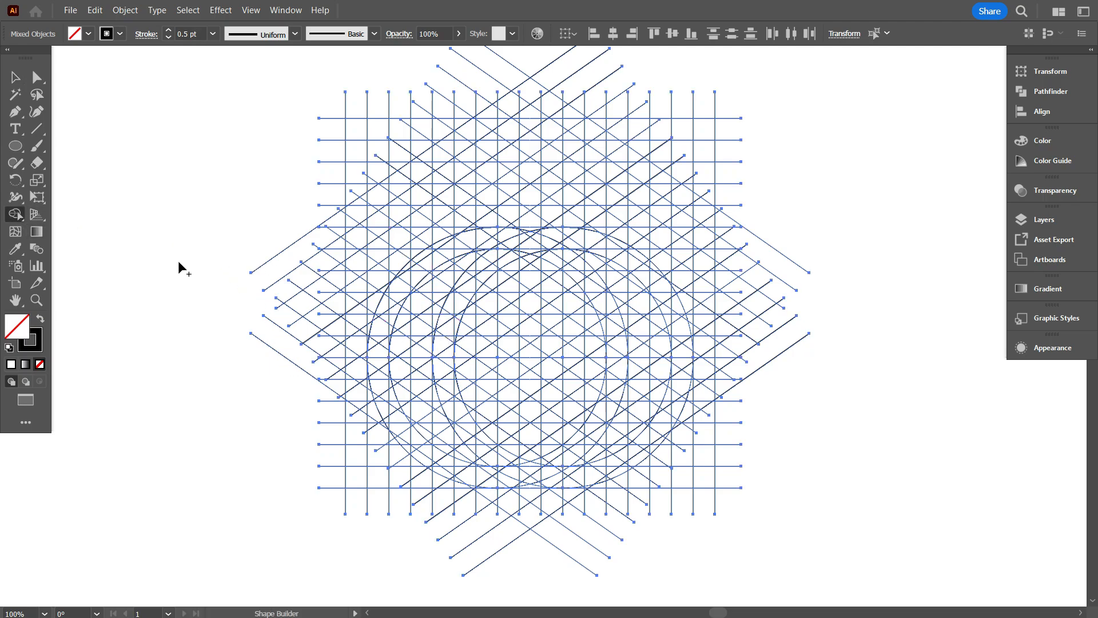
left_click(88, 33)
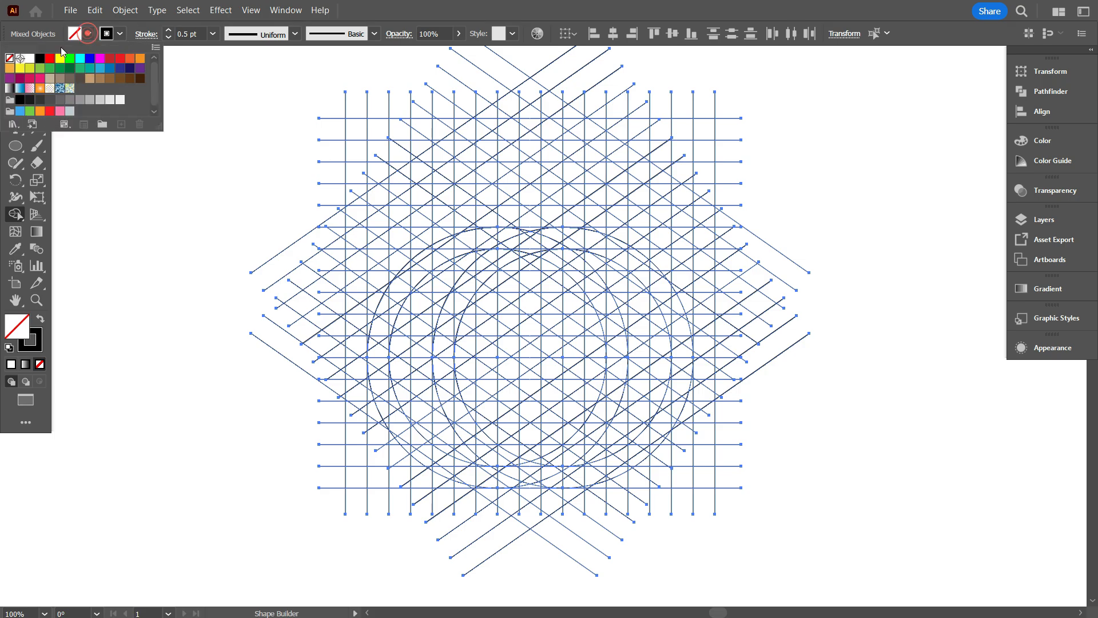
left_click(47, 62)
left_click(146, 229)
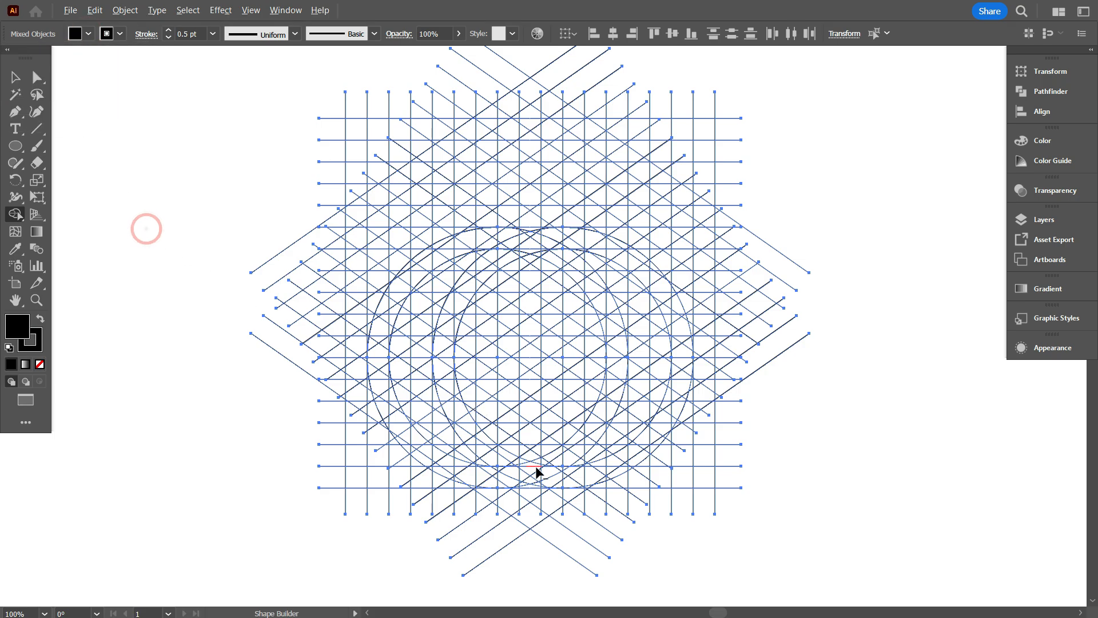
Merge the cells along the lower circular arcs and the lowest descending diagonal stripe into black shapes with Shape Builder.
scroll(536, 468, "up", 3)
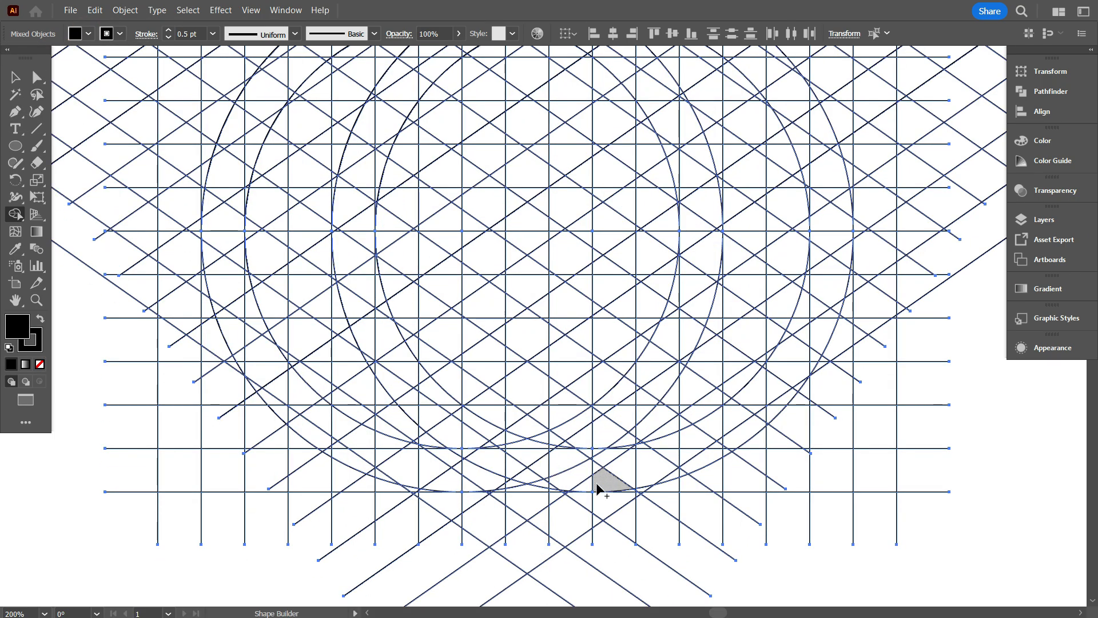
scroll(532, 490, "up", 1)
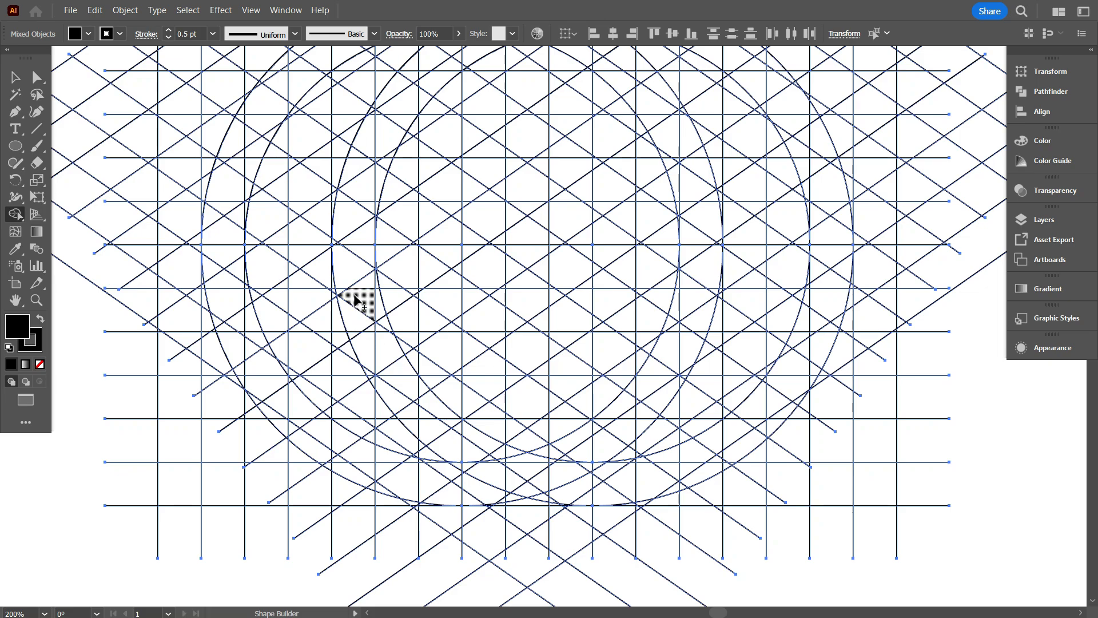
mouse_move(338, 272)
left_mouse_down()
mouse_move(376, 370)
mouse_move(446, 437)
mouse_move(537, 489)
mouse_move(449, 429)
mouse_move(378, 356)
left_mouse_up()
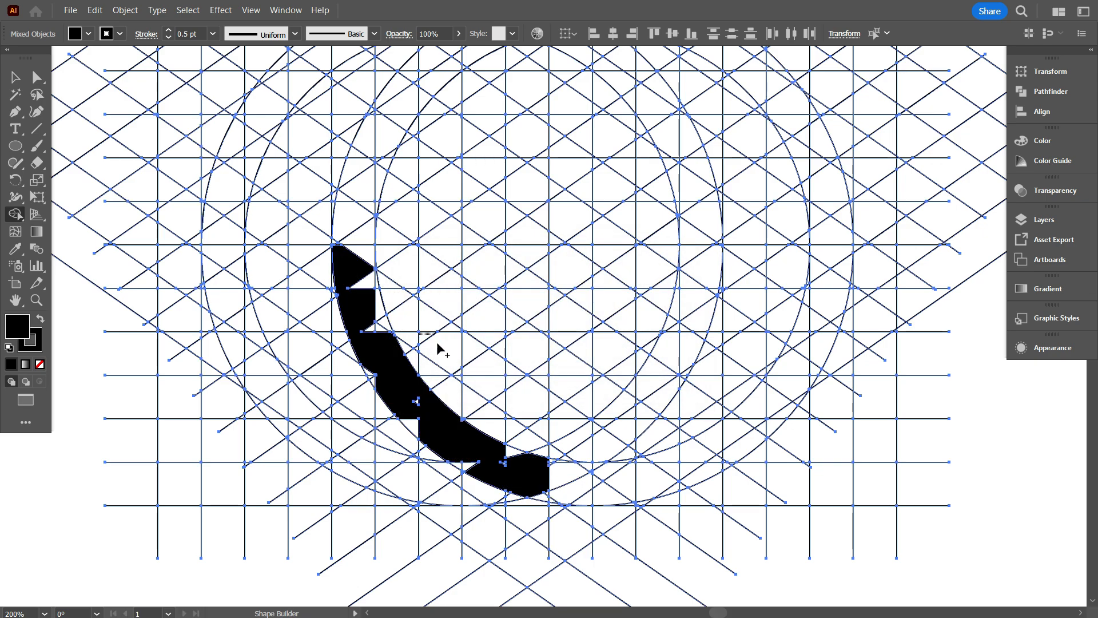
mouse_move(359, 279)
left_mouse_down()
mouse_move(430, 338)
mouse_move(616, 454)
left_mouse_up()
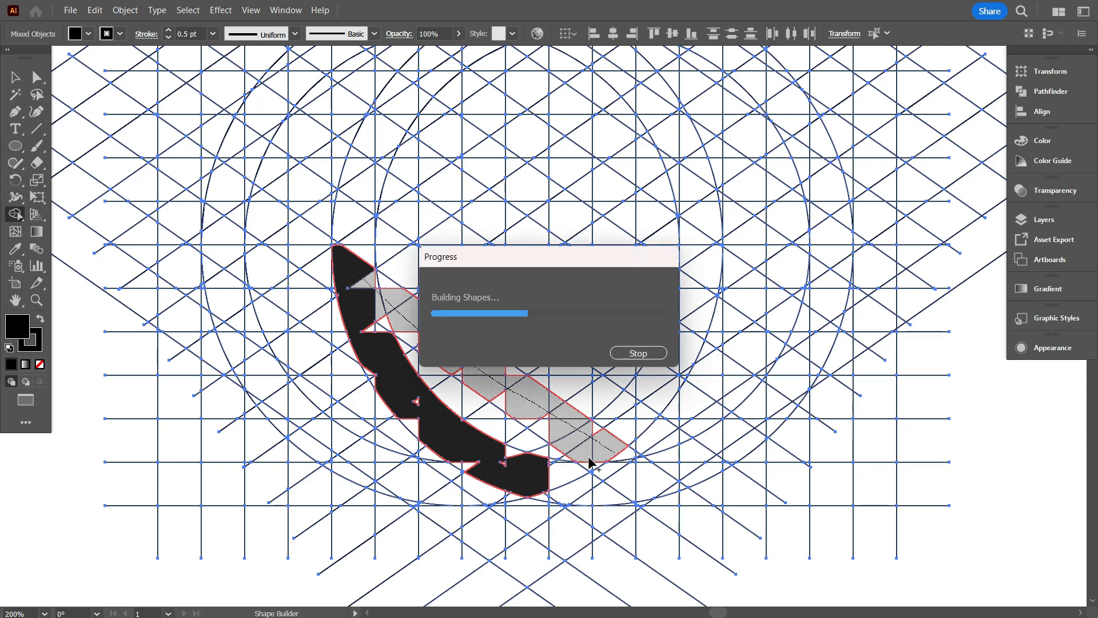
mouse_move(550, 470)
left_mouse_down()
mouse_move(626, 429)
mouse_move(681, 351)
left_mouse_up()
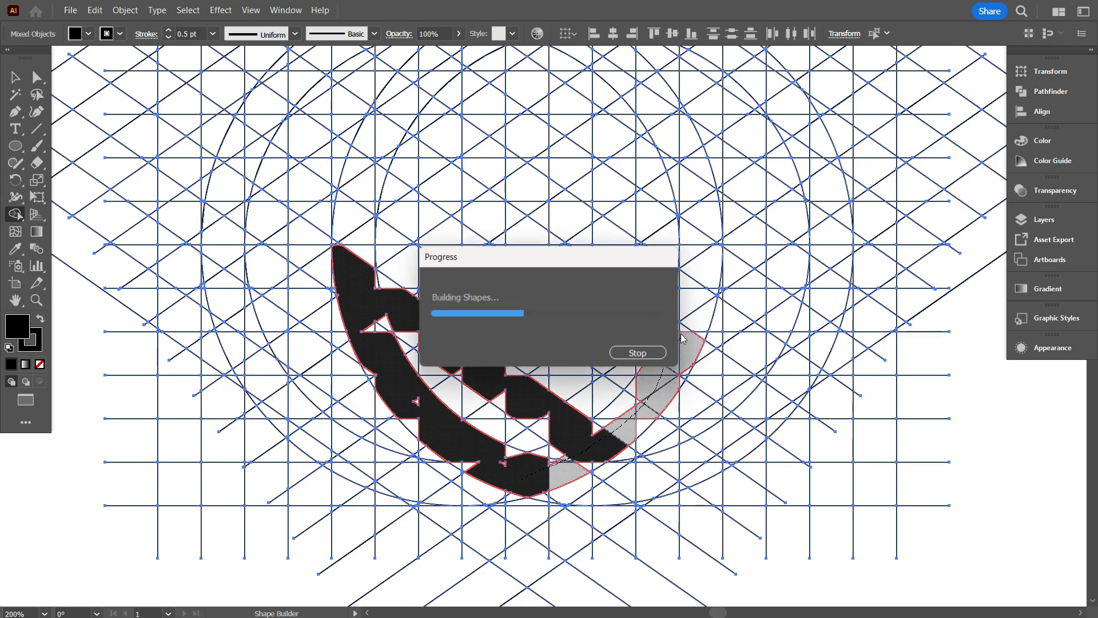
Merge the cells of two more descending diagonal stripes above the first, joining them to the black arc at the right.
scroll(658, 401, "up", 3)
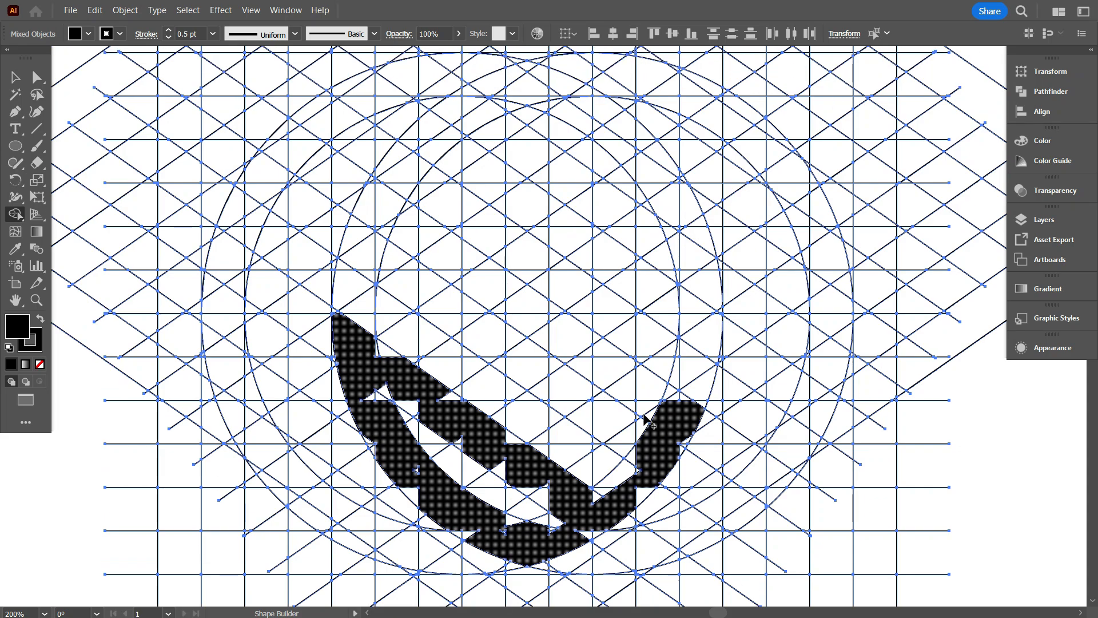
mouse_move(652, 440)
left_mouse_down()
mouse_move(513, 359)
mouse_move(338, 230)
left_mouse_up()
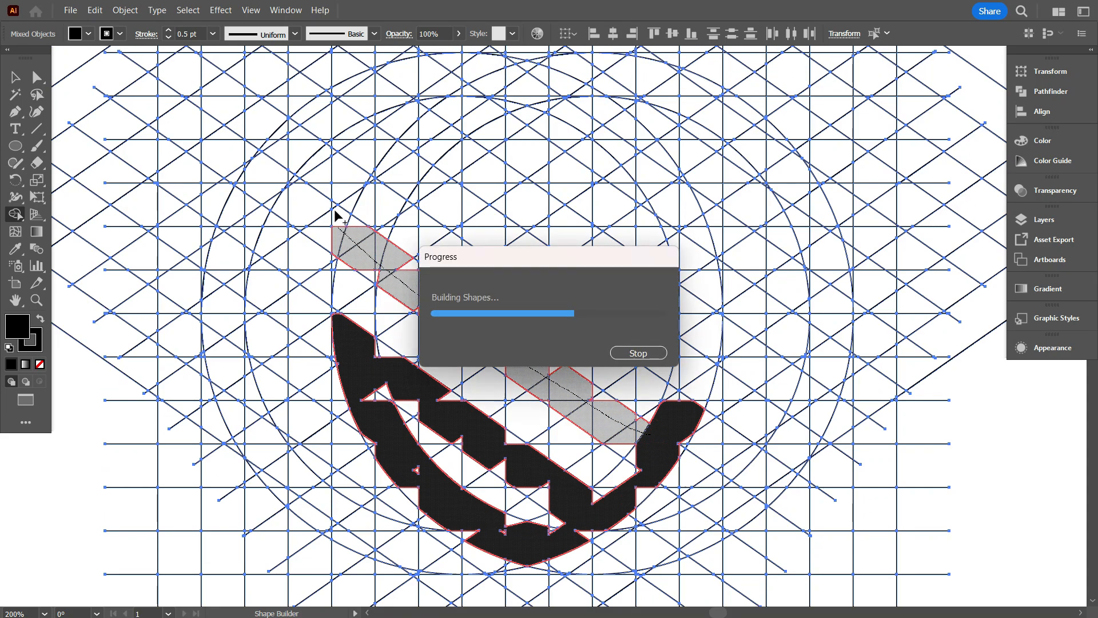
mouse_move(679, 422)
left_mouse_down()
mouse_move(707, 381)
mouse_move(610, 307)
mouse_move(338, 147)
left_mouse_up()
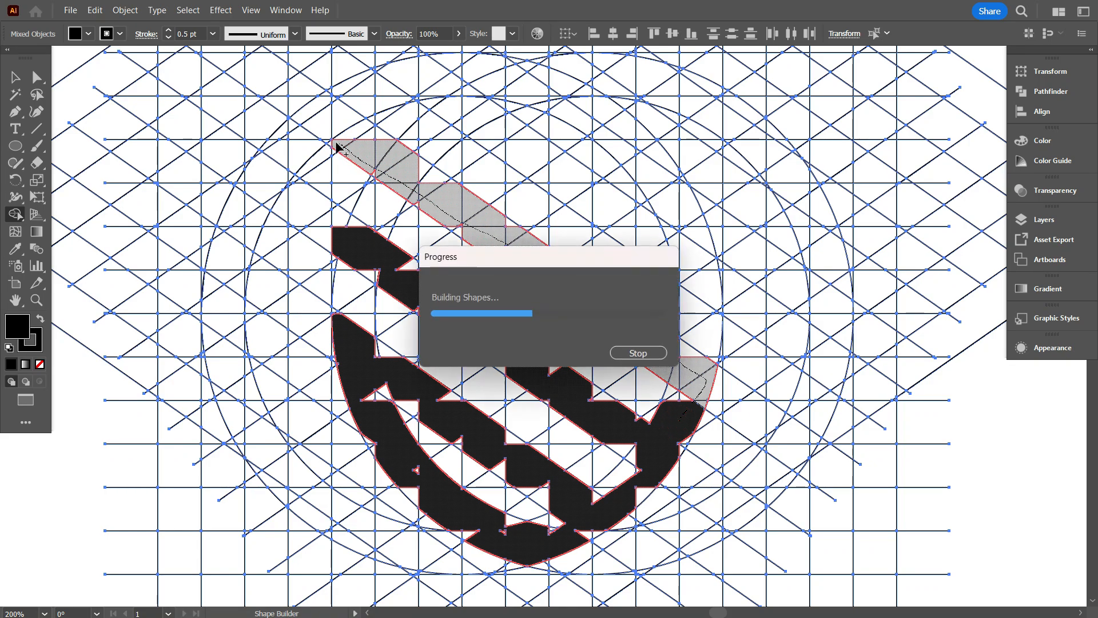
scroll(364, 309, "up", 7)
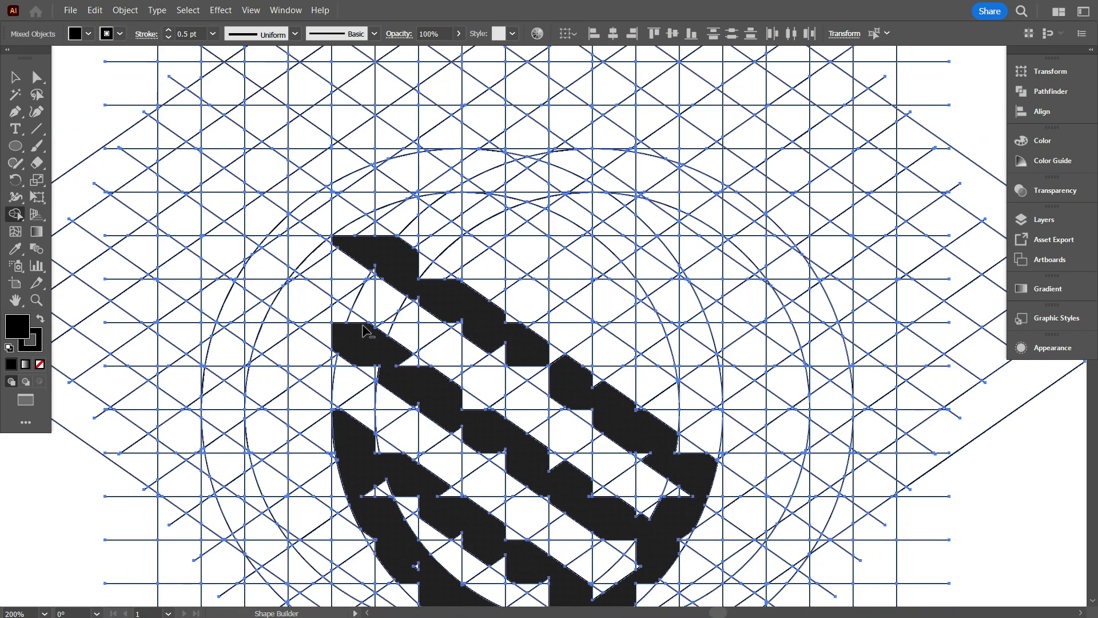
Merge the cells of the shield's left edge, top bar, right edge and upper-right diagonal stripe into the black shape with Shape Builder.
scroll(362, 326, "down", 1)
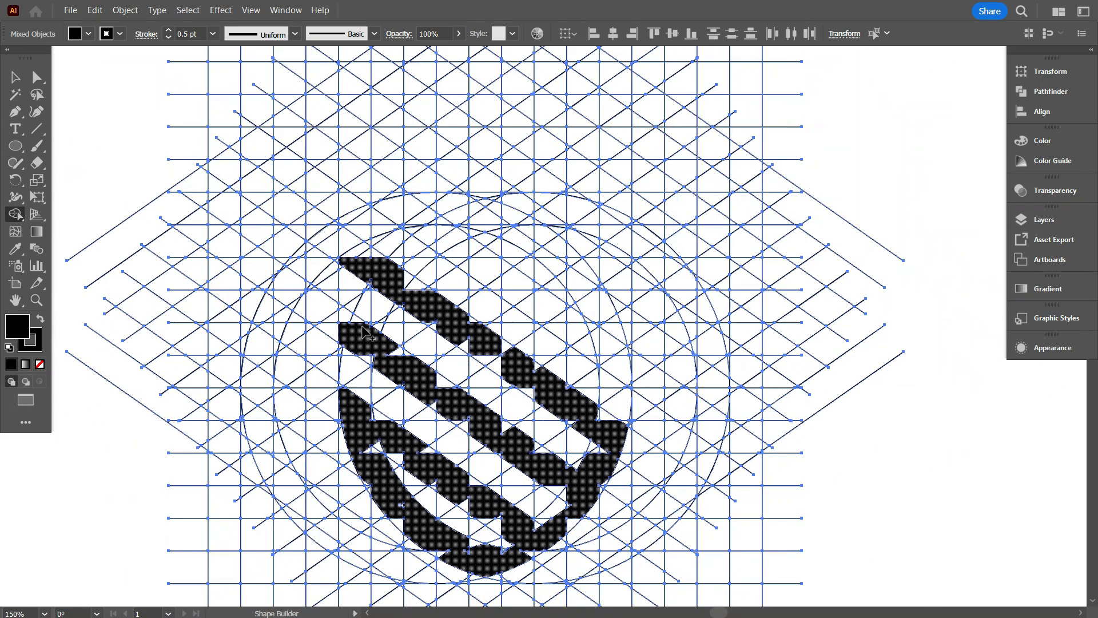
left_click(350, 279)
left_click_drag(362, 268, 426, 275)
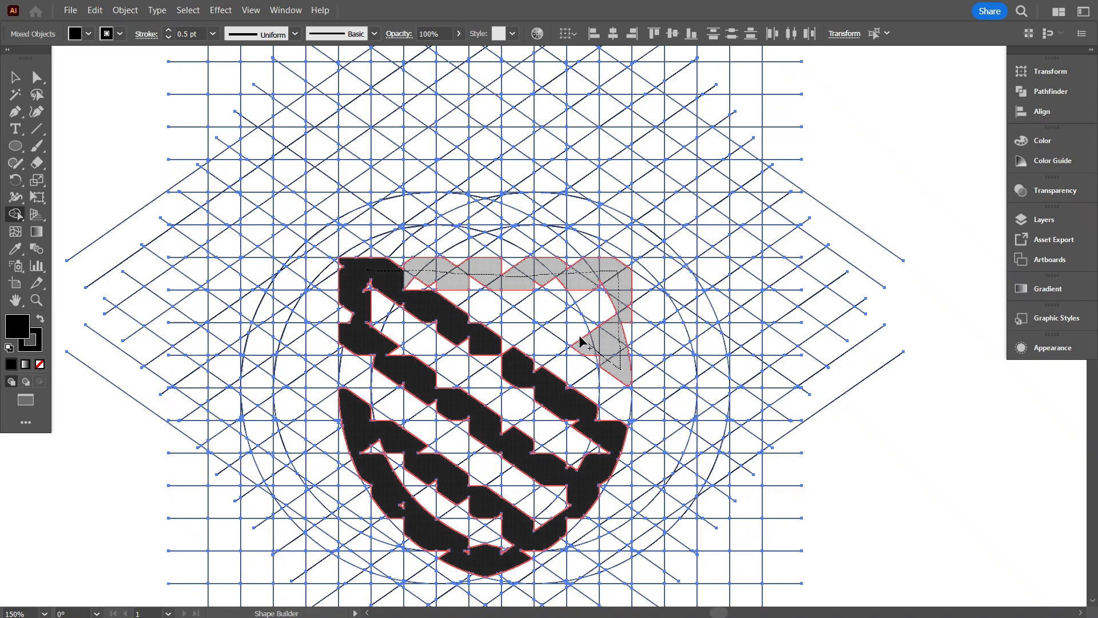
left_click_drag(468, 274, 468, 274)
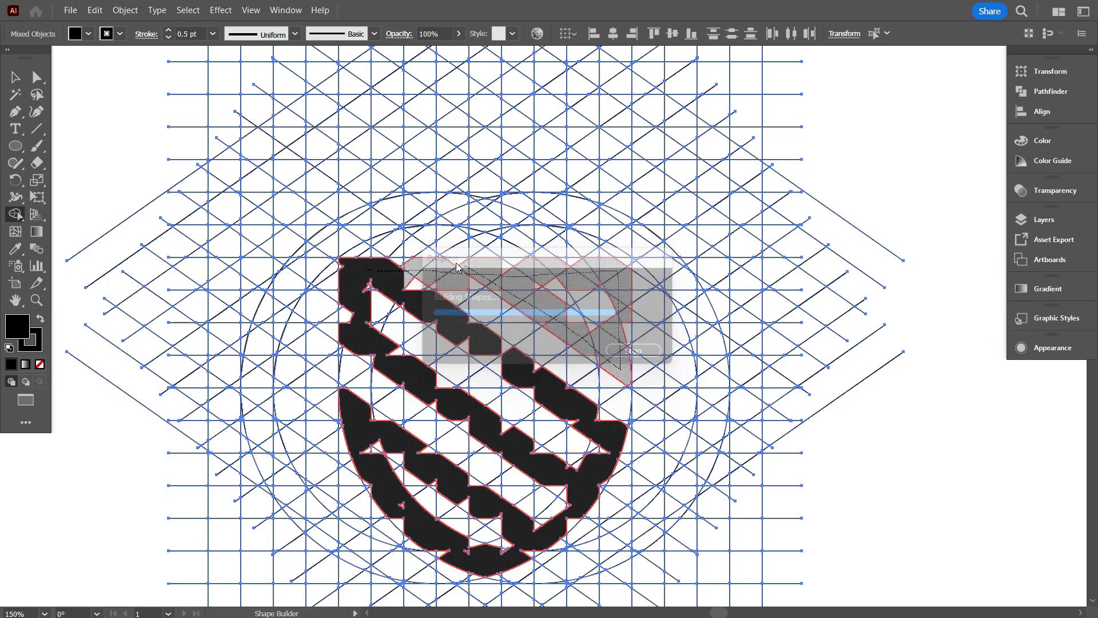
scroll(579, 463, "down", 2)
scroll(401, 400, "up", 4)
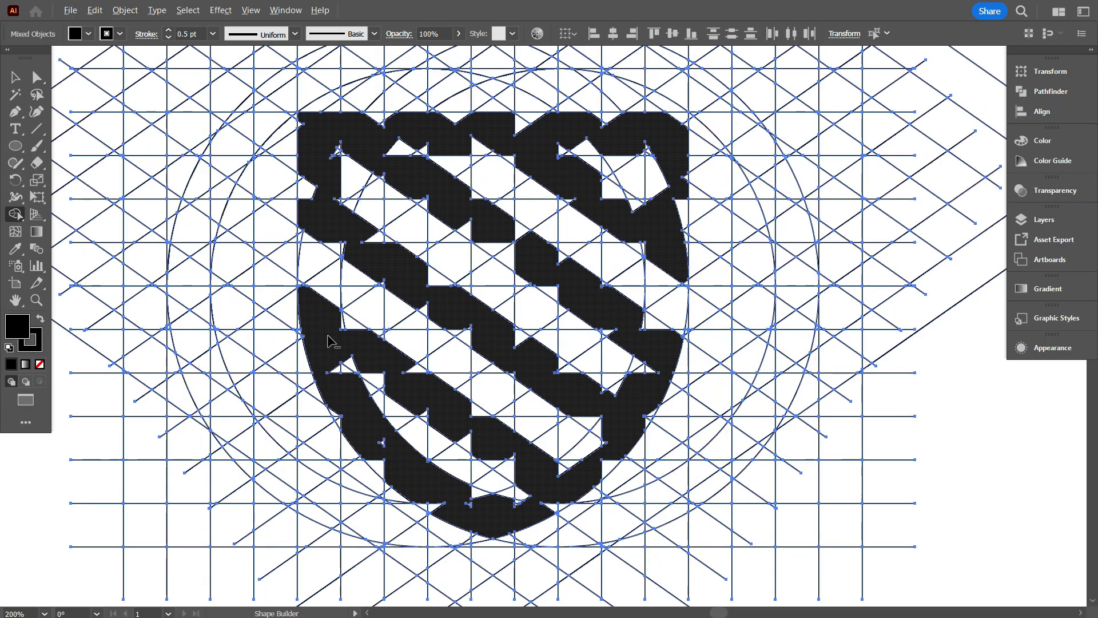
Merge the leftover notches and slivers where the left arc's upper end meets the lowest diagonal stripe.
left_click(248, 186)
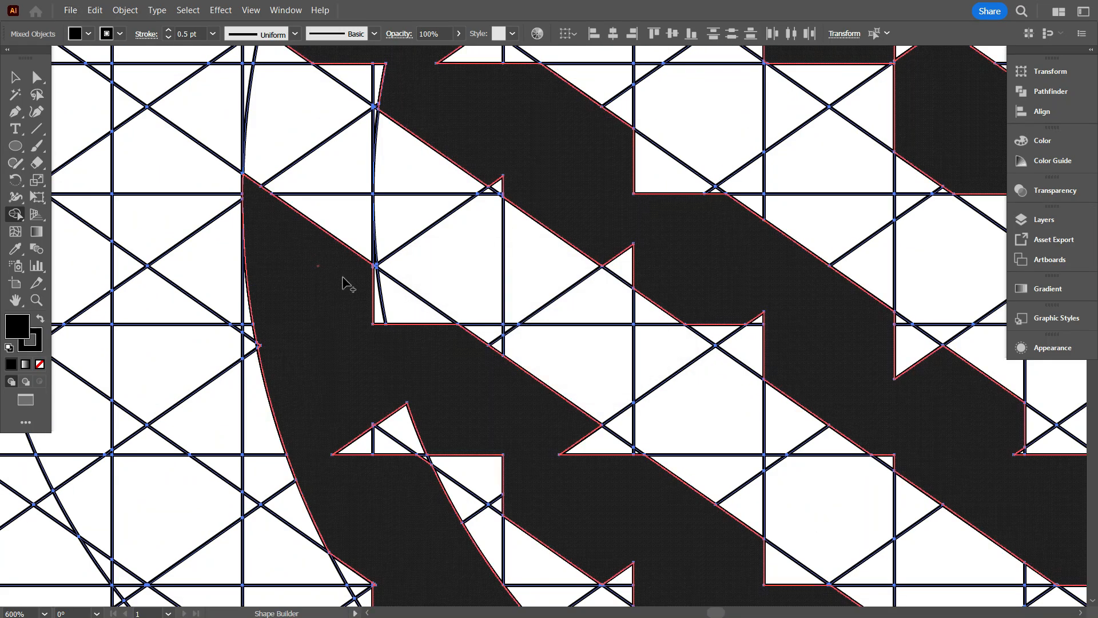
left_click(377, 474)
scroll(283, 303, "up", 1)
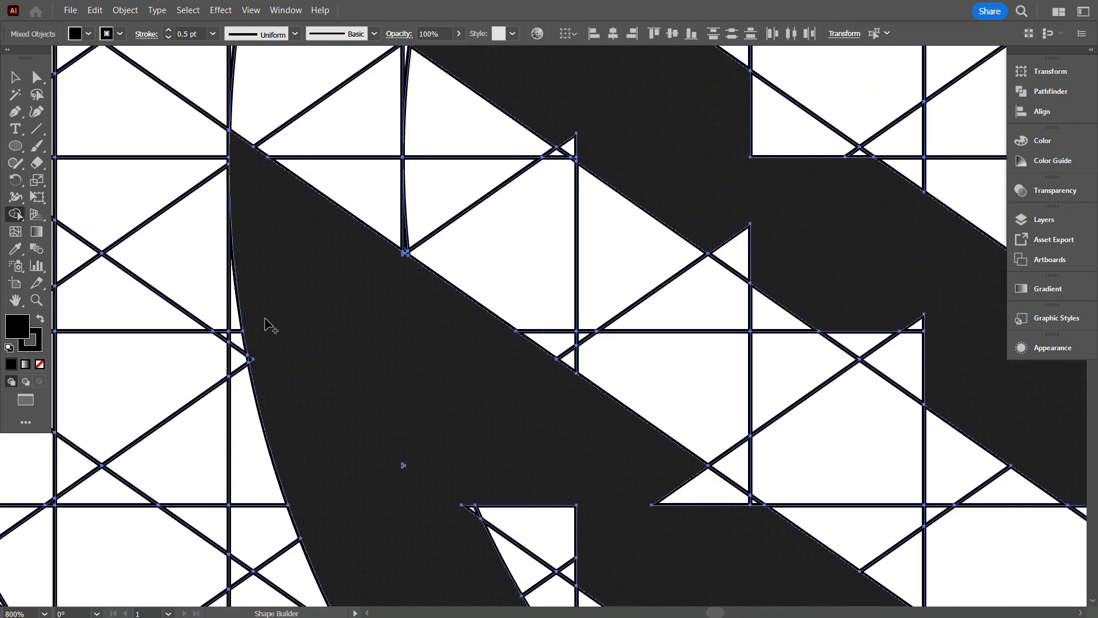
left_click(335, 331)
scroll(401, 260, "up", 6)
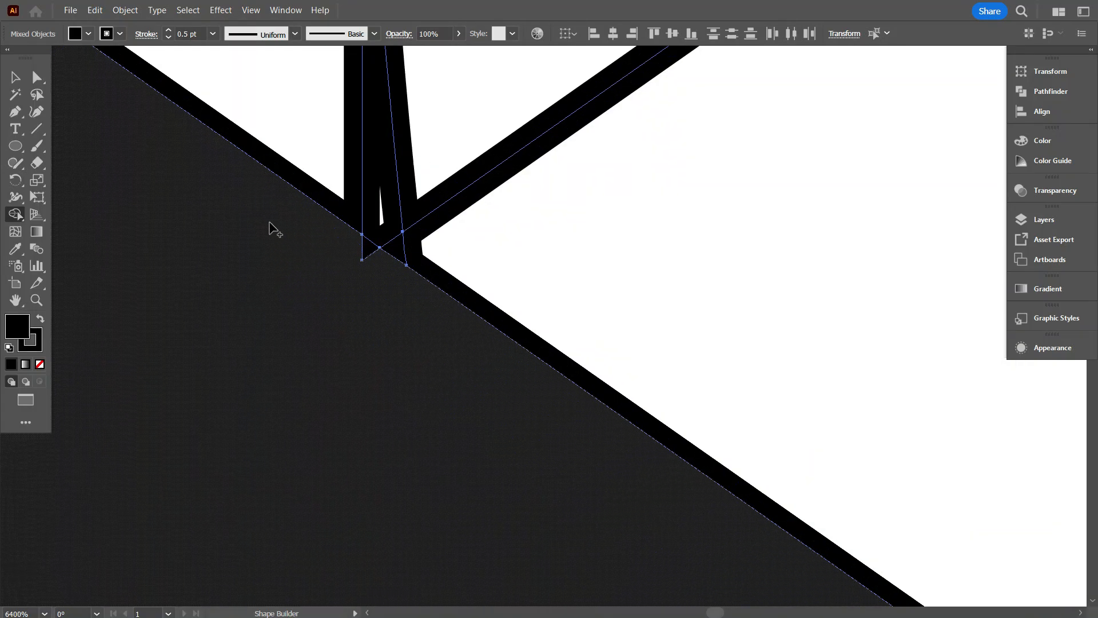
scroll(335, 324, "down", 7)
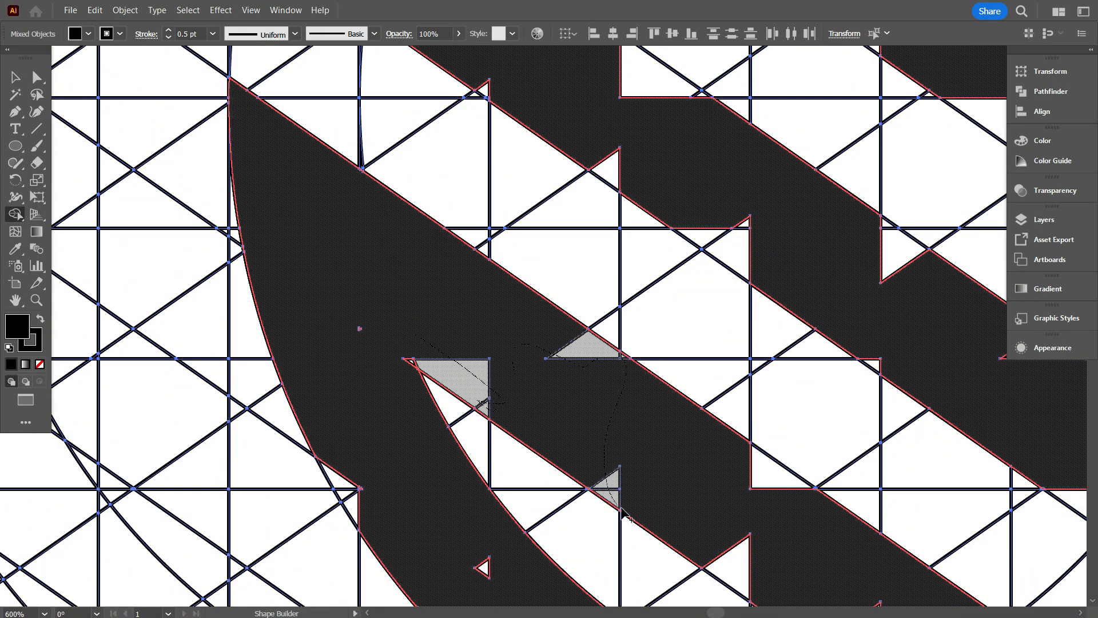
Merge the leftover triangles along both edges of the lowest stripe and the sliver at its junction with the left arc.
left_click_drag(787, 506, 789, 508)
scroll(360, 378, "up", 3)
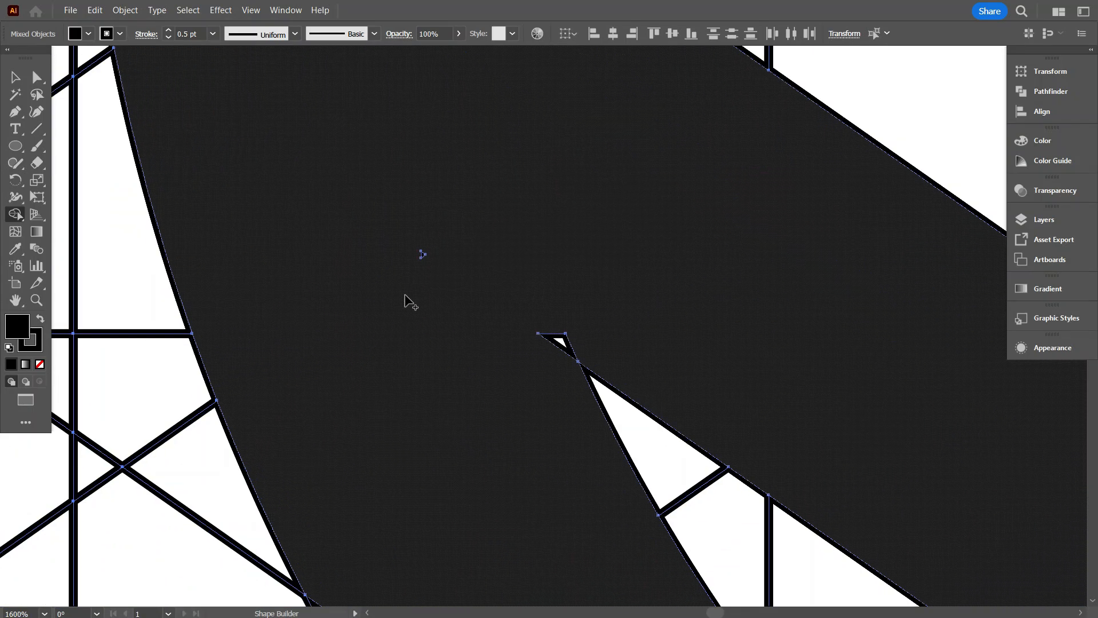
left_click(549, 356)
scroll(355, 275, "down", 3)
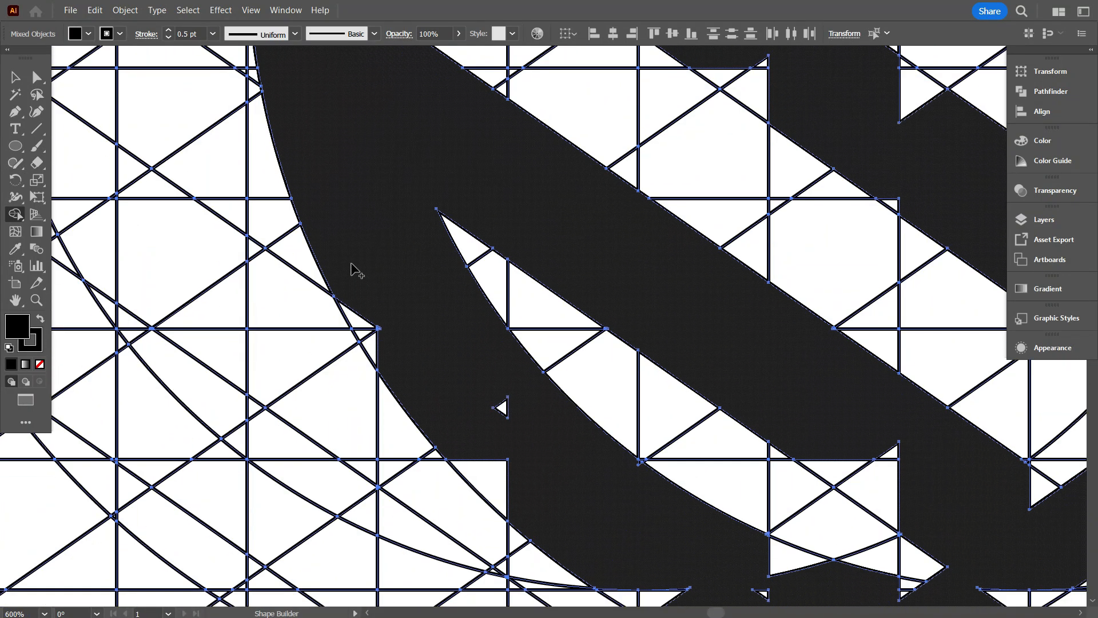
Merge the leftover cells along the inner and outer edges of the lower-left arc into the black shape.
left_click_drag(538, 504, 337, 397)
scroll(542, 492, "down", 1)
scroll(313, 400, "up", 2)
scroll(362, 278, "up", 3)
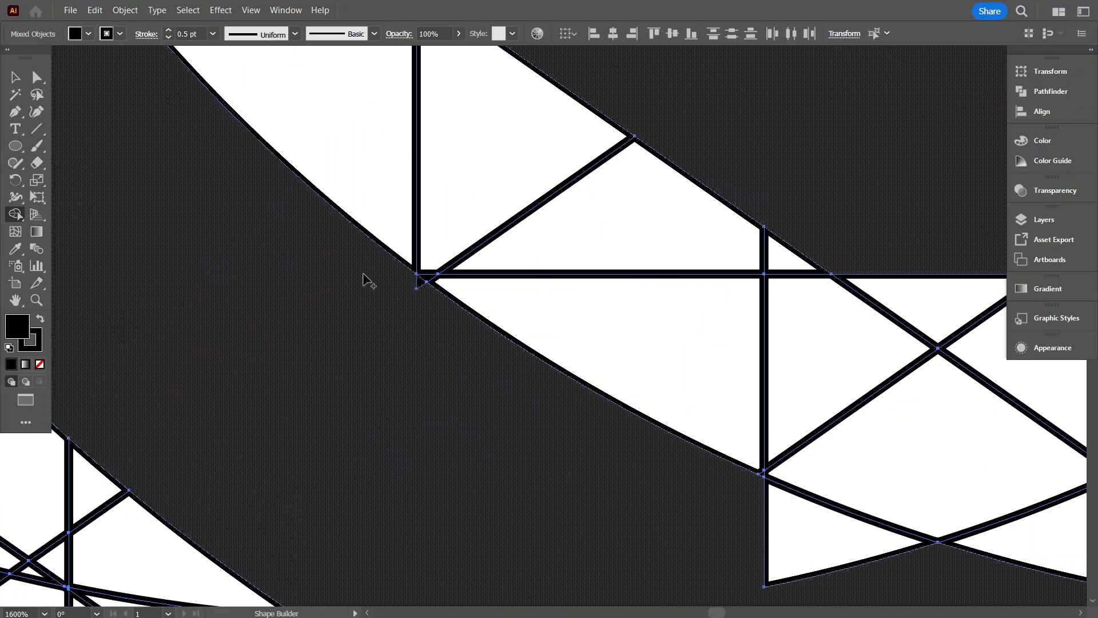
scroll(378, 366, "down", 3)
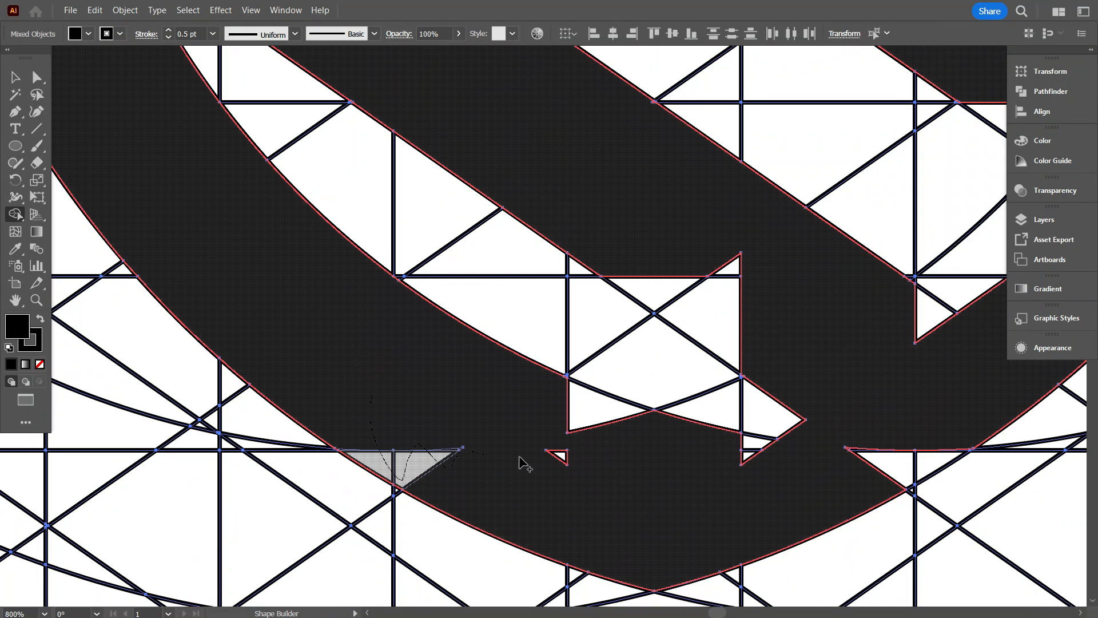
Merge the leftover notches around the shield's bottom tip, smoothing both the inner and outer arc edges.
mouse_move(702, 426)
left_mouse_down()
mouse_move(738, 468)
mouse_move(813, 435)
left_mouse_up()
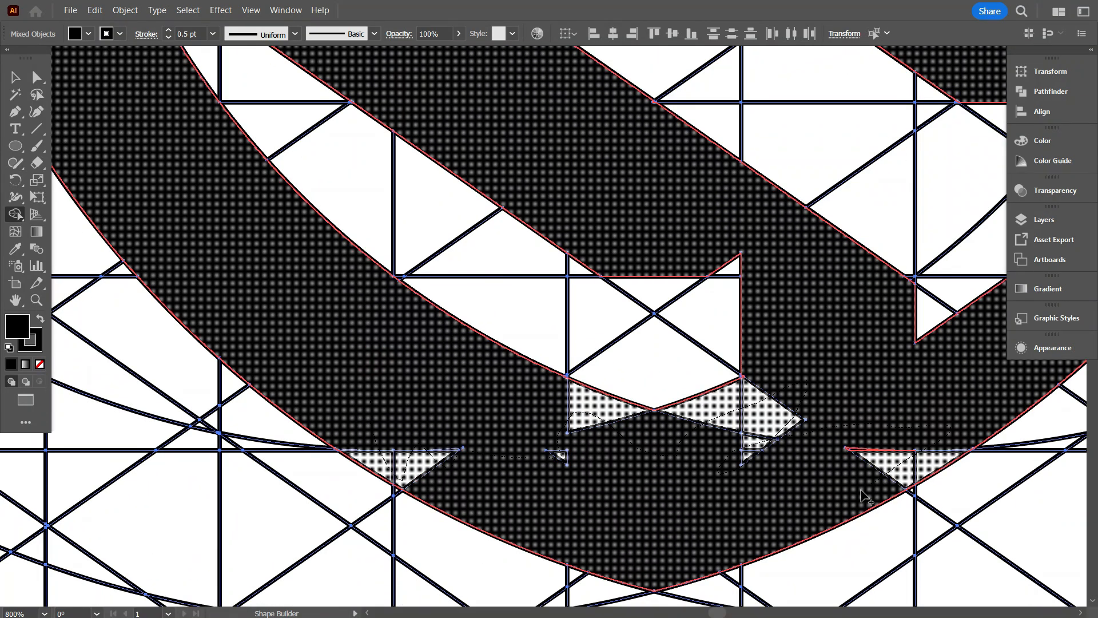
left_click_drag(929, 282, 936, 264)
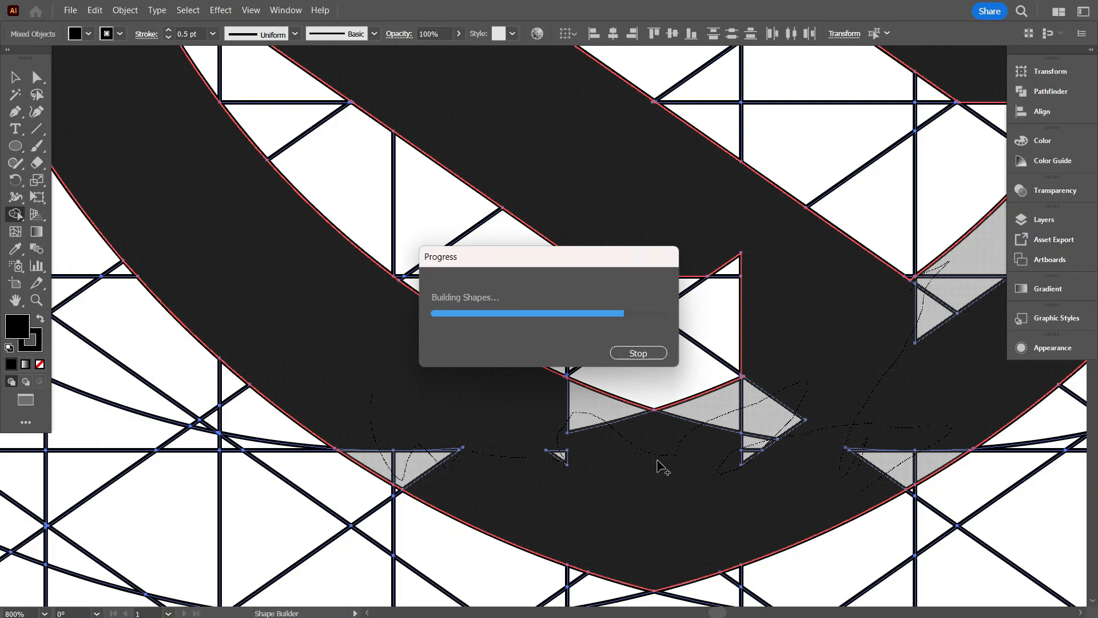
scroll(358, 421, "down", 1)
scroll(558, 340, "up", 1)
Merge the leftover triangle on the underside of the lowest stripe near its lower end.
left_click_drag(559, 342, 622, 349)
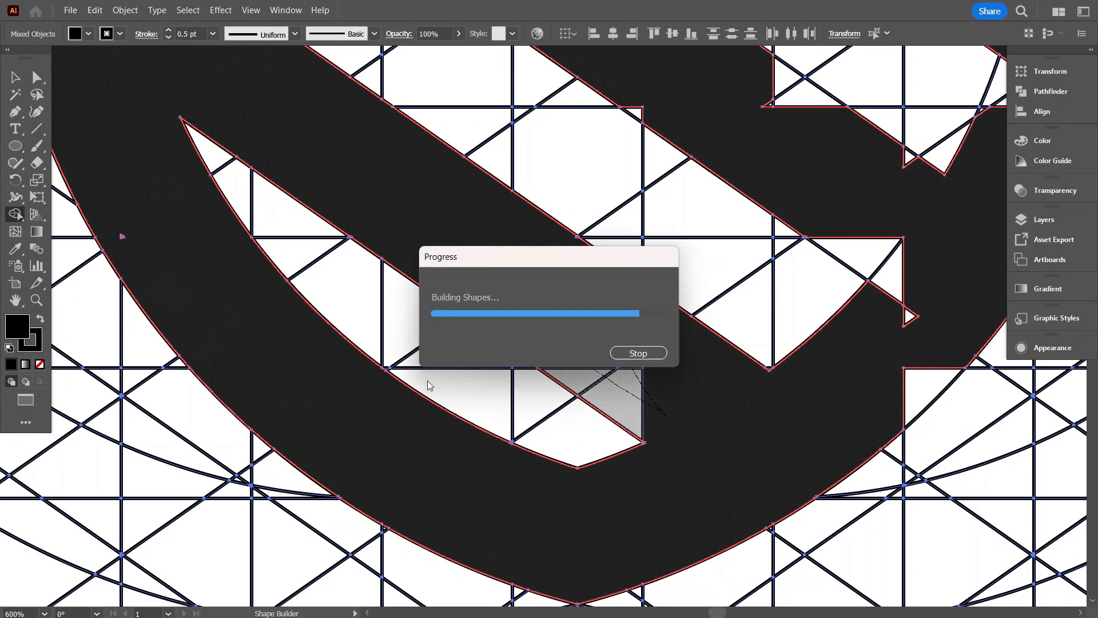
scroll(427, 380, "down", 2)
scroll(408, 393, "up", 3)
left_click(658, 416)
scroll(664, 421, "up", 2)
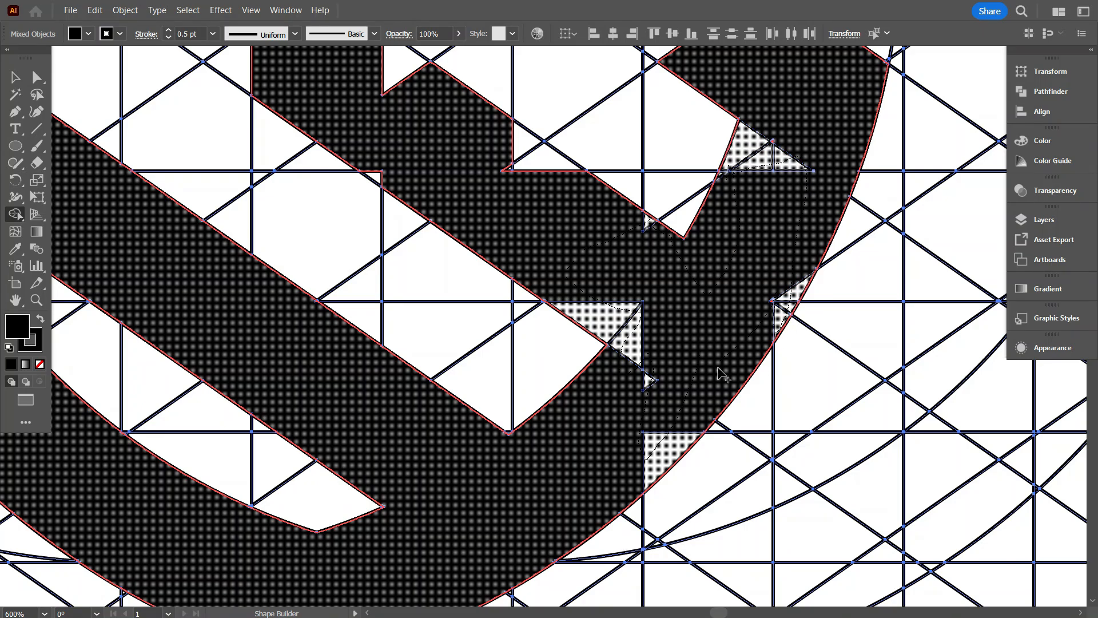
Merge the leftover notches on the lower-right arc and at the adjoining end of the second stripe.
left_click_drag(722, 375, 698, 385)
scroll(644, 400, "down", 3)
scroll(354, 276, "up", 3)
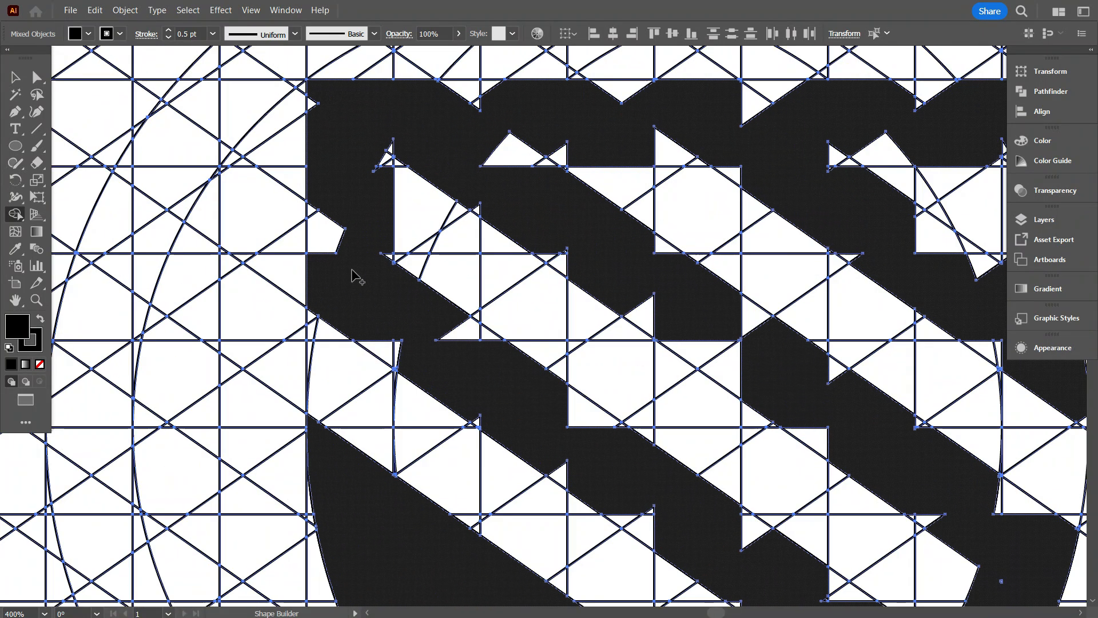
Merge the leftover notches along the shield's left edge and on both sides of the top bar.
left_click_drag(361, 322, 404, 366)
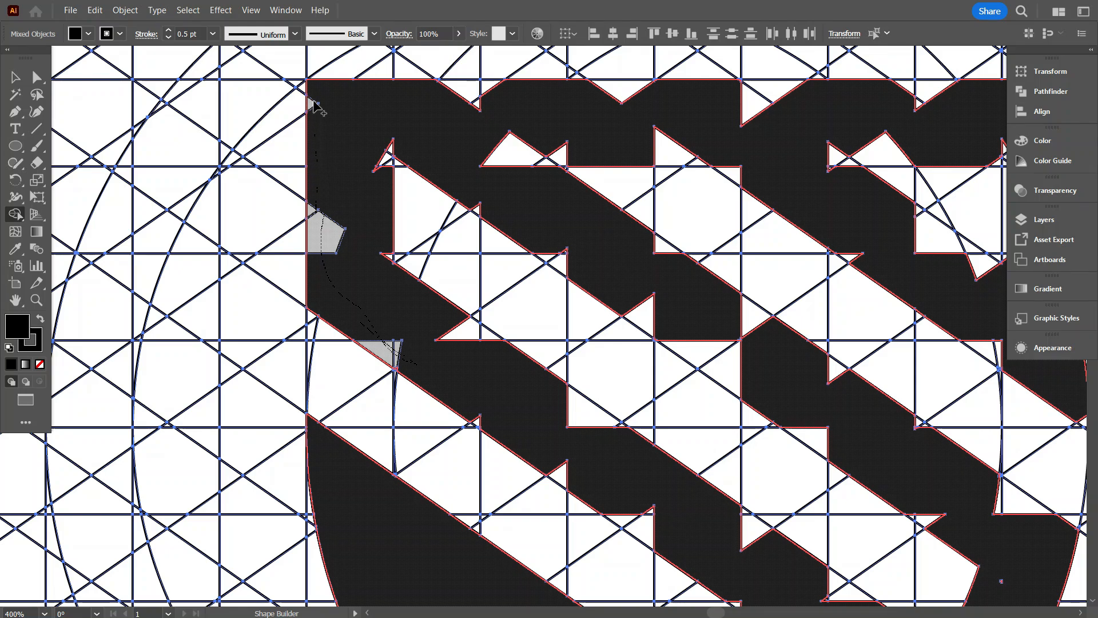
left_click_drag(314, 106, 314, 105)
left_click_drag(372, 190, 382, 216)
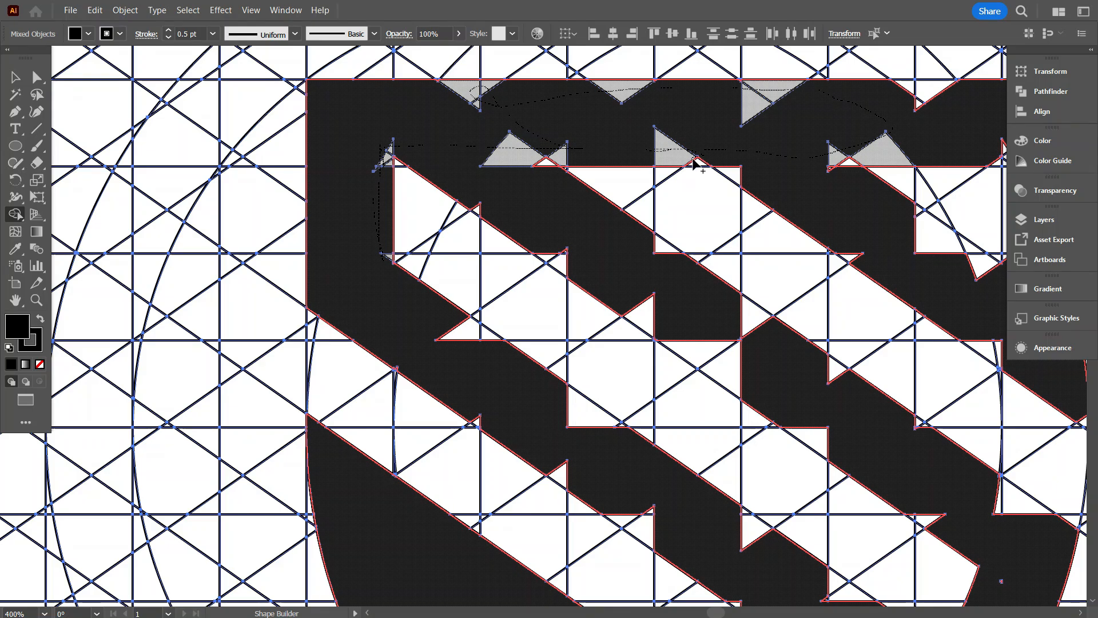
left_click_drag(693, 164, 693, 164)
scroll(277, 233, "down", 3)
scroll(536, 428, "up", 3)
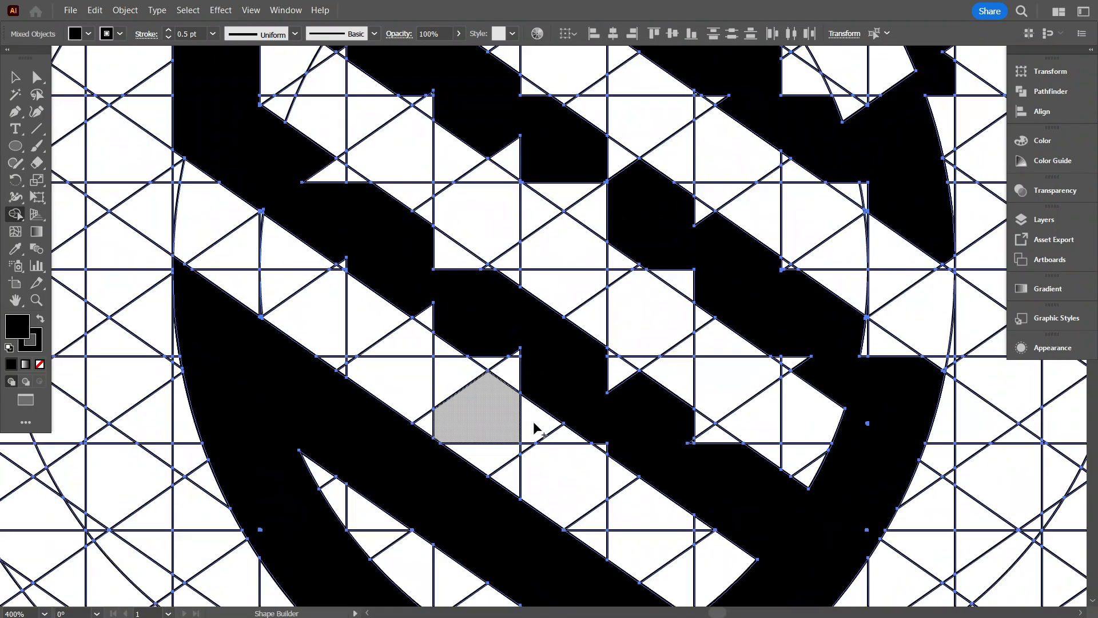
Merge the leftover triangles along both edges of the second stripe's lower half.
scroll(535, 428, "up", 3)
left_click_drag(743, 436, 578, 296)
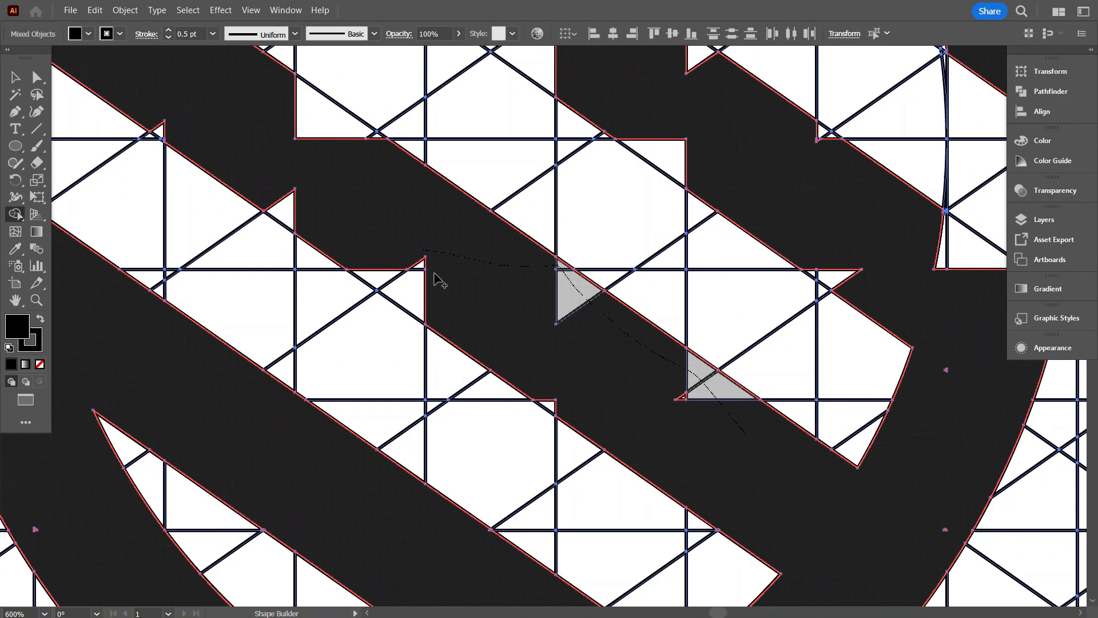
left_click_drag(704, 409, 683, 422)
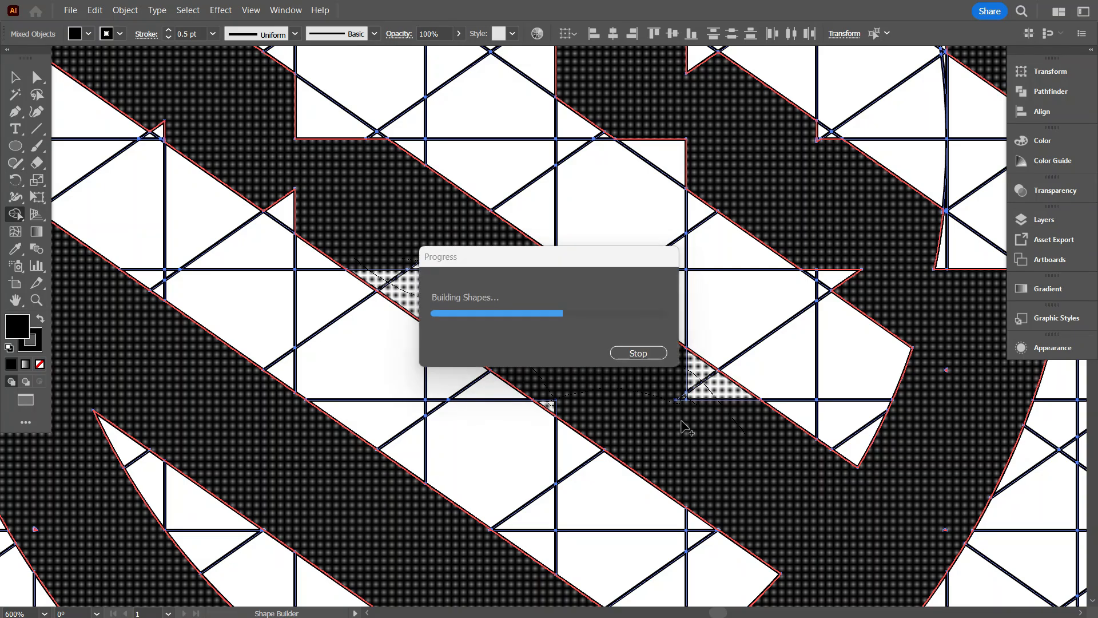
Merge the leftover triangles along both edges of the second stripe's upper half.
scroll(447, 340, "up", 3)
scroll(222, 237, "left", 3)
scroll(245, 234, "up", 2)
mouse_move(207, 168)
left_mouse_down()
mouse_move(297, 189)
mouse_move(405, 294)
left_mouse_up()
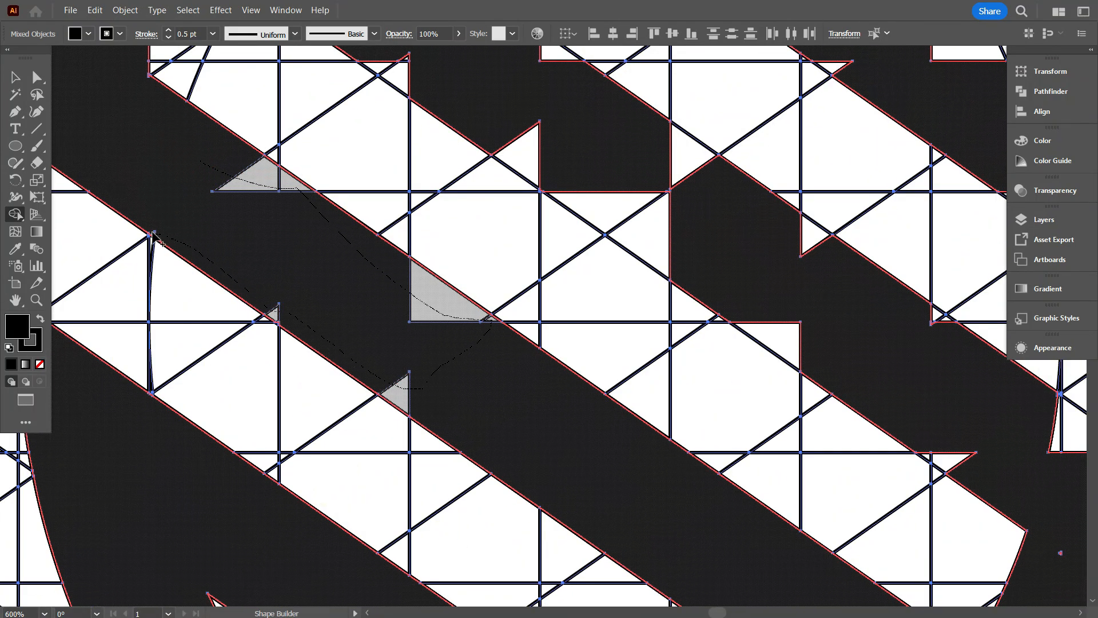
left_click_drag(155, 236, 153, 235)
scroll(509, 277, "up", 3)
Merge the leftover triangles along both edges of the third diagonal stripe to straighten it.
left_click_drag(368, 104, 398, 143)
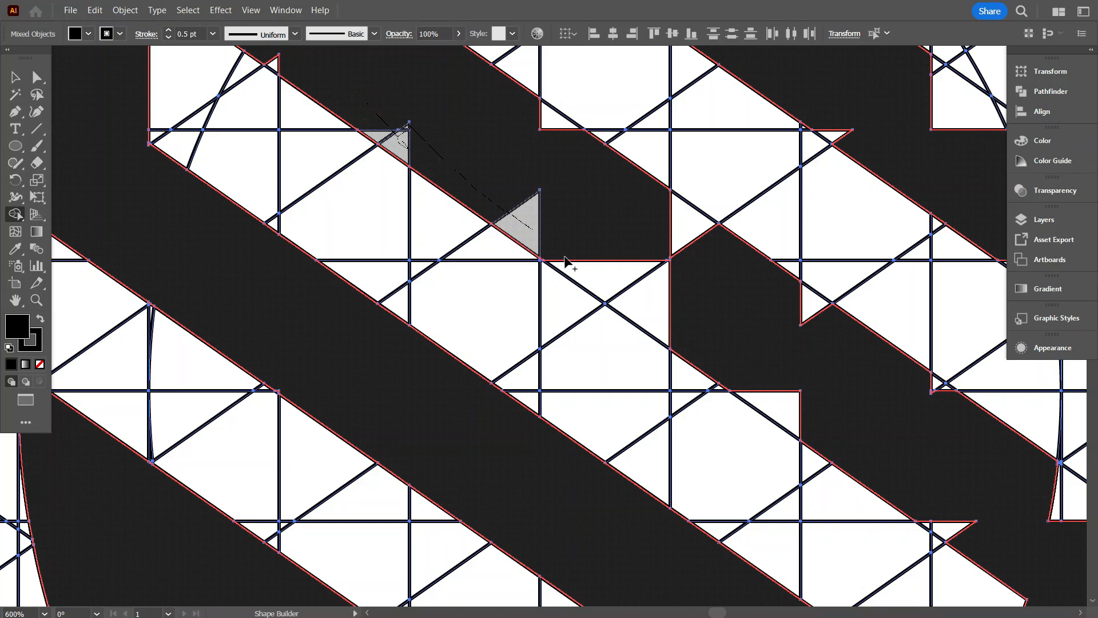
left_click_drag(565, 262, 728, 382)
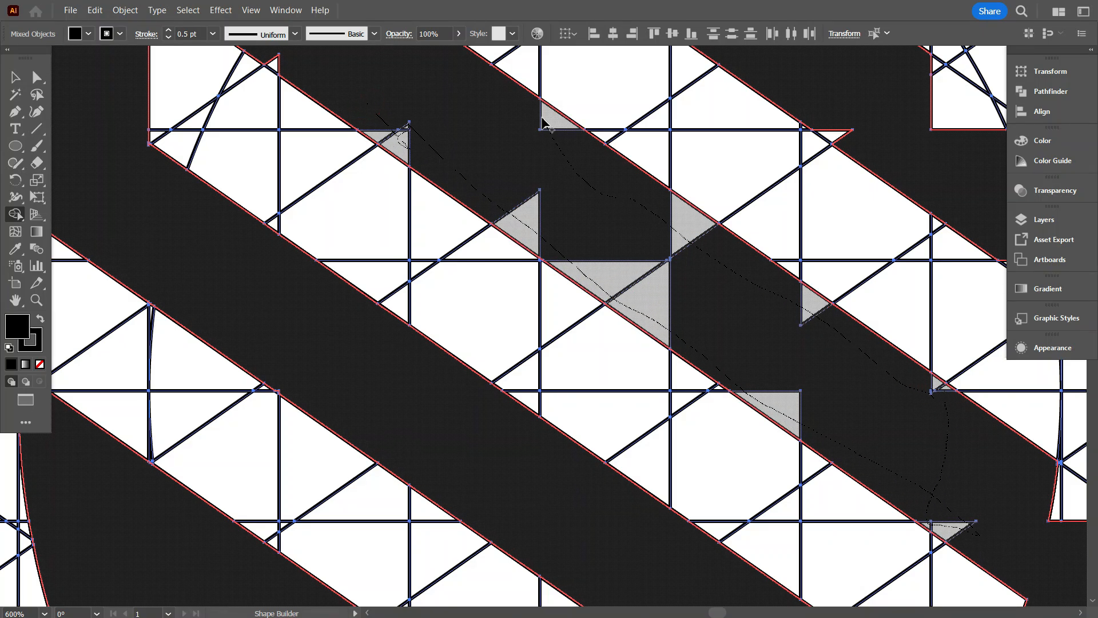
left_click_drag(542, 117, 538, 132)
scroll(483, 306, "down", 1)
scroll(486, 309, "up", 4)
scroll(312, 218, "up", 1)
Merge the leftover slivers at the third stripe's upper end and along the underside of the top bar.
left_click_drag(340, 233, 366, 283)
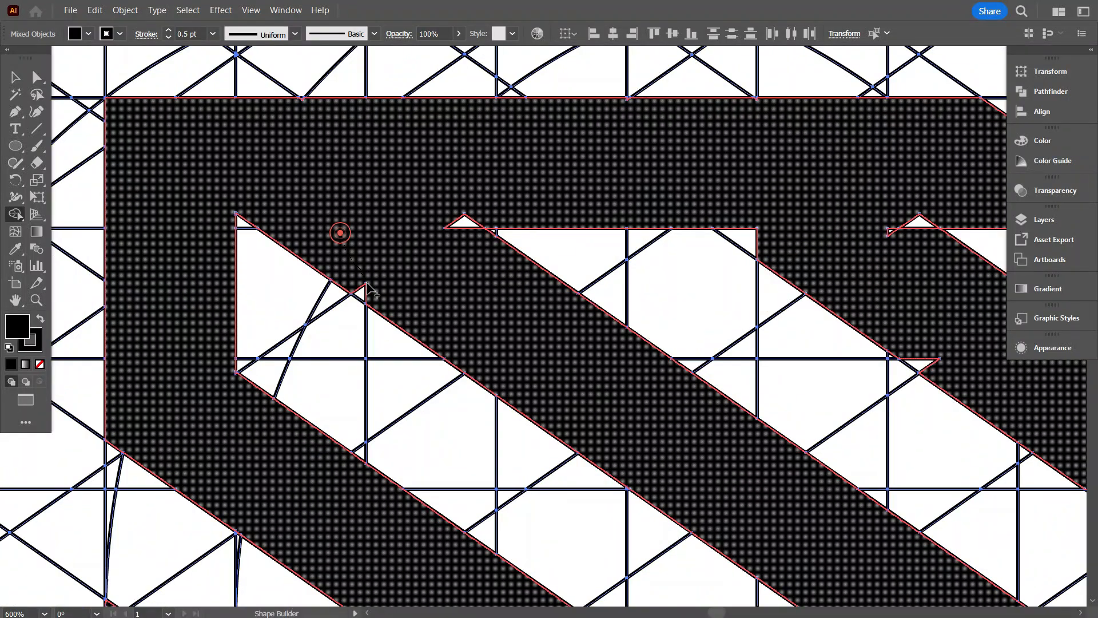
left_click_drag(435, 225, 465, 222)
scroll(297, 238, "down", 2)
mouse_move(821, 275)
left_mouse_down()
mouse_move(664, 277)
mouse_move(658, 261)
left_mouse_up()
Merge the leftover cells at the shield's upper-right corner and along both sides of the right edge.
scroll(606, 196, "up", 2)
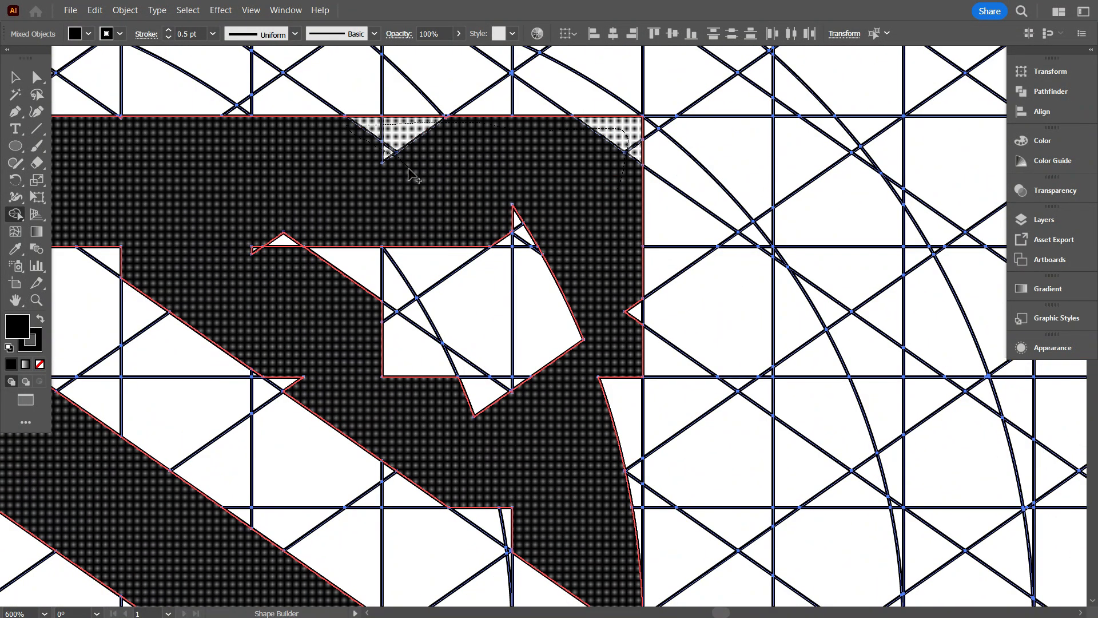
mouse_move(551, 262)
left_mouse_down()
mouse_move(537, 287)
mouse_move(544, 391)
left_mouse_up()
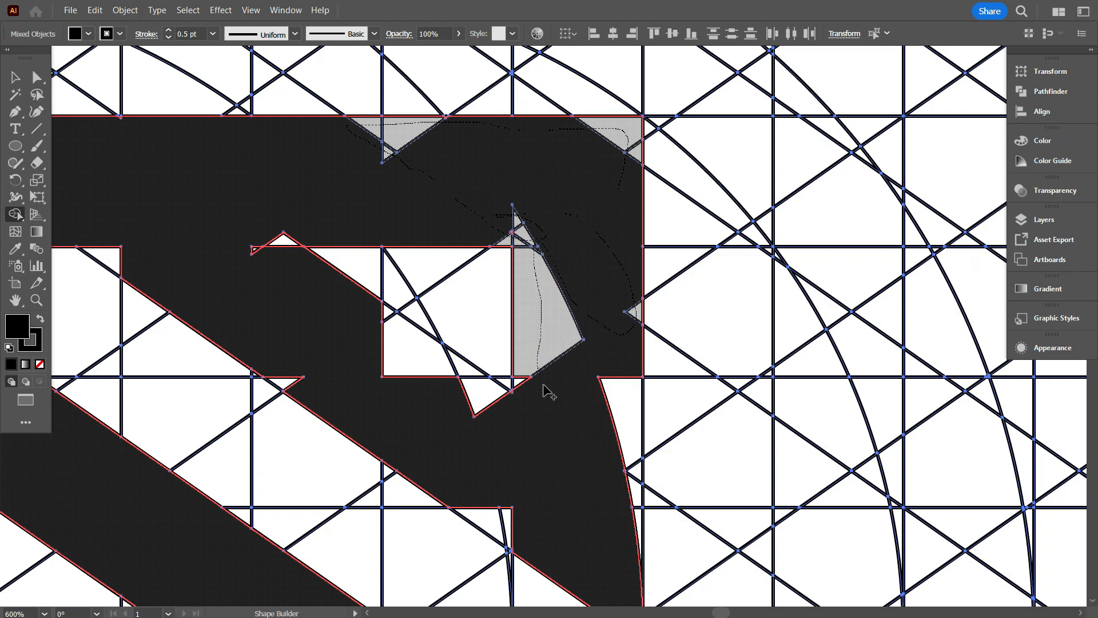
left_click_drag(632, 524, 638, 524)
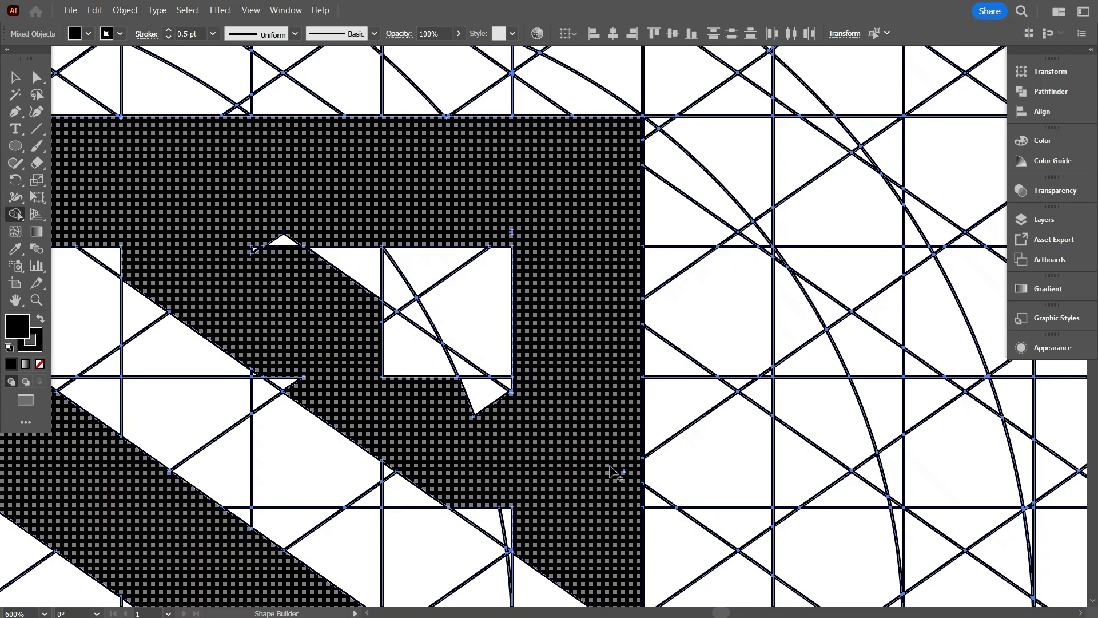
Merge the leftover triangles along the upper-right stripe and around the small opening beside it.
scroll(612, 471, "down", 4)
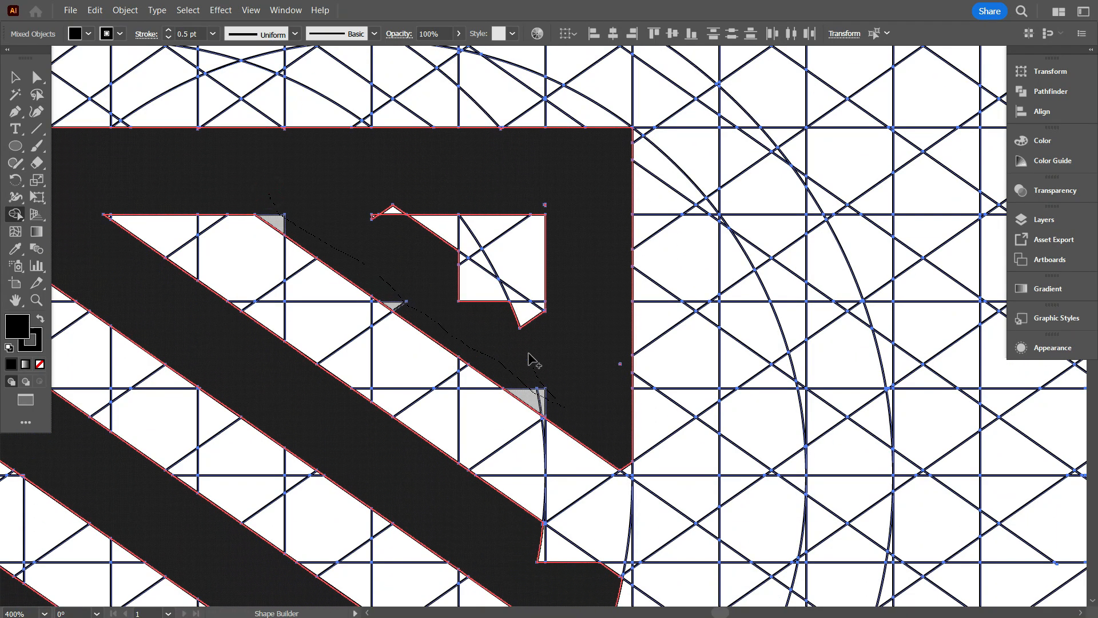
left_click_drag(574, 372, 580, 377)
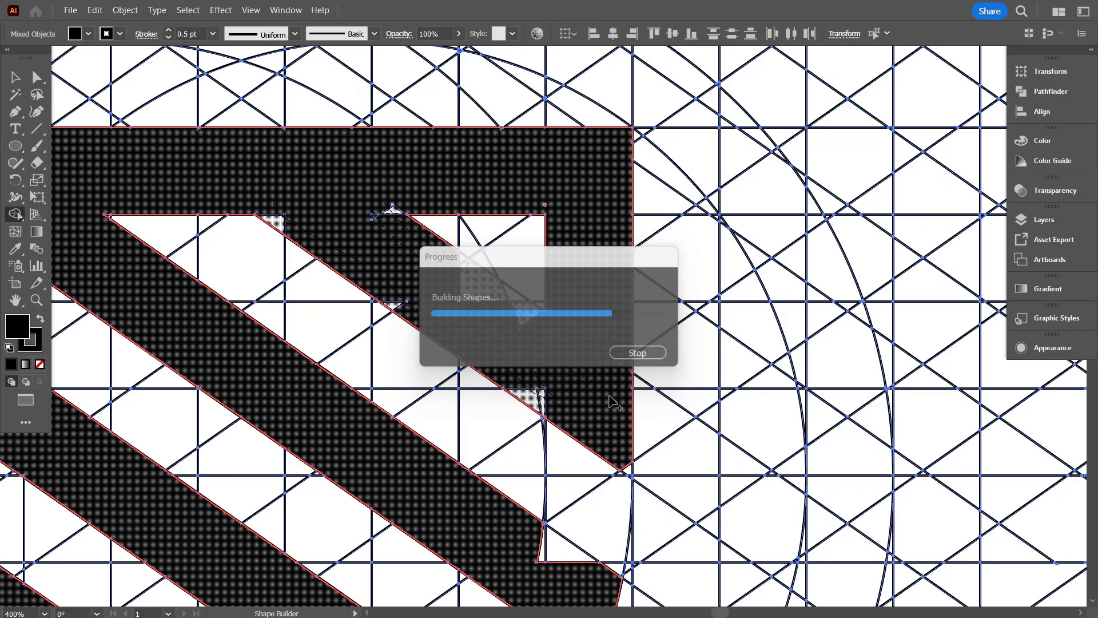
scroll(614, 402, "down", 4)
scroll(633, 443, "up", 7)
Merge the remaining sliver at the pointed lower end of the shield's right edge.
mouse_move(494, 146)
left_mouse_down()
mouse_move(601, 289)
mouse_move(596, 309)
left_mouse_up()
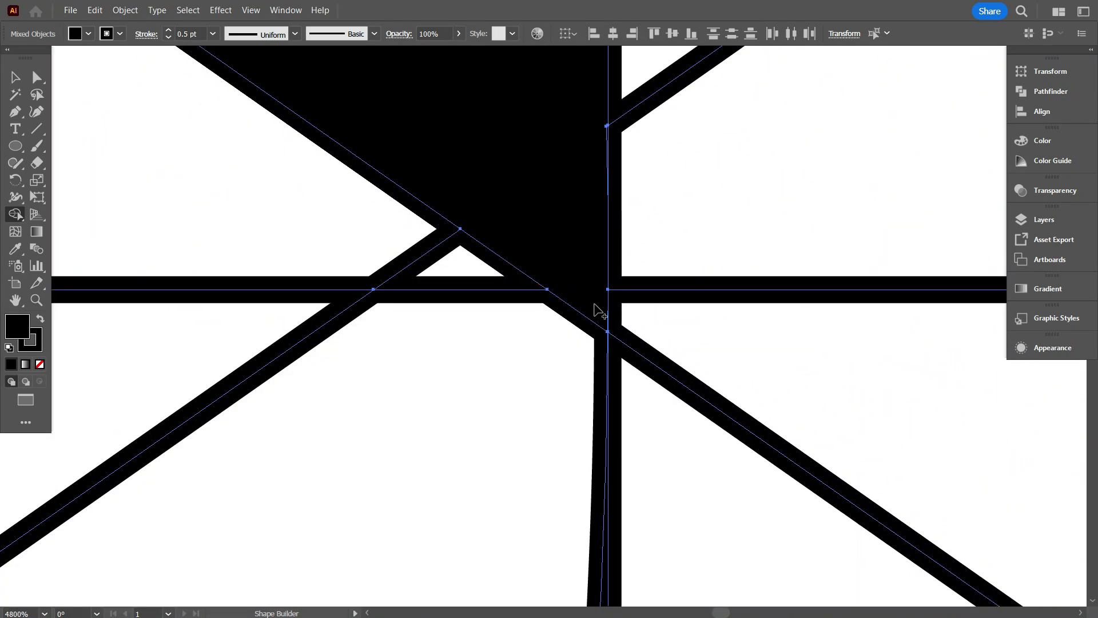
scroll(596, 309, "down", 8)
scroll(689, 408, "down", 3)
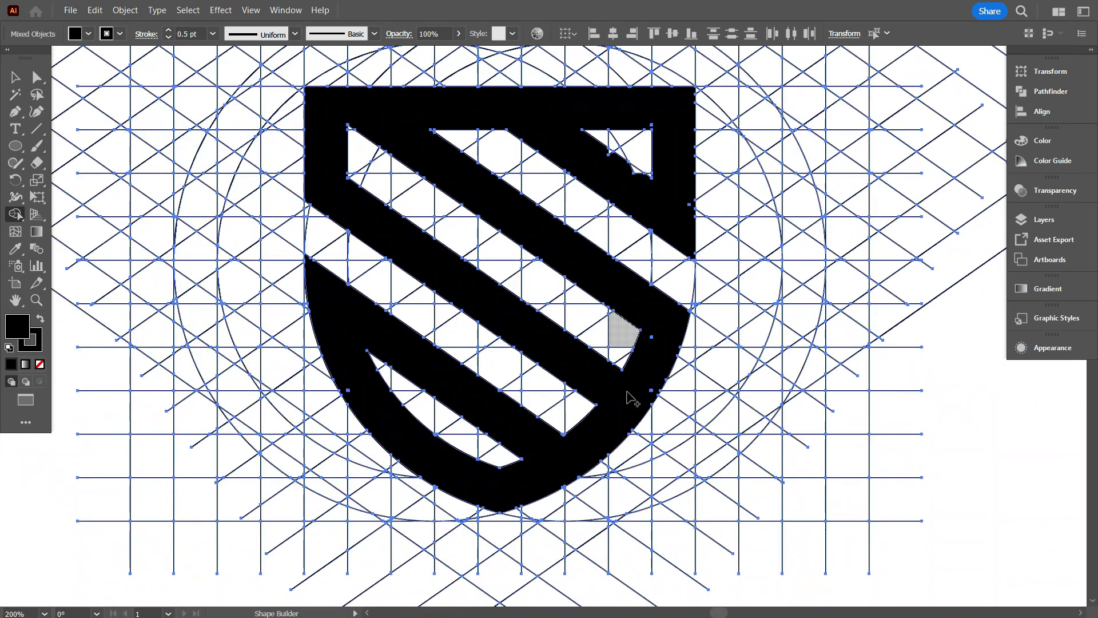
Merge the tiny leftover slivers inside the shield's right edge and along the lower edge of the upper-right stripe.
scroll(326, 468, "up", 8)
scroll(320, 438, "down", 3)
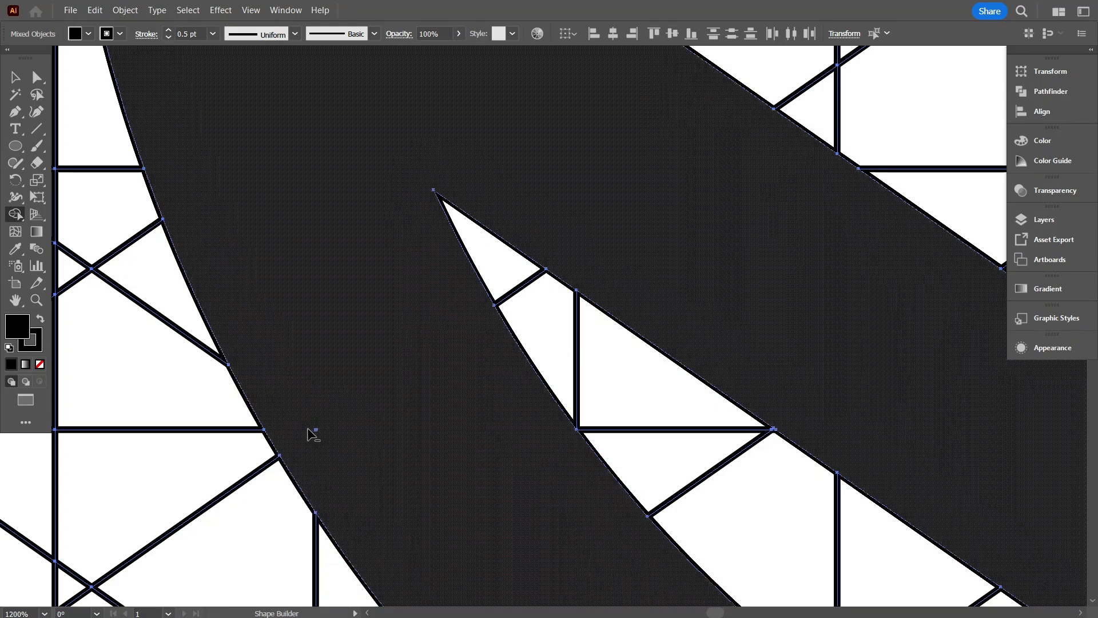
scroll(298, 423, "up", 8)
scroll(343, 450, "down", 10)
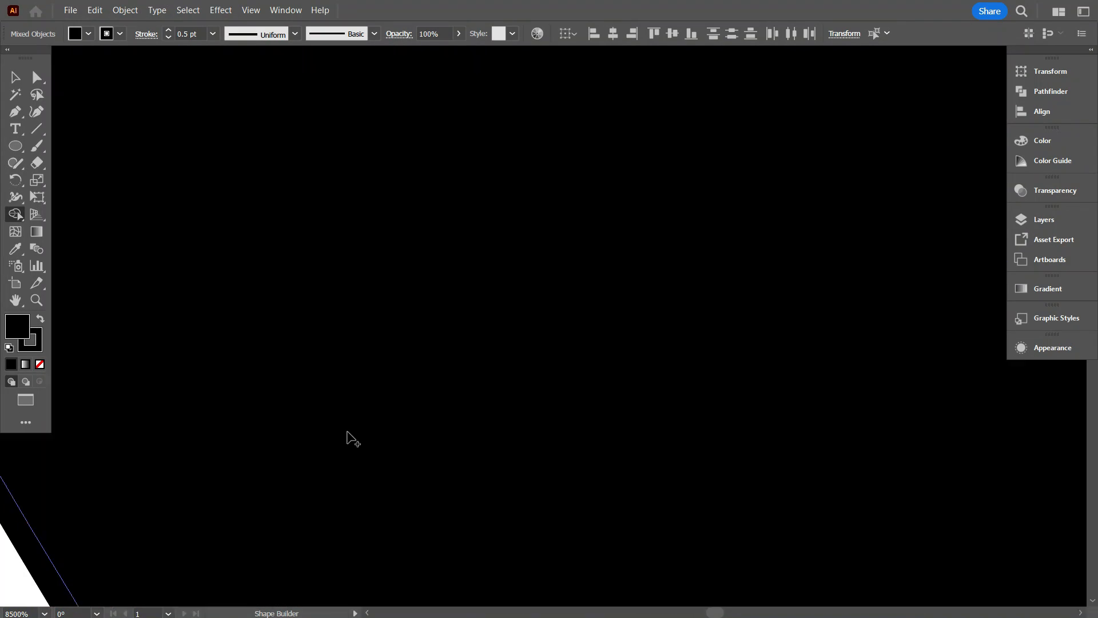
scroll(767, 417, "up", 5)
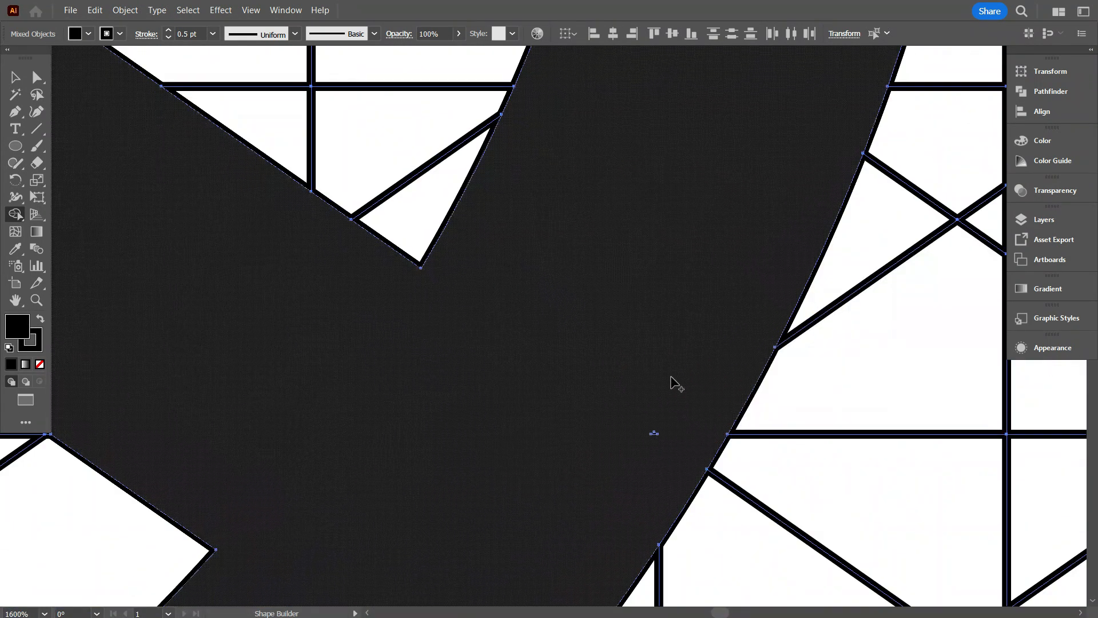
scroll(662, 422, "up", 5)
left_click_drag(669, 290, 656, 310)
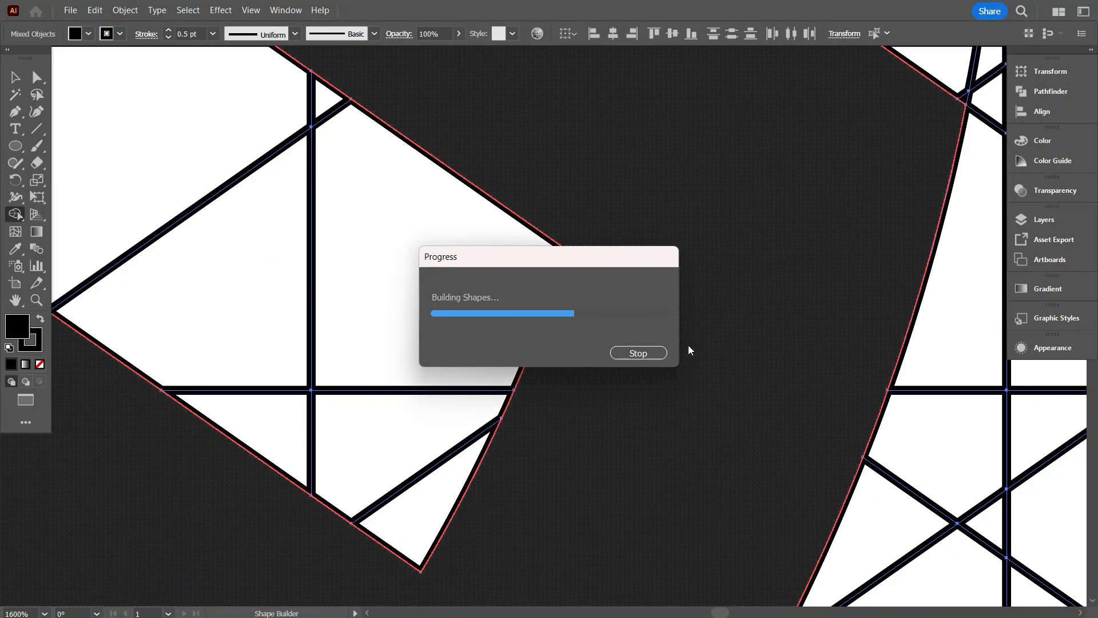
scroll(701, 361, "down", 4)
scroll(708, 365, "down", 3)
scroll(699, 315, "up", 6)
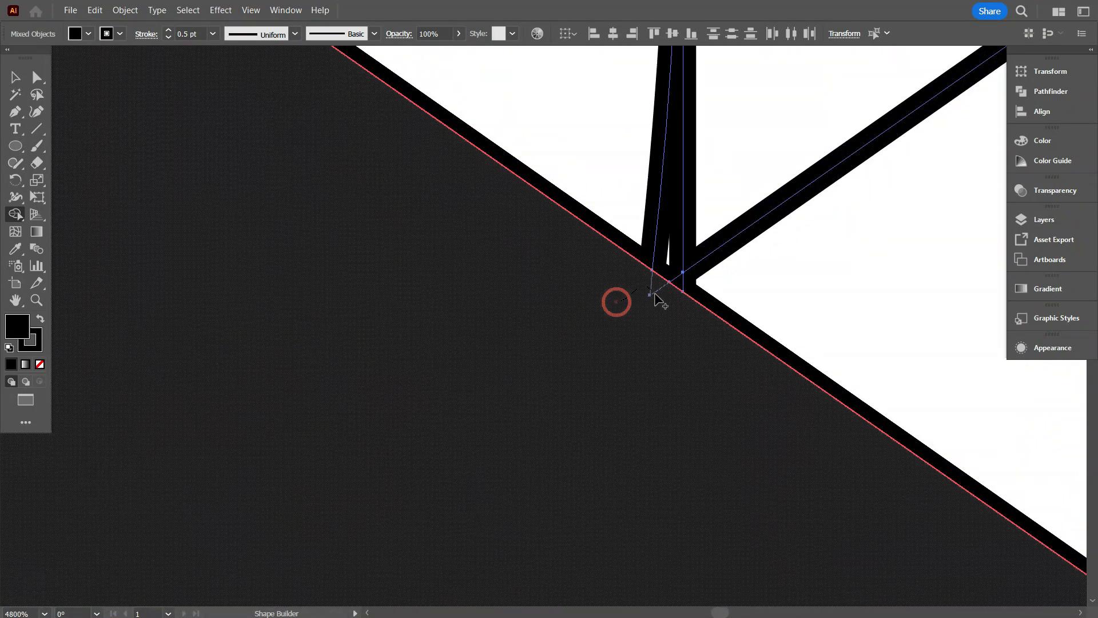
scroll(735, 400, "down", 6)
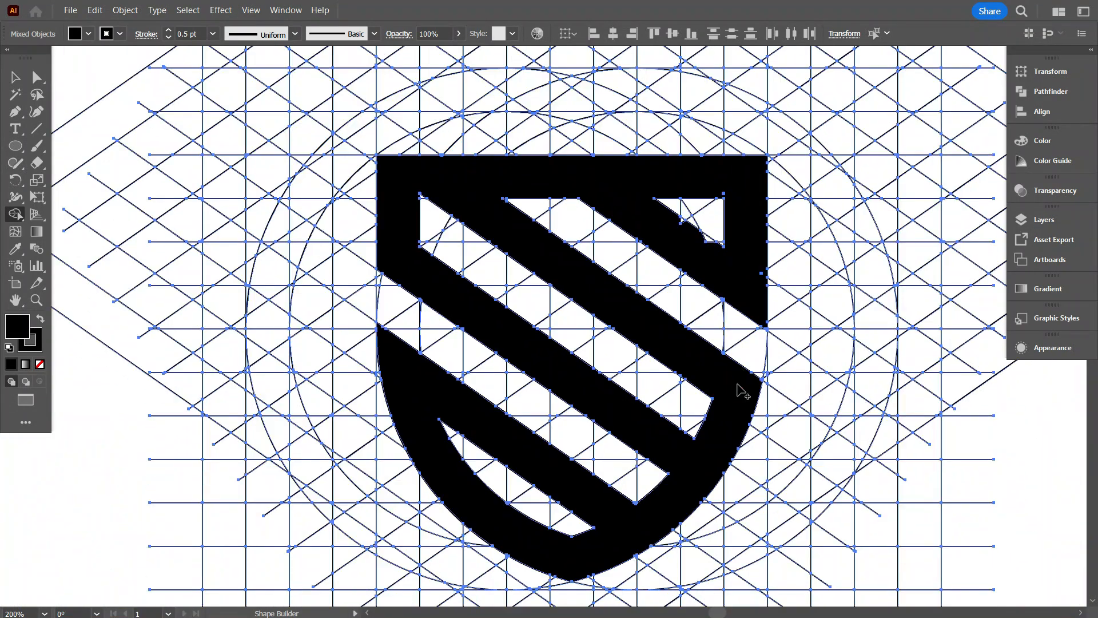
Reselect the whole artwork and merge the leftover triangles along the diagonal side of the shield's upper-right opening.
left_click(17, 79)
scroll(341, 311, "down", 2)
left_click(838, 429)
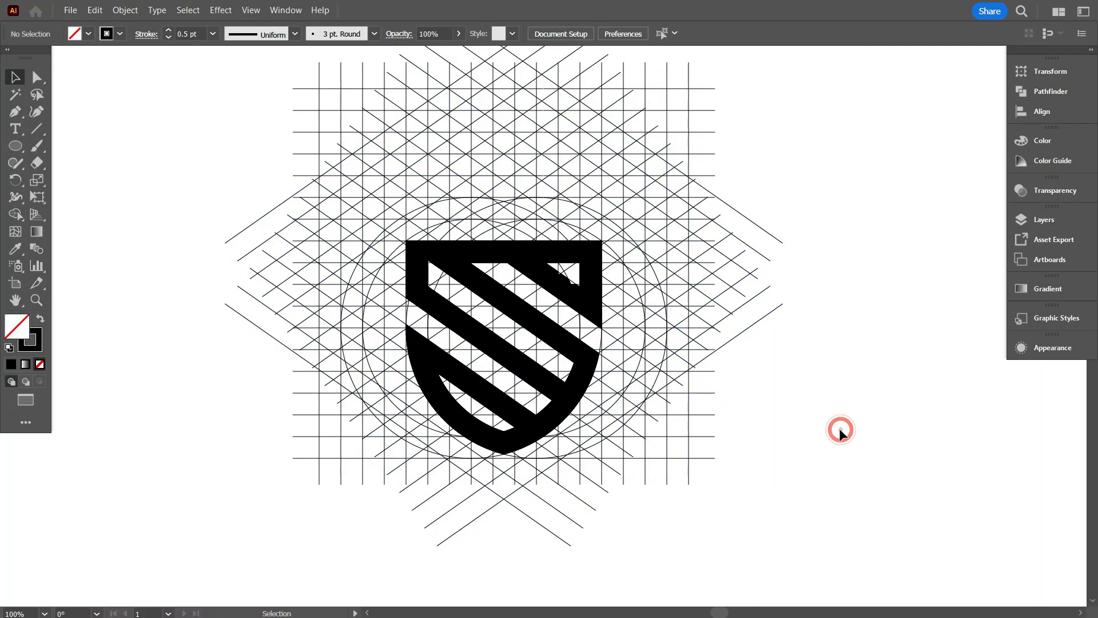
left_click_drag(838, 429, 226, 127)
scroll(527, 282, "up", 4)
left_click(15, 221)
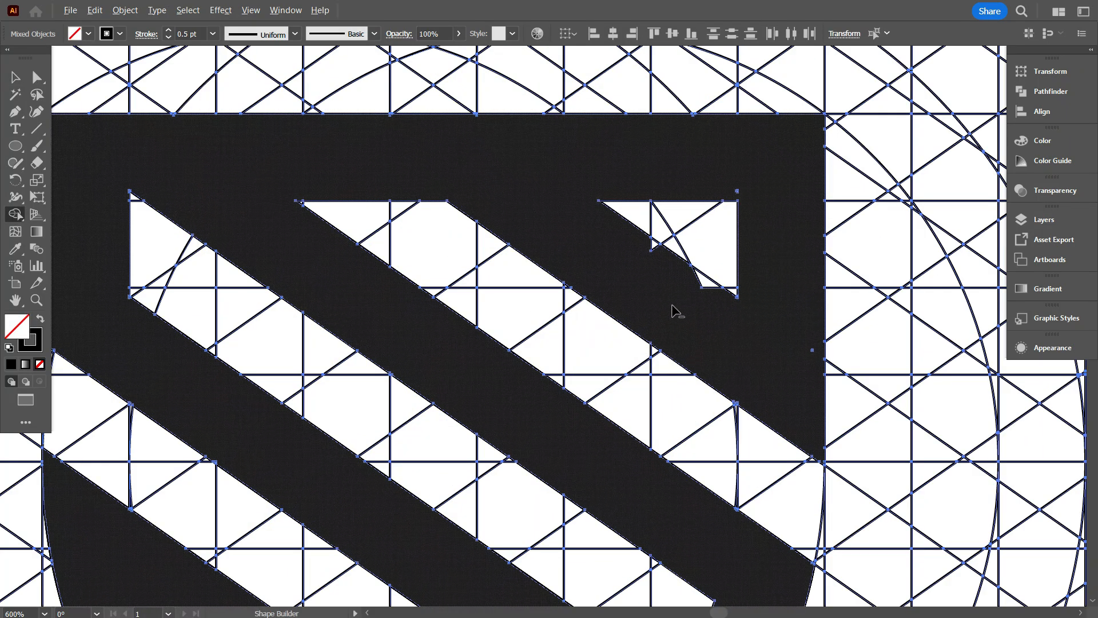
scroll(672, 309, "up", 2)
left_click(590, 179)
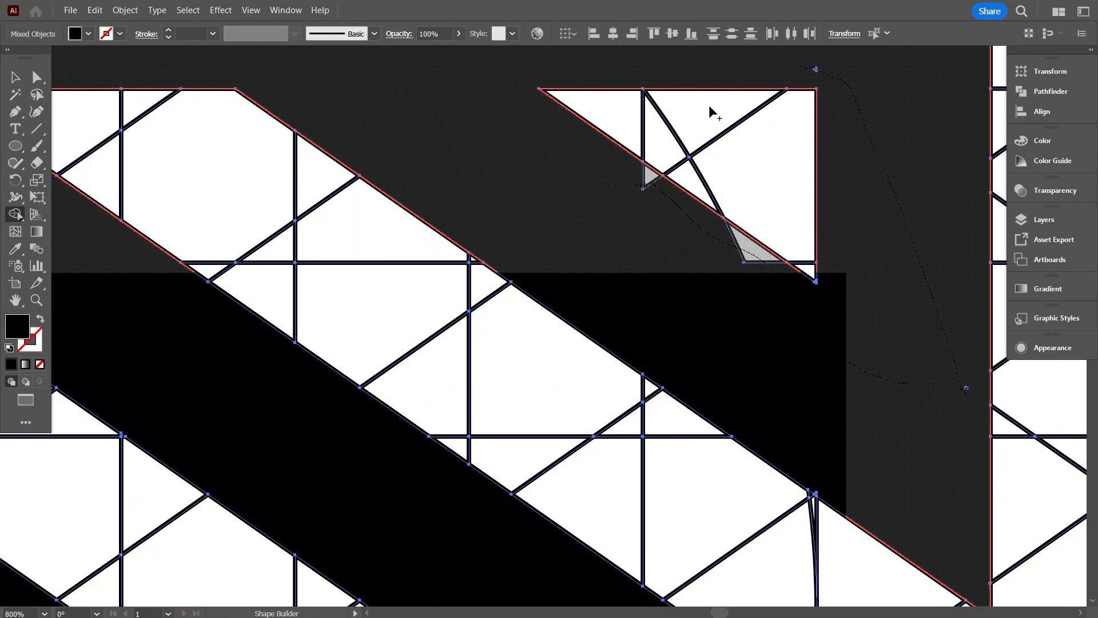
scroll(674, 360, "down", 5)
left_click(12, 71)
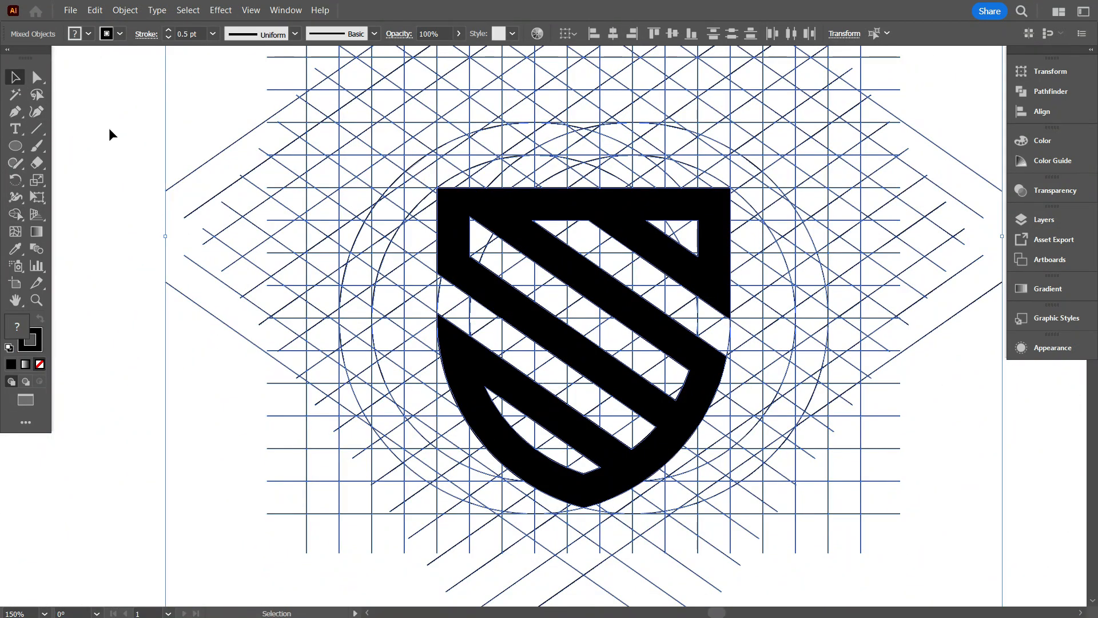
left_click(109, 129)
Select the whole artwork and merge the grid and circle cells one row above the shield into a horizontal bar.
scroll(246, 210, "up", 1)
left_click_drag(441, 214, 333, 230)
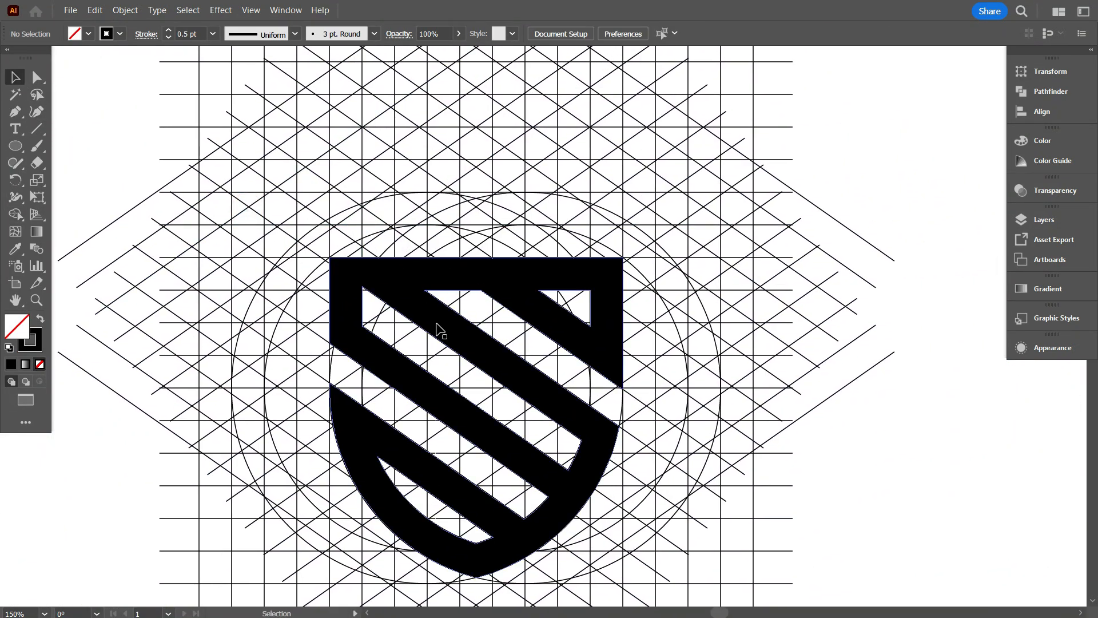
scroll(454, 299, "down", 1)
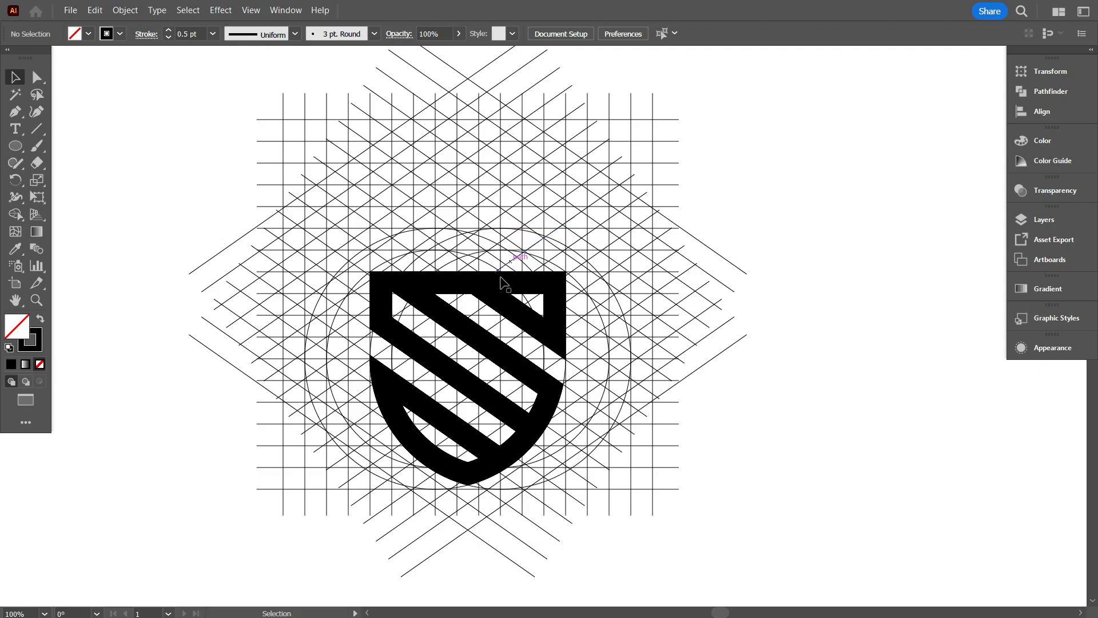
left_click_drag(803, 465, 811, 465)
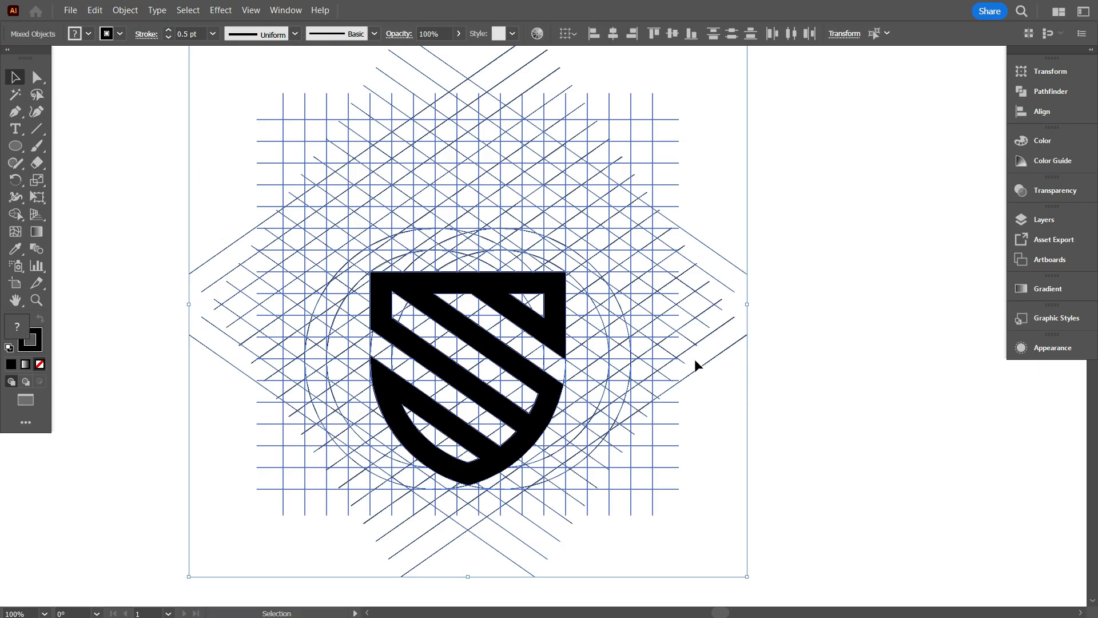
left_click(16, 217)
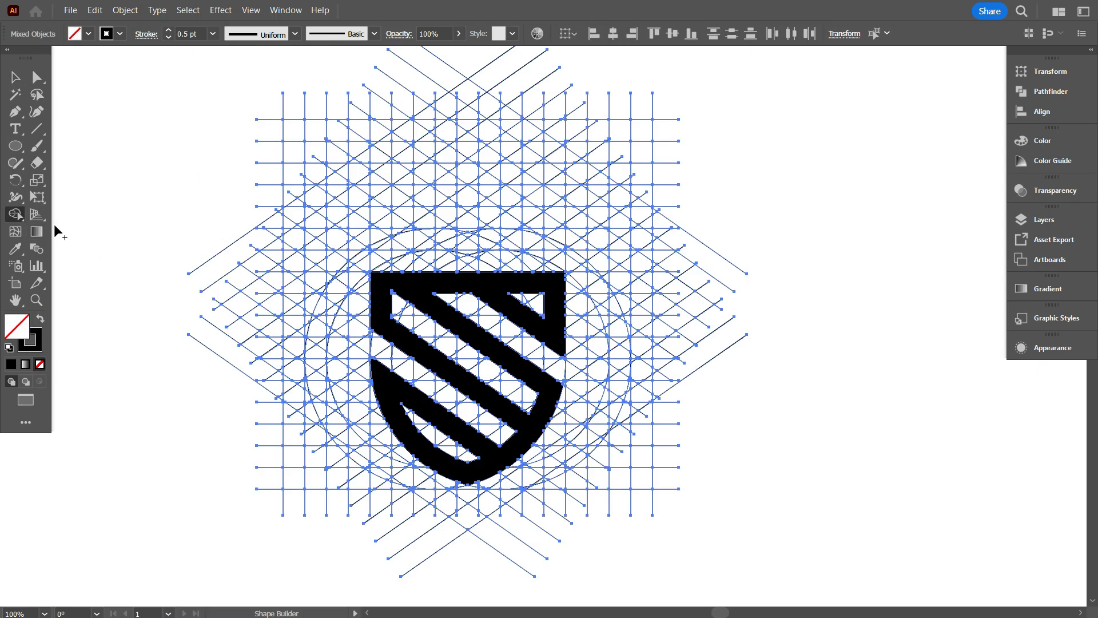
scroll(416, 271, "up", 2)
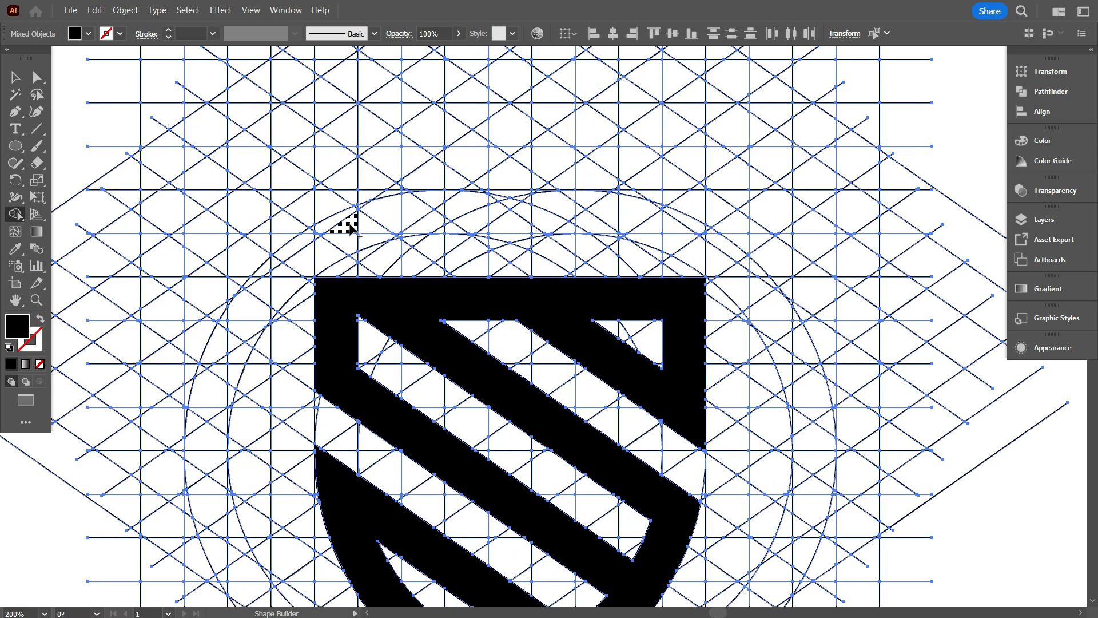
left_click_drag(383, 212, 613, 213)
left_click_drag(676, 229, 675, 228)
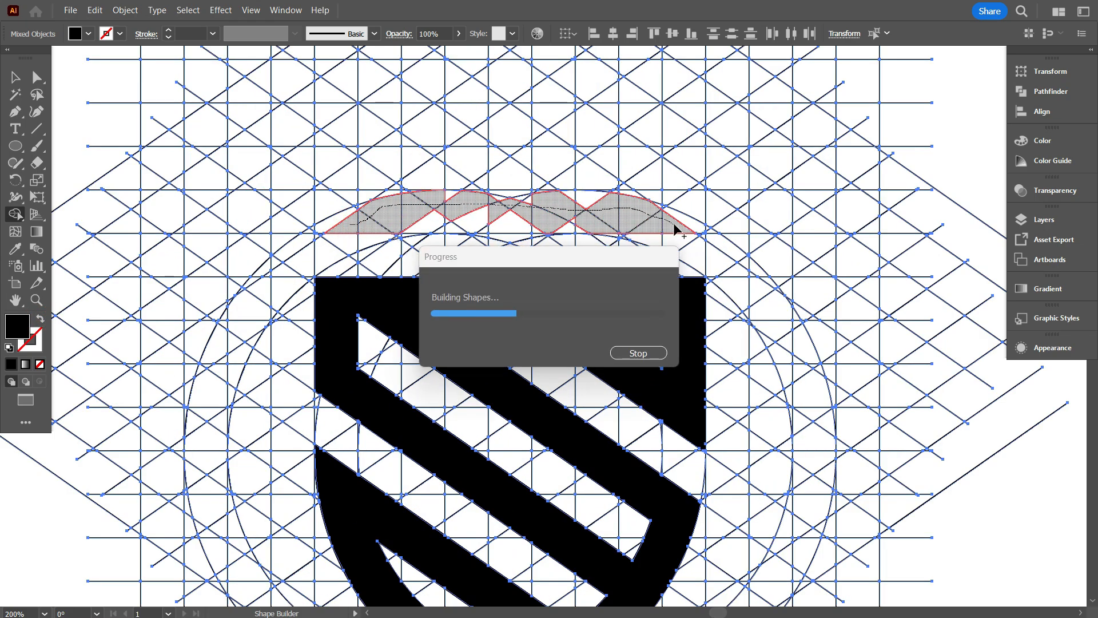
scroll(466, 217, "up", 1)
mouse_move(471, 215)
left_mouse_down()
mouse_move(296, 217)
mouse_move(698, 217)
left_mouse_up()
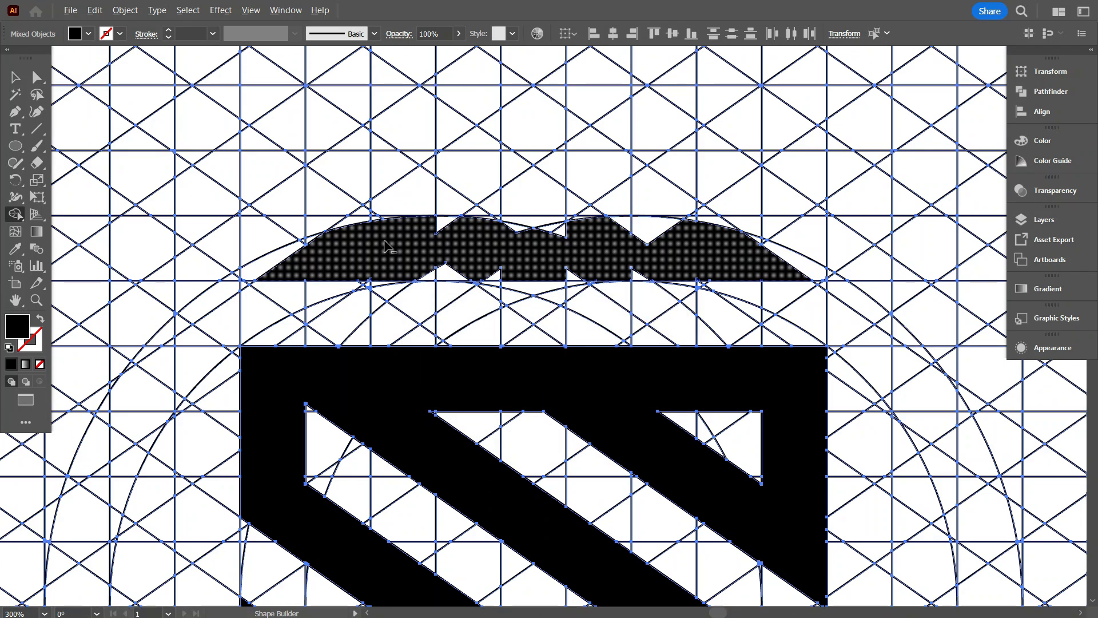
Merge the triangular notches along the upper and lower edges of the new bar above the shield.
scroll(385, 240, "up", 2)
left_click(402, 194)
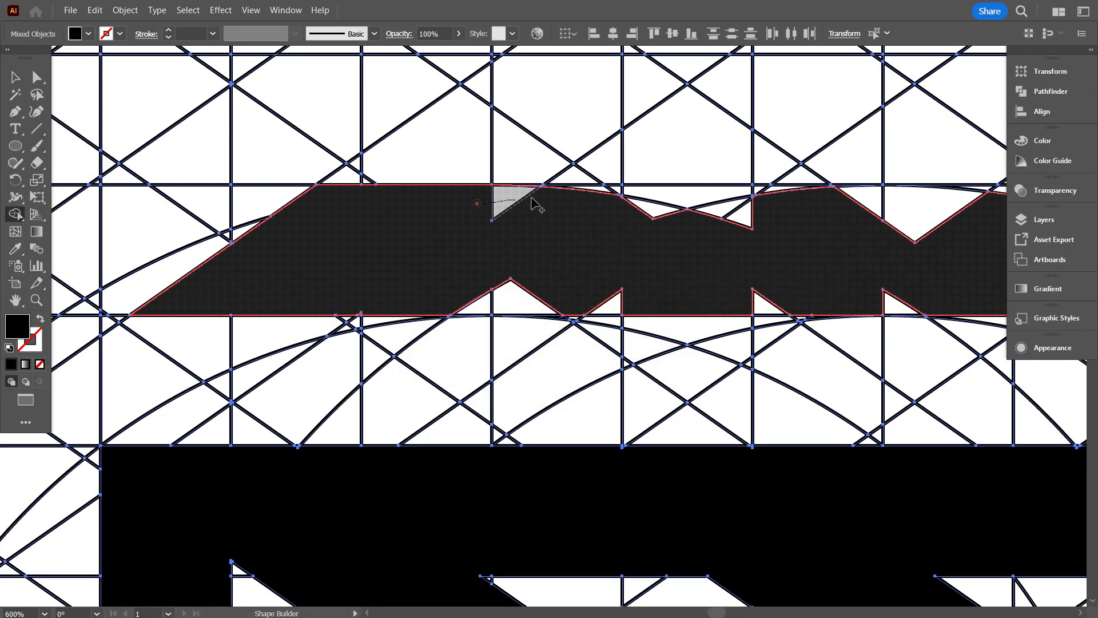
left_click(751, 197)
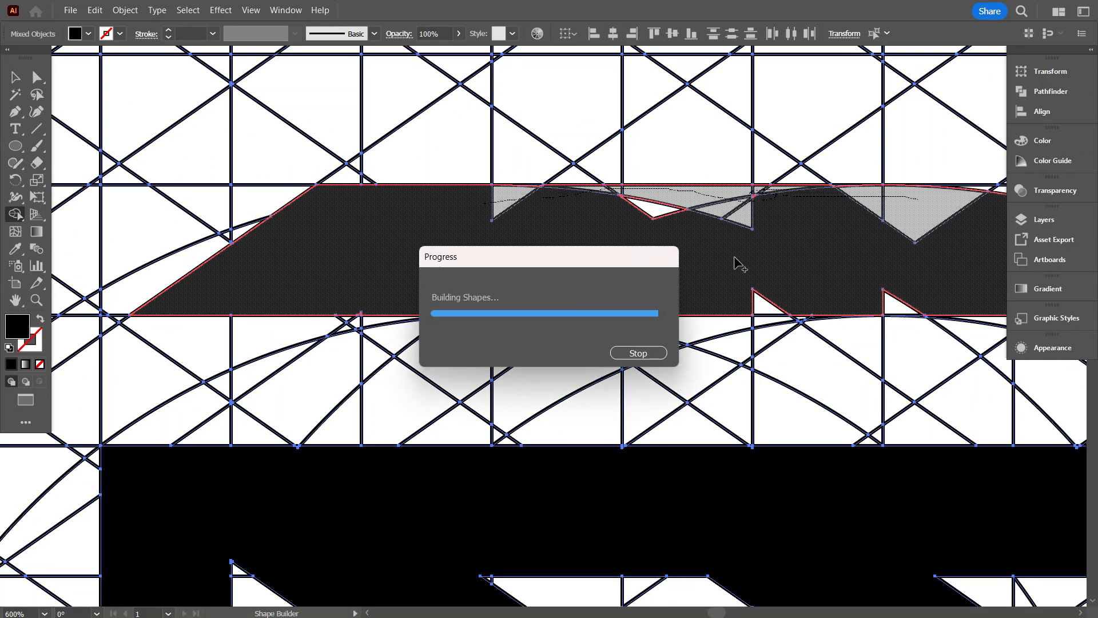
left_click_drag(768, 226, 695, 219)
left_click_drag(748, 301, 893, 305)
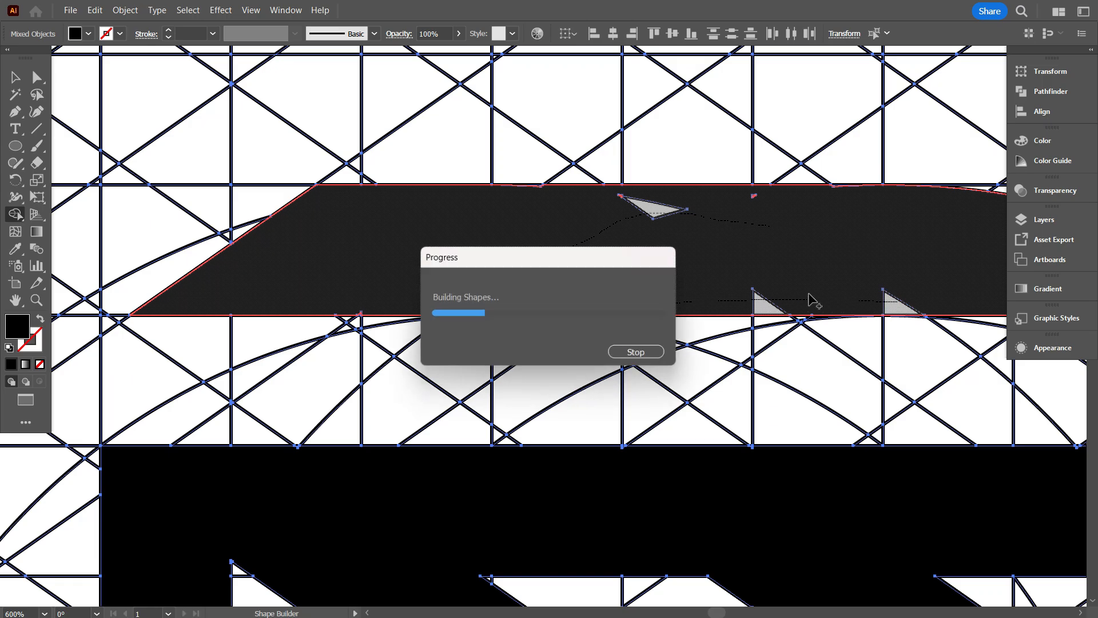
Merge the curved leftover cells at the bar's upper-right corner so its end follows the diagonal line.
scroll(188, 259, "down", 2)
scroll(683, 261, "up", 3)
left_click_drag(590, 241, 533, 193)
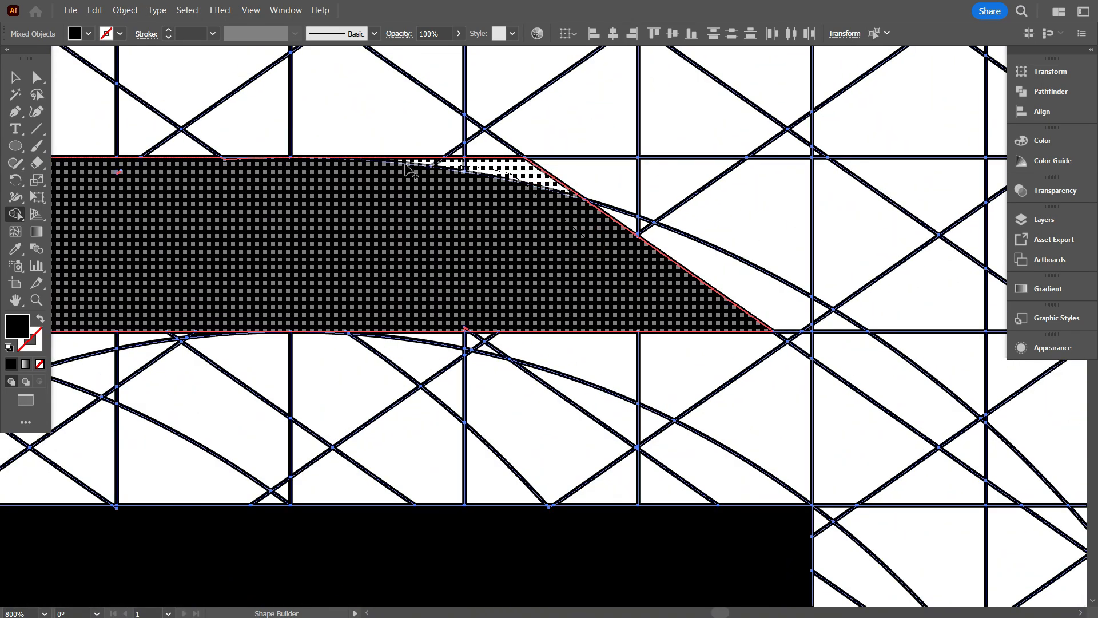
left_click_drag(406, 168, 403, 167)
Merge the remaining thin slivers along the bar's top edge and underside.
scroll(352, 207, "up", 4)
scroll(591, 296, "down", 5)
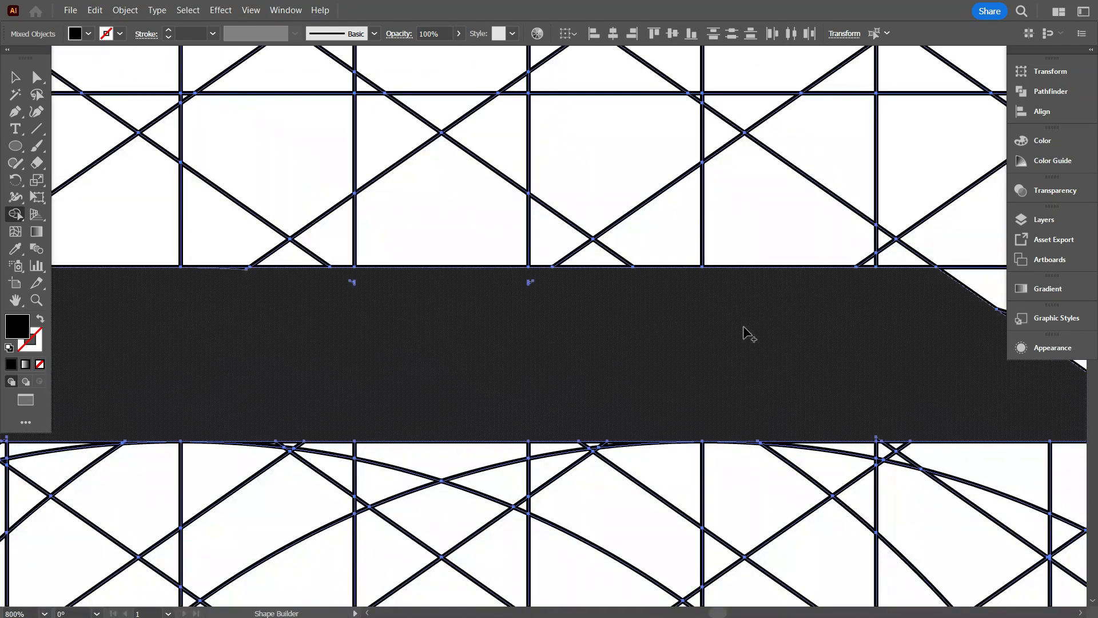
scroll(438, 326, "up", 4)
left_click_drag(379, 260, 423, 251)
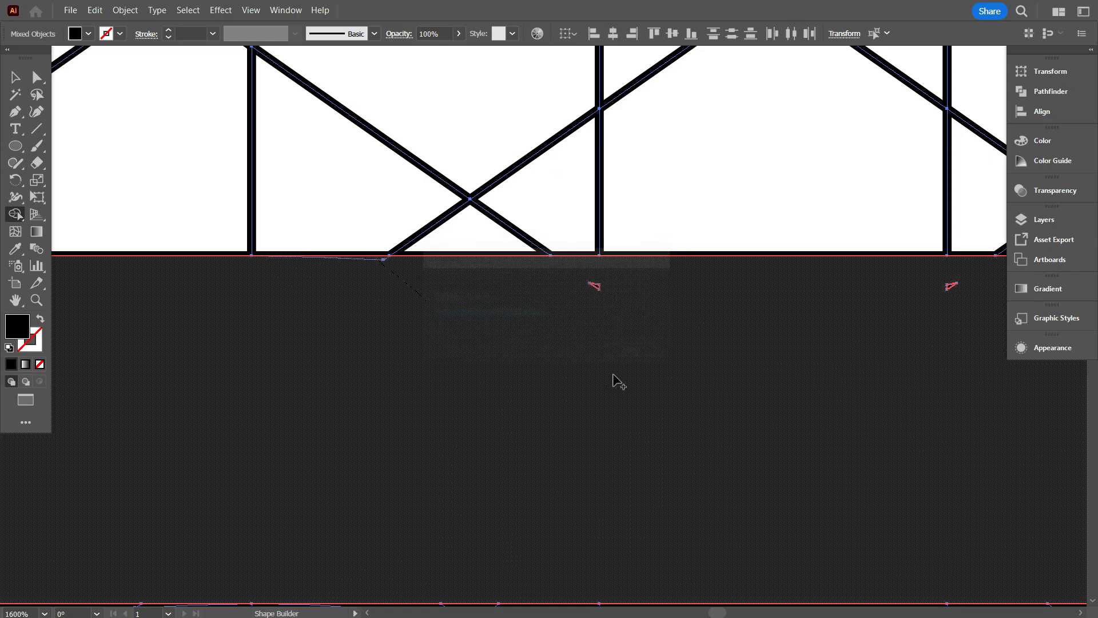
scroll(629, 376, "down", 2)
scroll(606, 372, "down", 3)
scroll(325, 346, "up", 2)
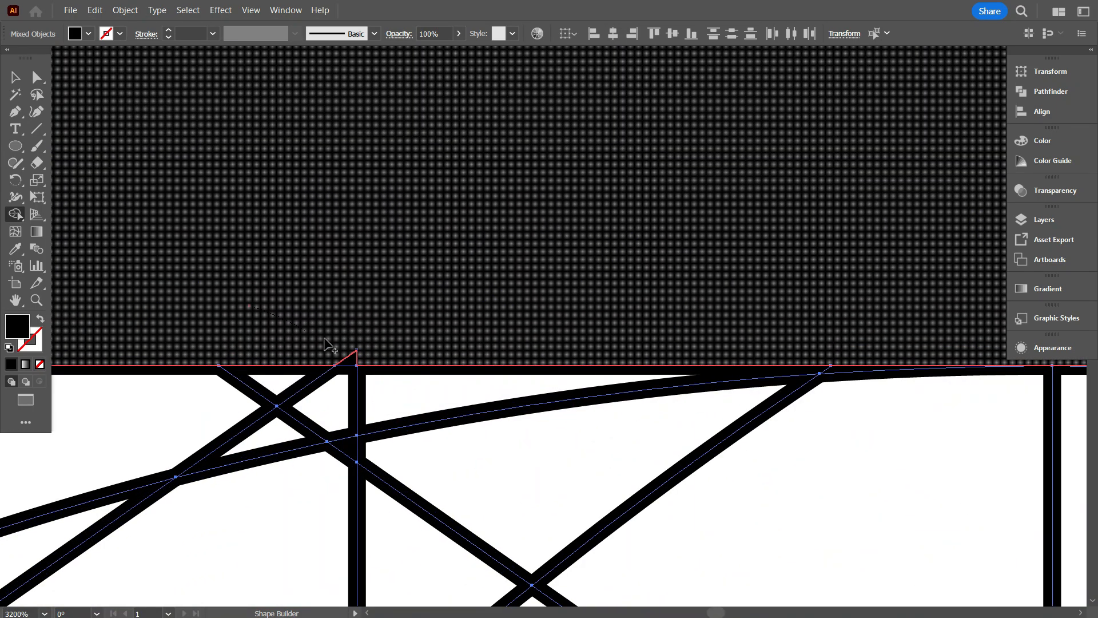
scroll(315, 323, "down", 4)
scroll(595, 295, "down", 4)
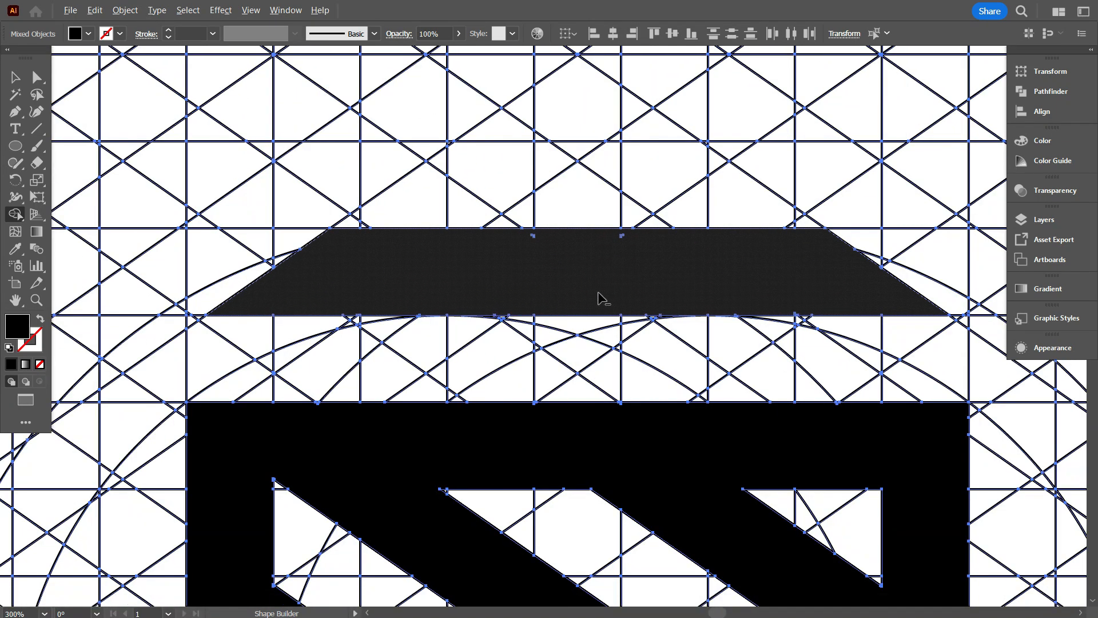
Merge the centre column of cells above the bar into a vertical stem with a flared cap, including the small gaps between them.
left_click_drag(590, 243, 584, 311)
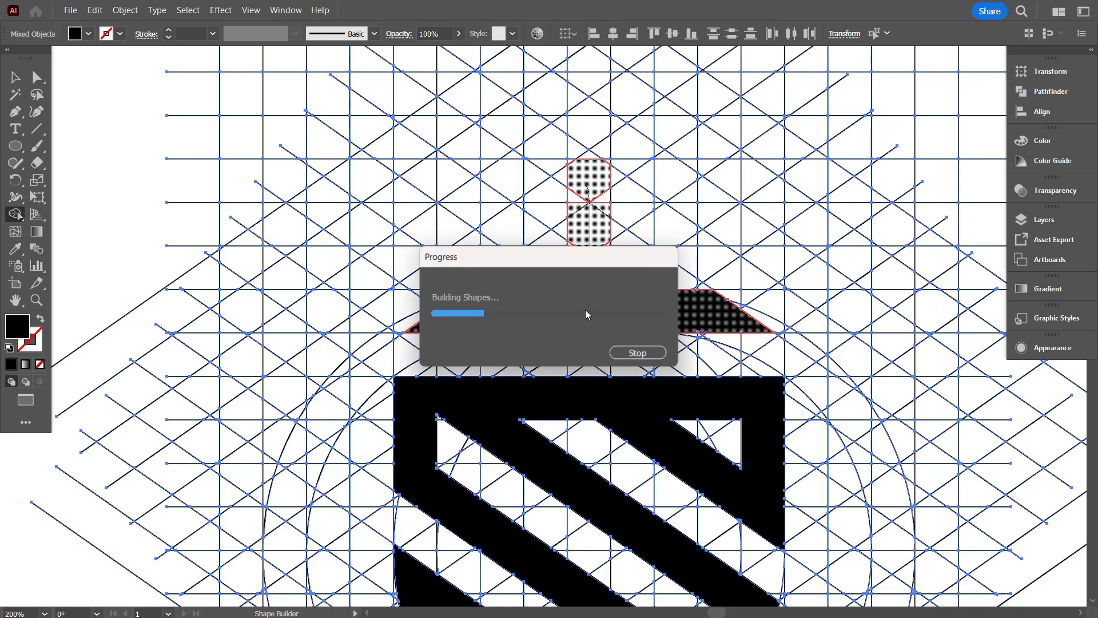
left_click(626, 170)
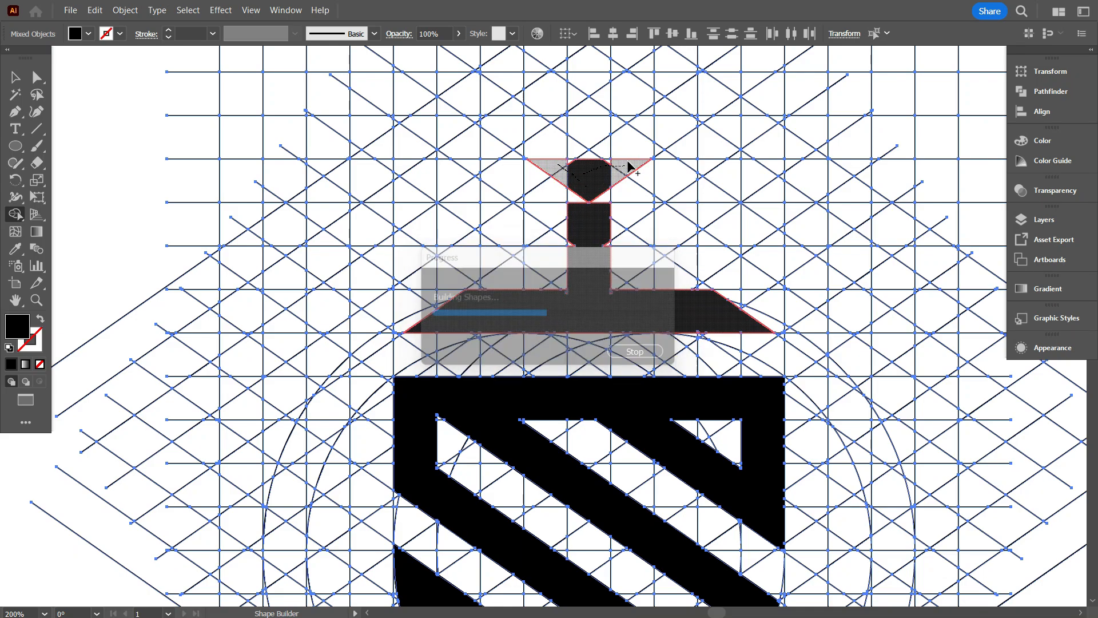
scroll(623, 181, "up", 5)
left_click_drag(298, 395, 512, 387)
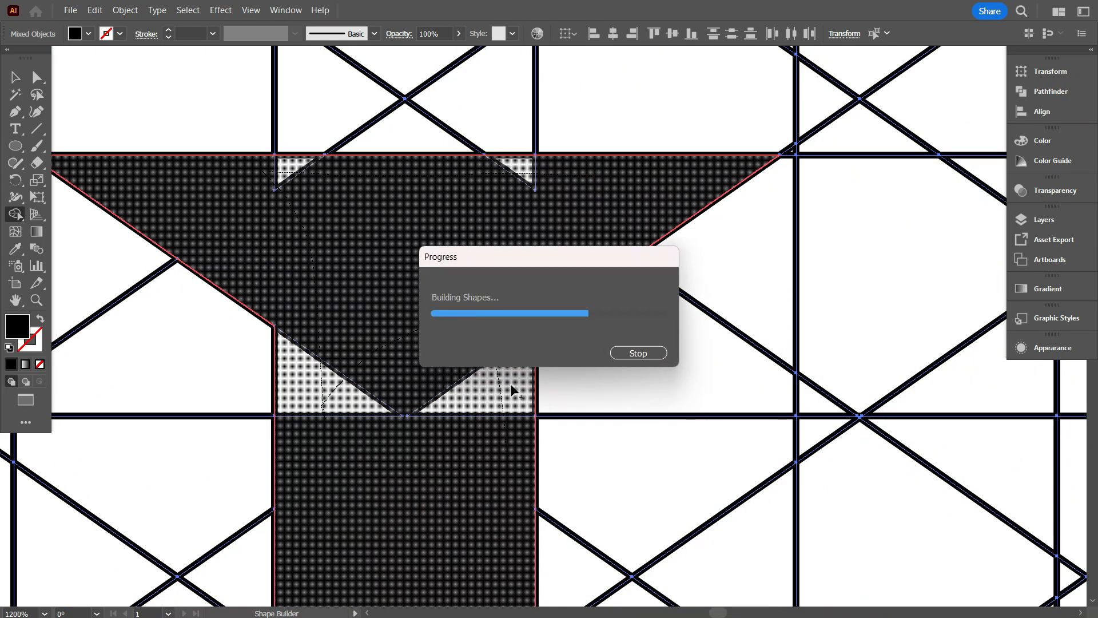
Merge the small leftover corners on both sides of the stem and deselect the artwork.
scroll(513, 348, "down", 4)
left_click_drag(523, 338, 532, 337)
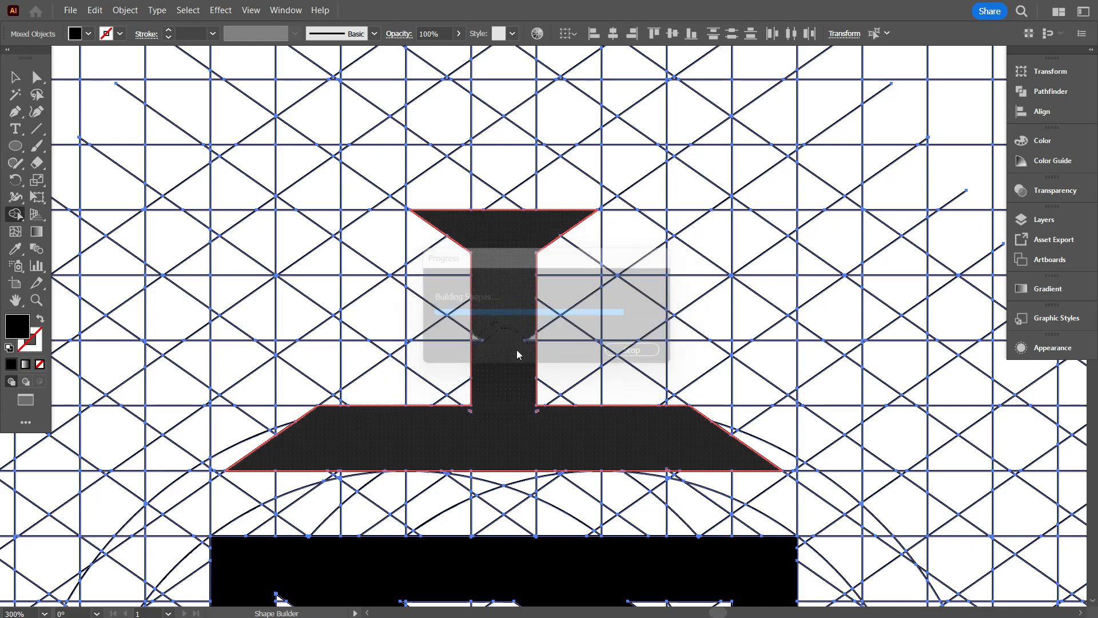
scroll(517, 351, "down", 3)
scroll(677, 393, "down", 1)
left_click(15, 77)
left_click(94, 136)
scroll(536, 291, "down", 1)
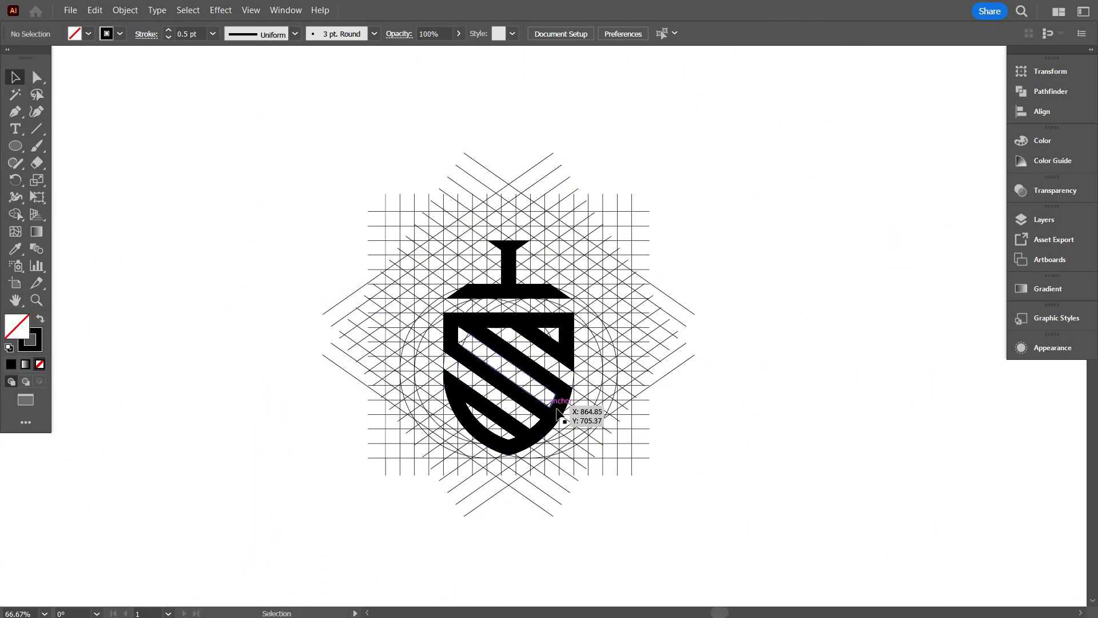
Select all the artwork and merge the tiny leftover sliver at the stripe's edge into the shield with Shape Builder.
key("ctrl+a")
scroll(519, 441, "up", 5)
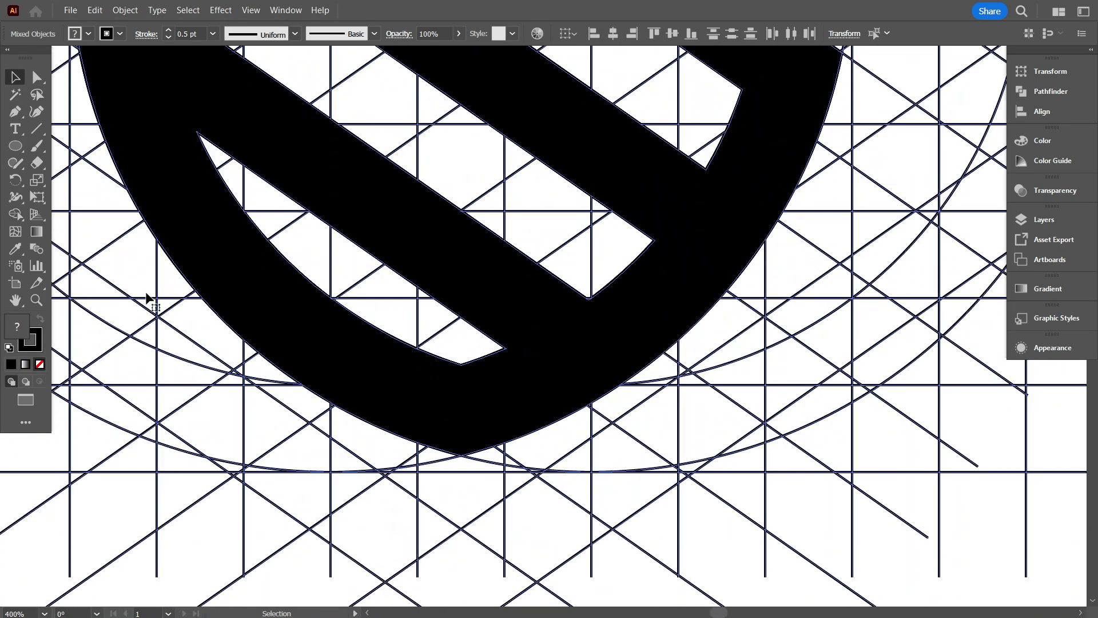
scroll(343, 403, "up", 4)
scroll(425, 401, "down", 2)
scroll(698, 301, "up", 3)
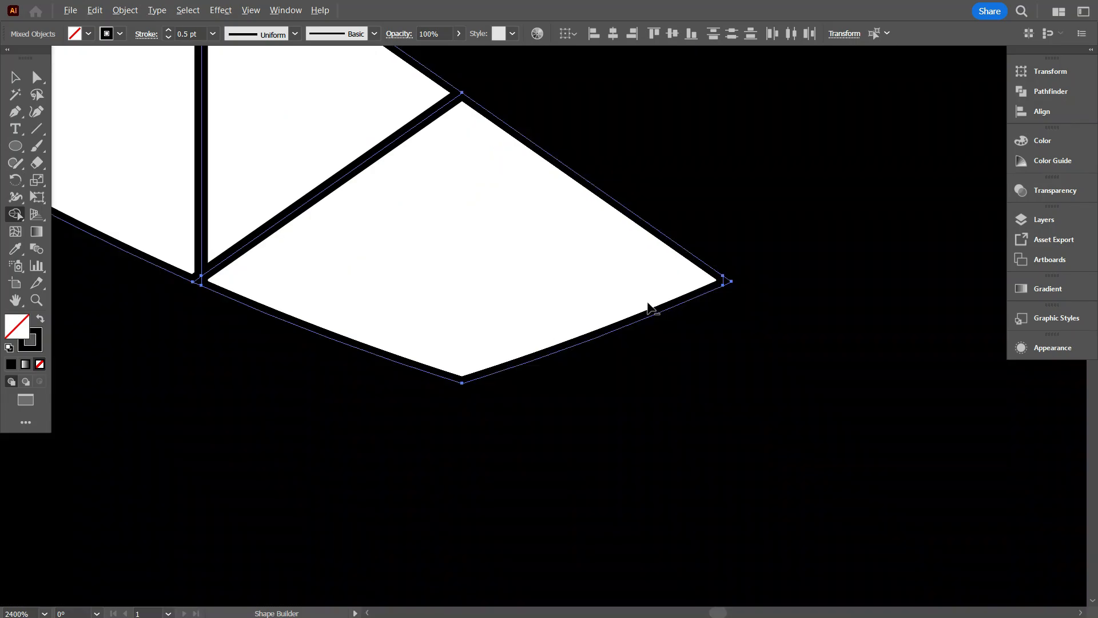
scroll(648, 315, "down", 3)
scroll(649, 378, "down", 1)
scroll(632, 382, "up", 10)
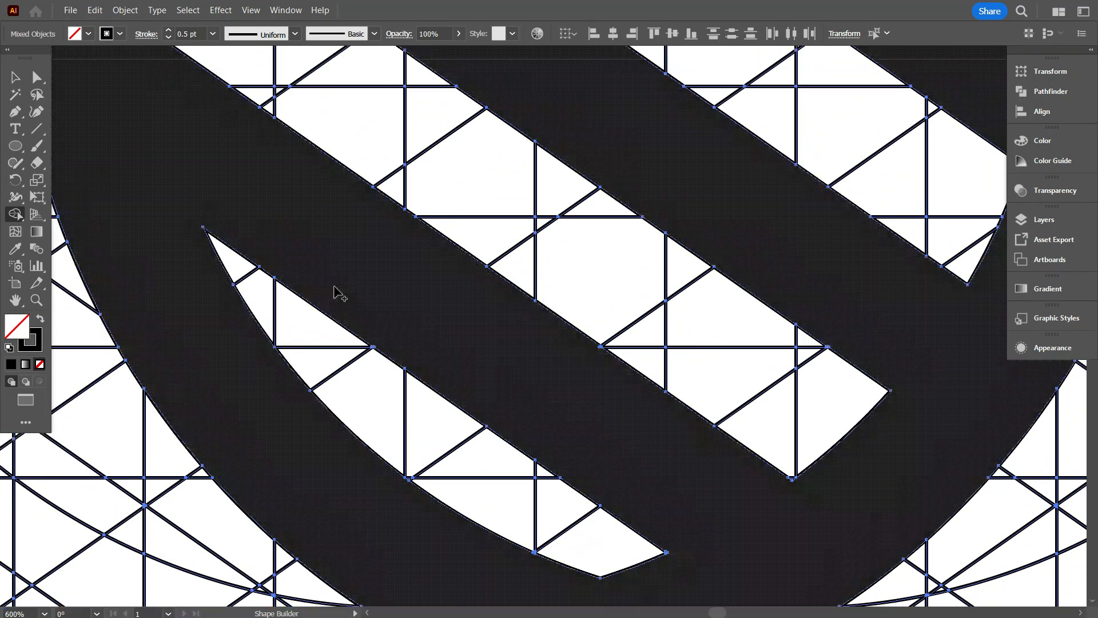
scroll(366, 333, "down", 1)
scroll(447, 328, "up", 3)
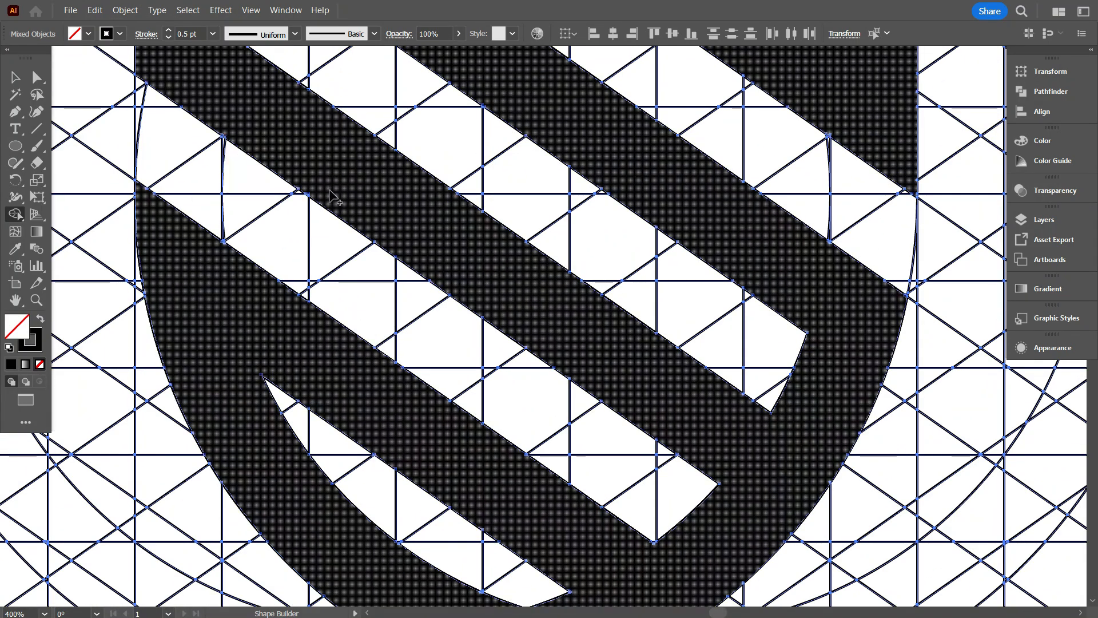
scroll(510, 249, "up", 2)
scroll(883, 294, "up", 6)
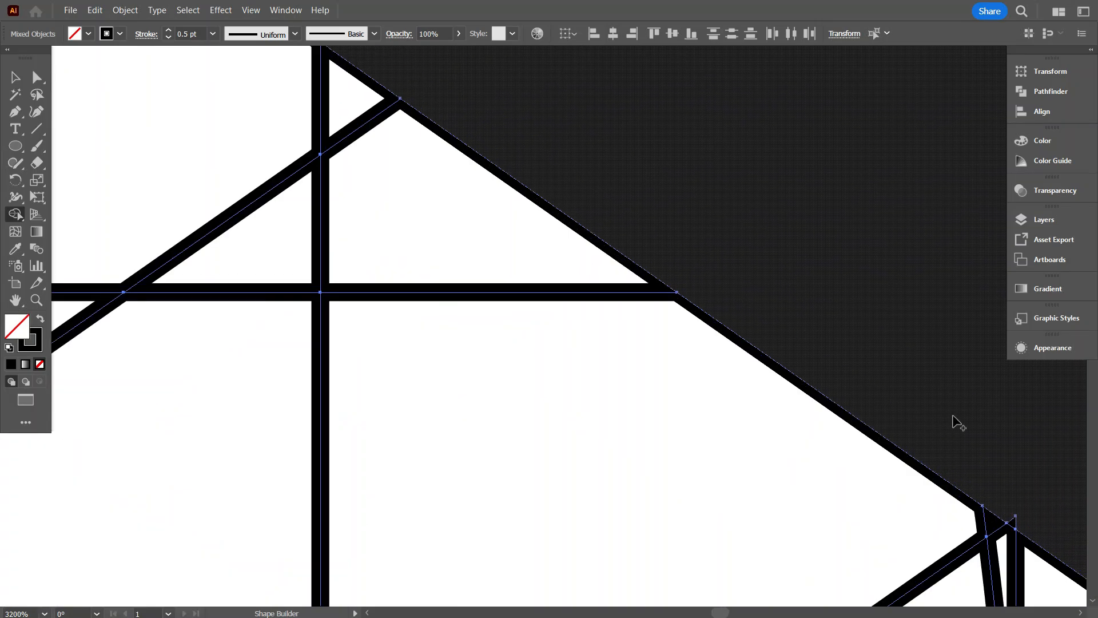
left_click(1014, 521)
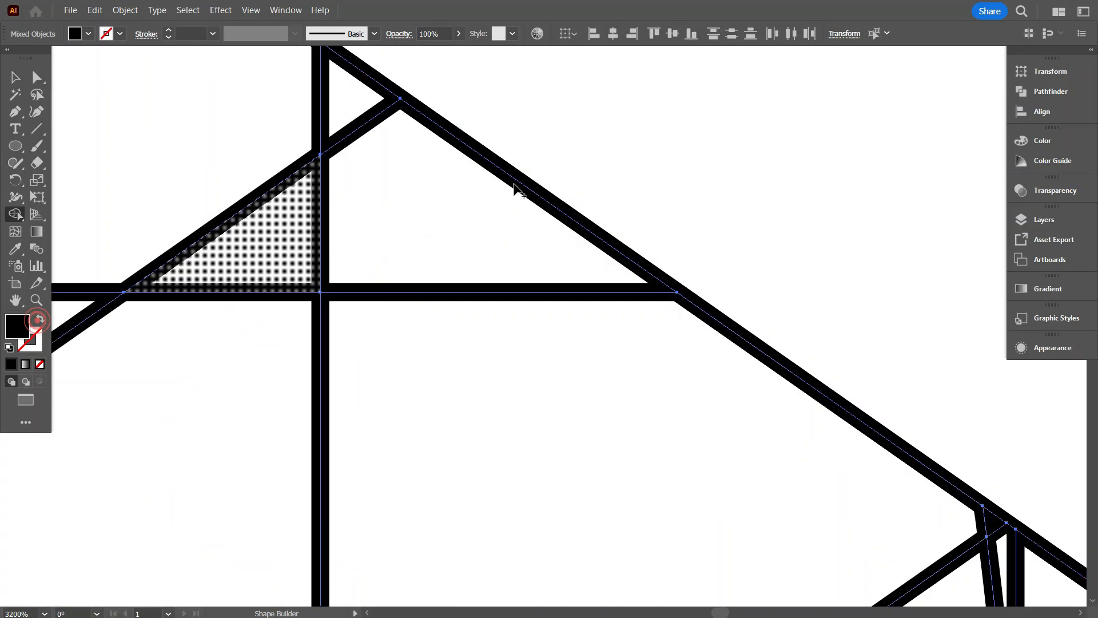
Fill the merged shield shape with black and no stroke, covering its upper-right stripes.
scroll(599, 255, "down", 4)
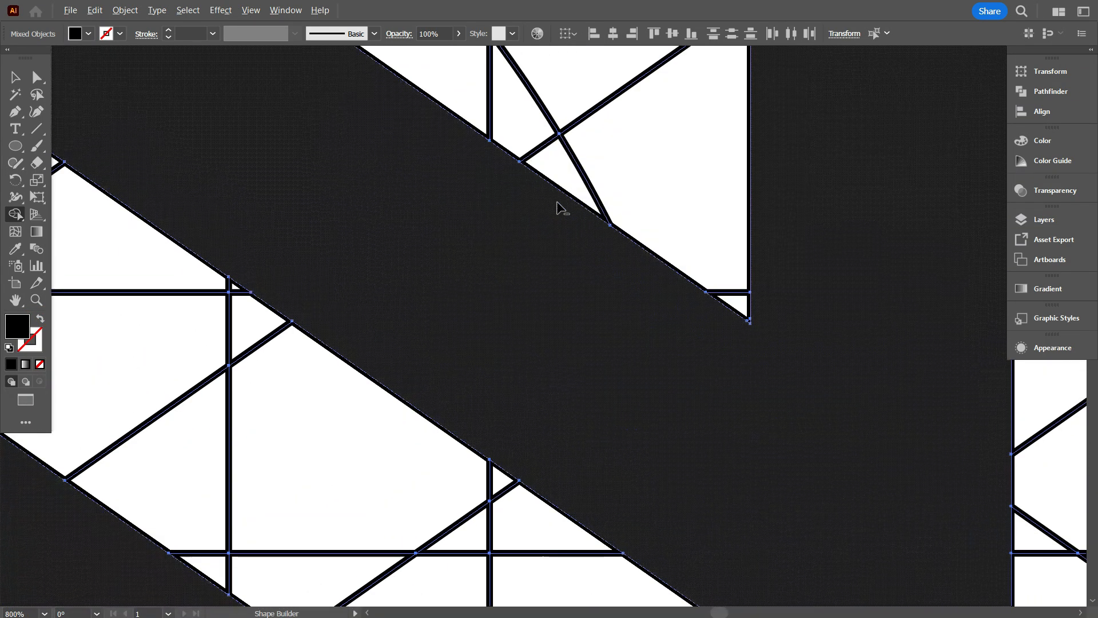
scroll(563, 210, "down", 1)
scroll(575, 215, "up", 1)
left_click_drag(576, 216, 812, 360)
scroll(688, 135, "up", 3)
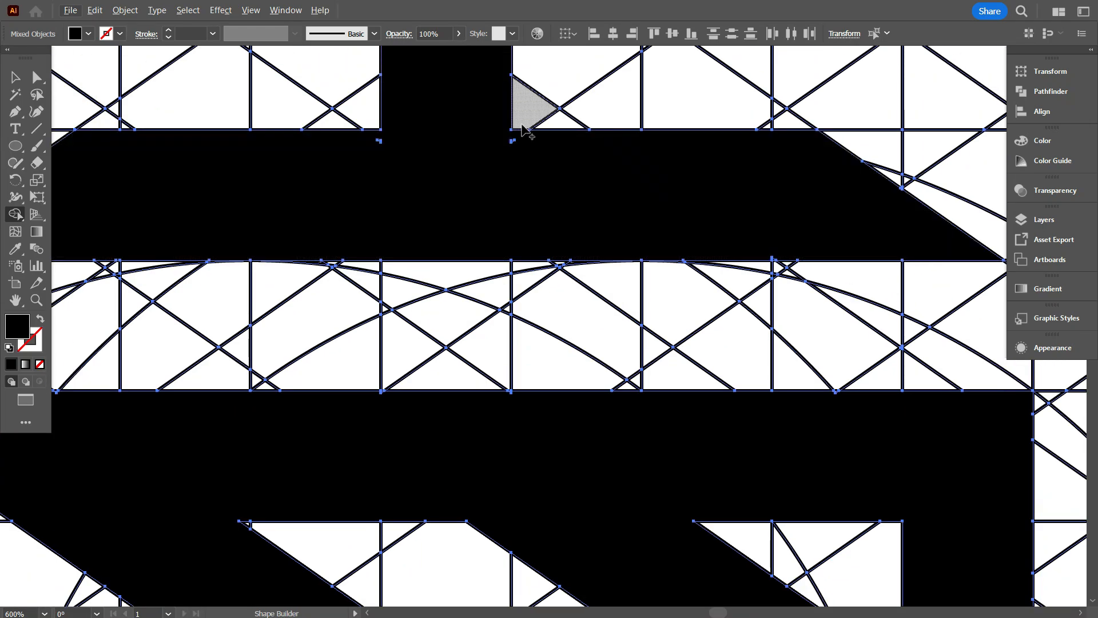
Merge the small leftover fragments on both sides where the stem meets the trapezoid bar.
scroll(521, 124, "up", 4)
mouse_move(491, 183)
left_mouse_down()
mouse_move(501, 222)
mouse_move(691, 225)
left_mouse_up()
scroll(693, 218, "down", 2)
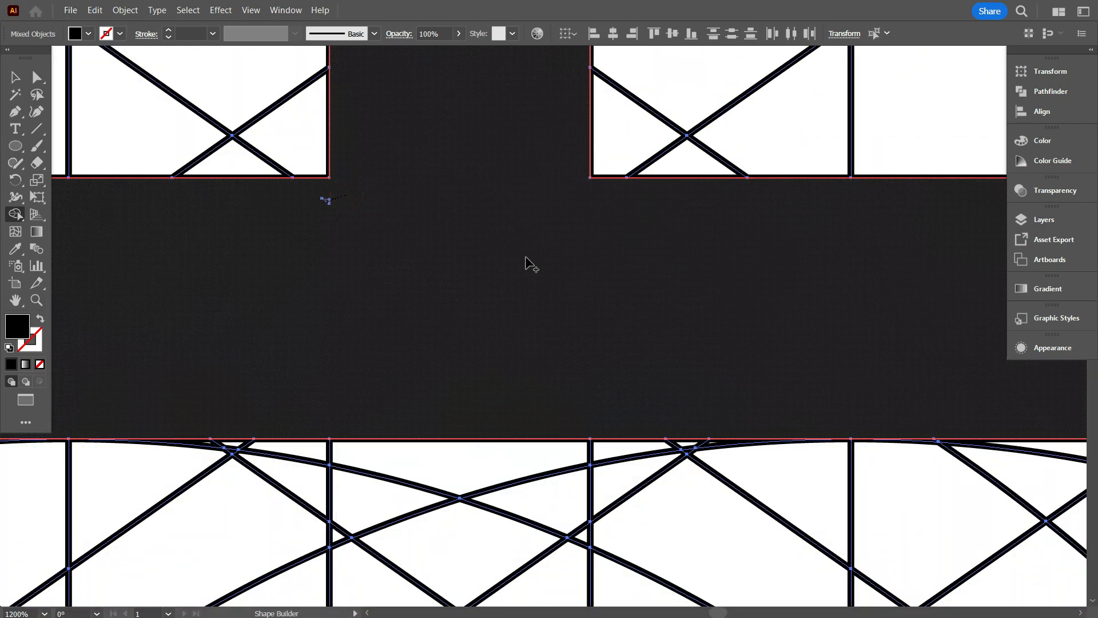
scroll(544, 268, "down", 1)
left_click_drag(380, 258, 696, 280)
scroll(723, 200, "up", 5)
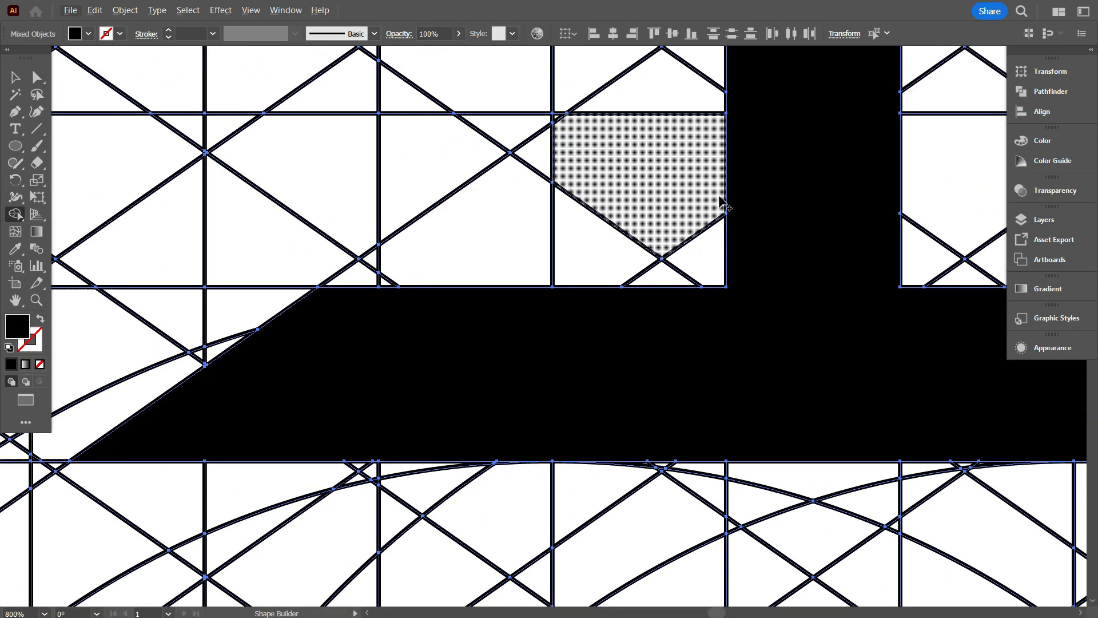
Examine the bar, the shield's stripes and its curved outer edges for remaining unmerged fragments.
scroll(761, 167, "down", 2)
scroll(760, 336, "down", 5)
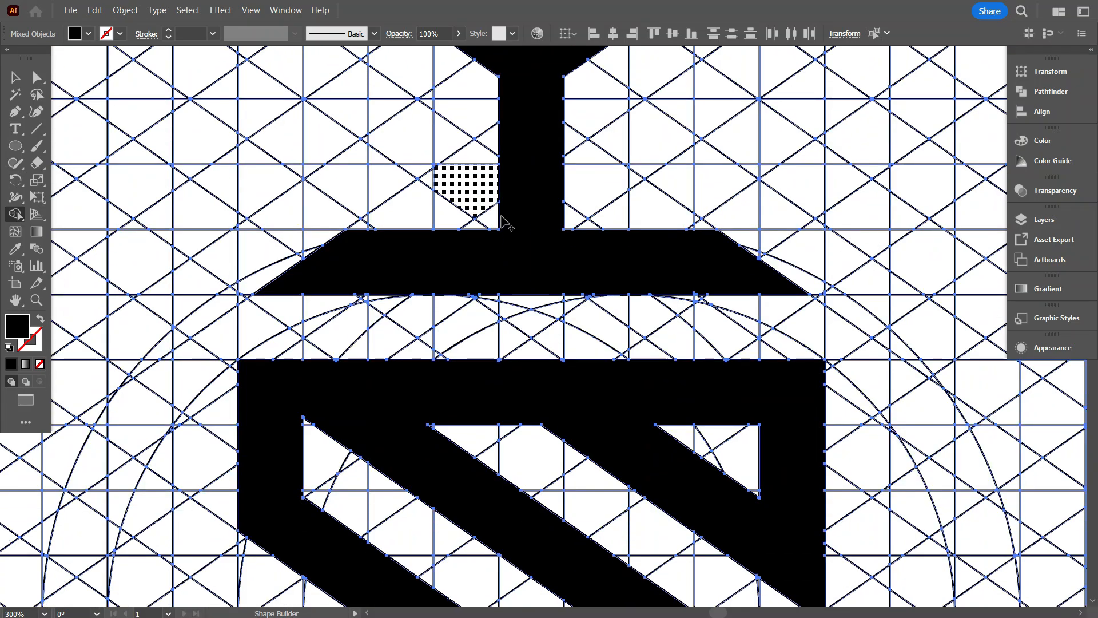
scroll(772, 246, "up", 1)
scroll(837, 427, "down", 3)
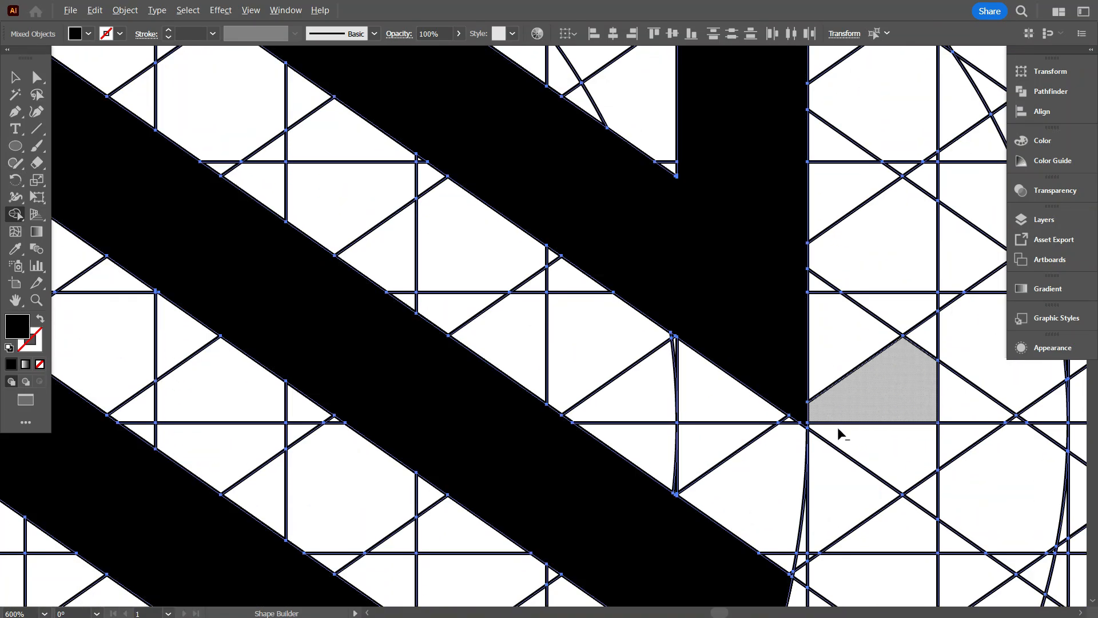
scroll(790, 319, "up", 2)
scroll(766, 271, "down", 2)
scroll(701, 304, "down", 3)
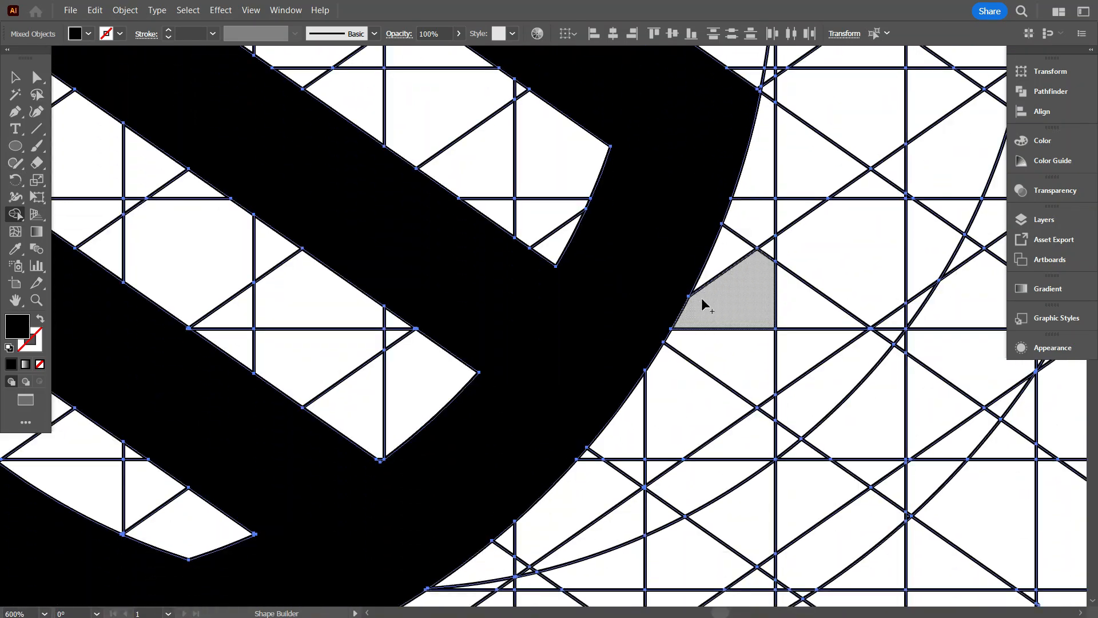
left_click_drag(561, 299, 816, 217)
left_click_drag(472, 448, 783, 556)
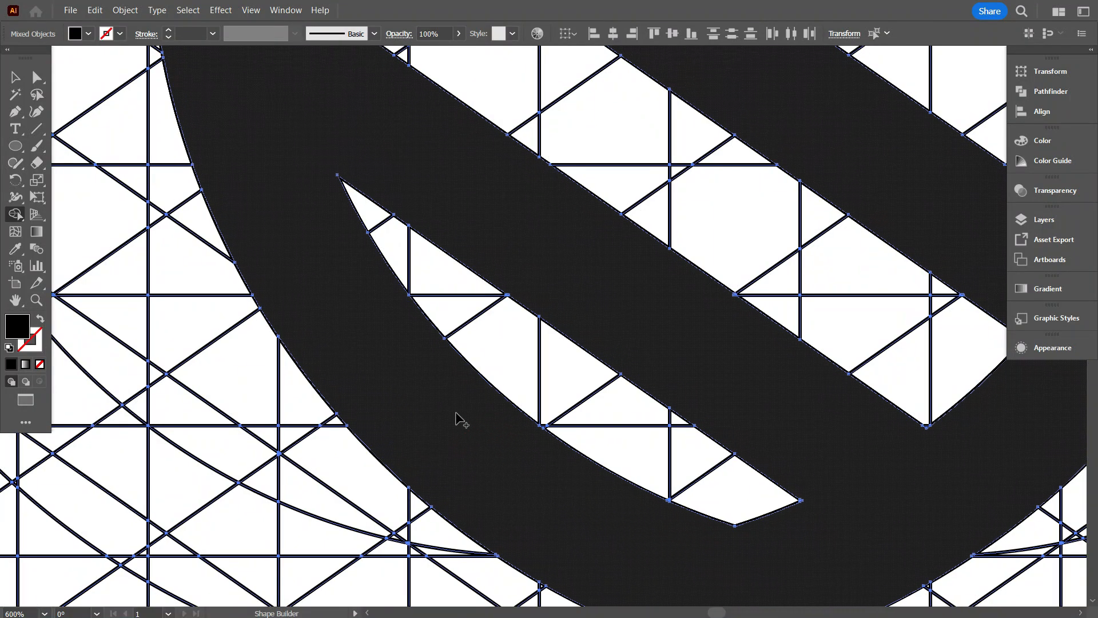
left_click_drag(318, 275, 411, 485)
left_click_drag(299, 177, 267, 359)
scroll(470, 316, "up", 4)
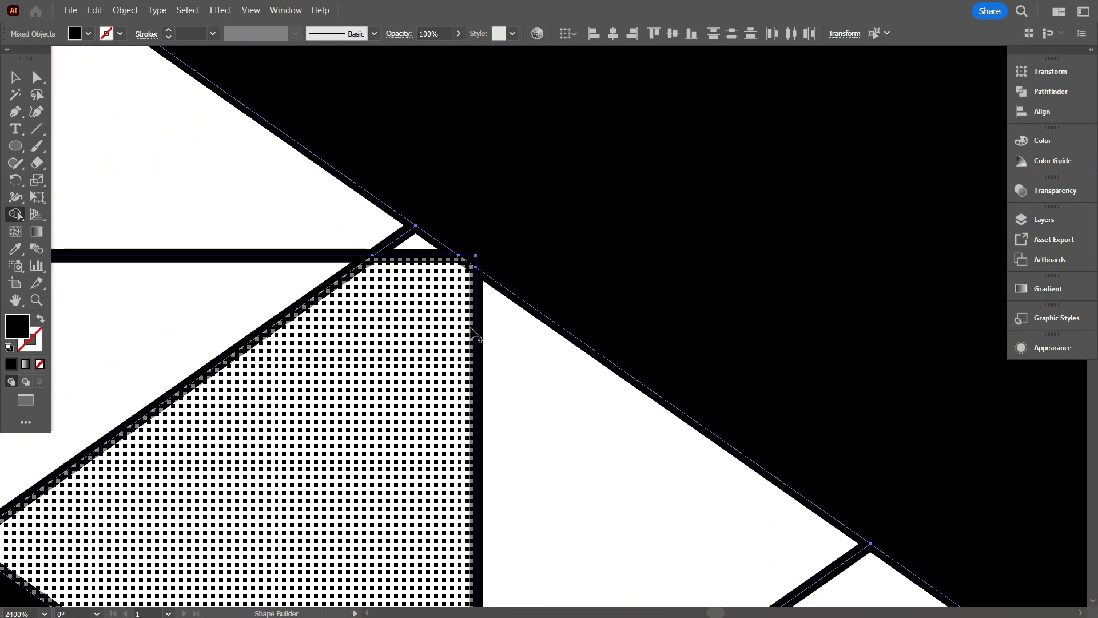
Merge the tiny leftover corner along the shield's inner stripe edge and deselect the artwork.
left_click_drag(461, 221, 473, 260)
scroll(410, 298, "up", 4)
scroll(400, 302, "down", 4)
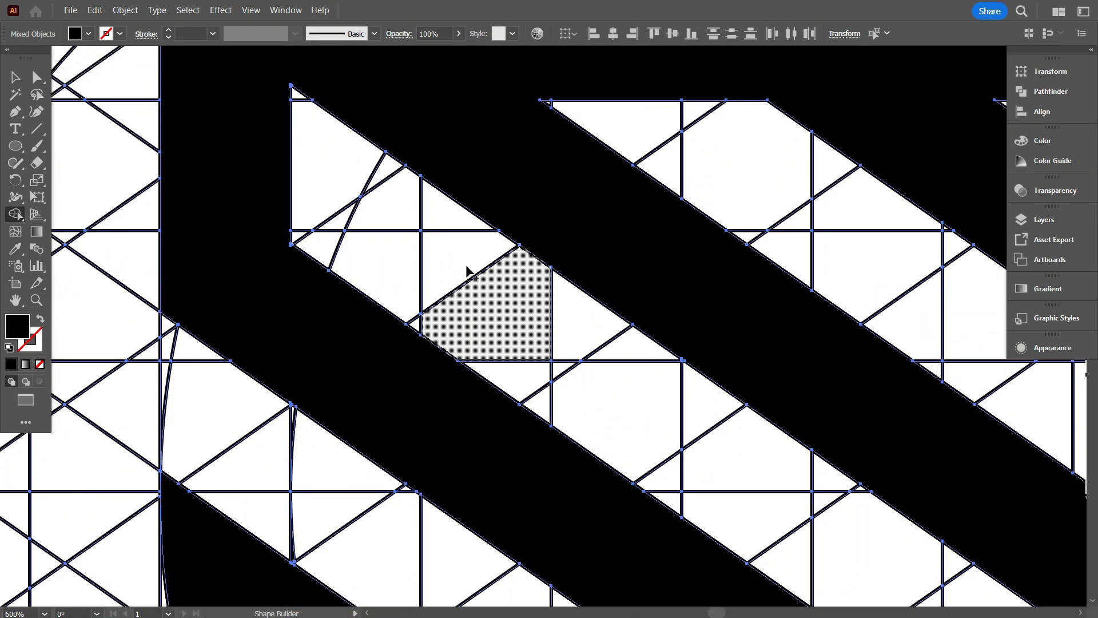
scroll(466, 269, "up", 2)
scroll(294, 173, "up", 4)
scroll(294, 176, "down", 7)
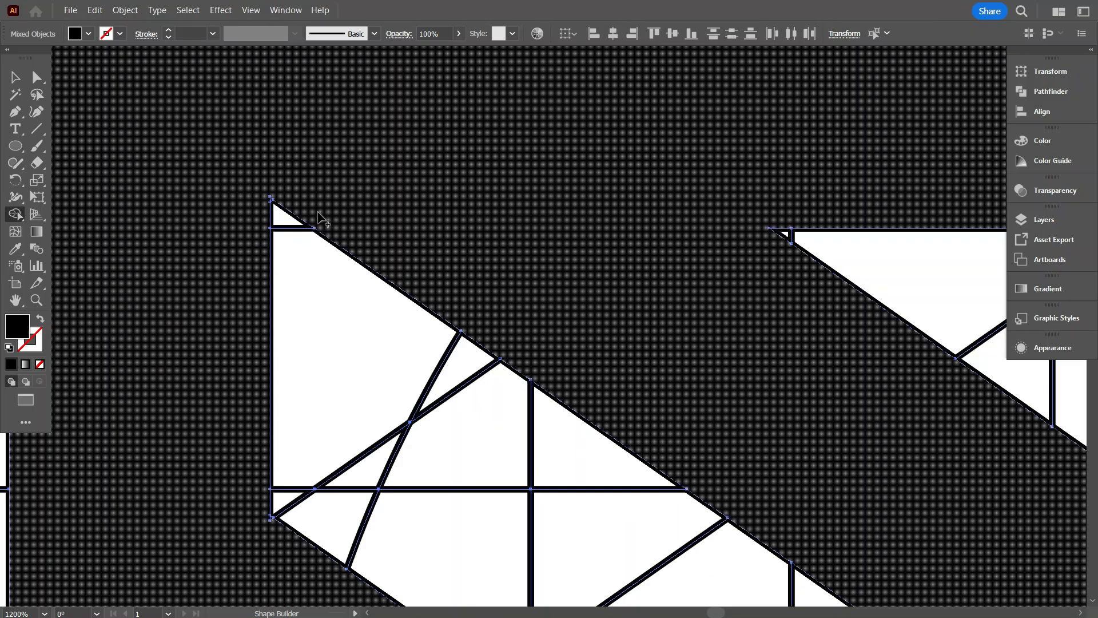
scroll(501, 216, "down", 2)
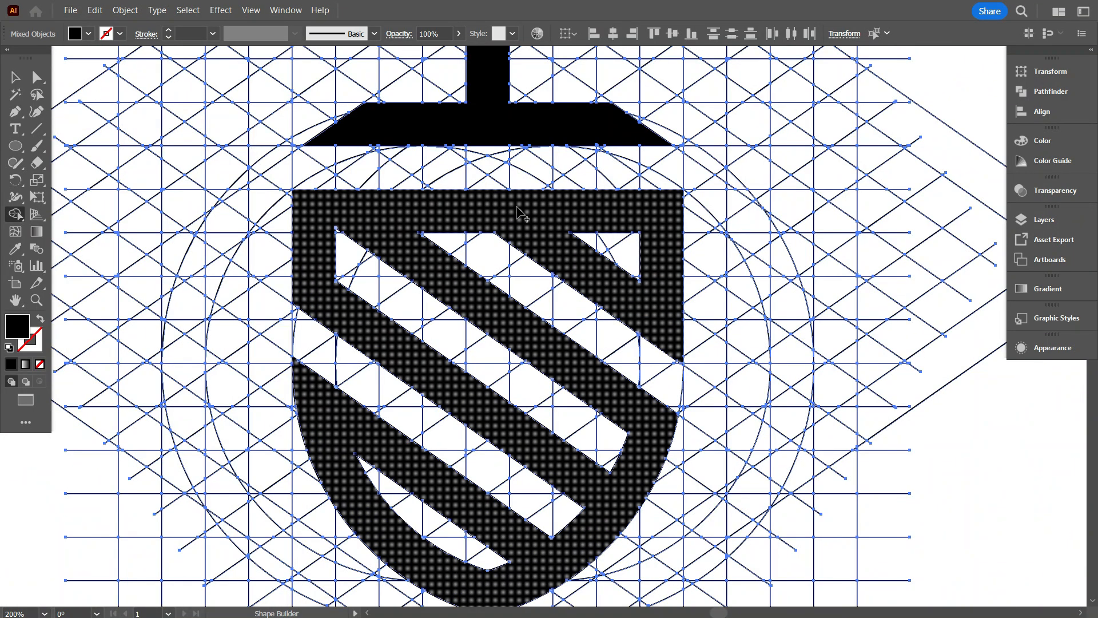
scroll(515, 167, "down", 1)
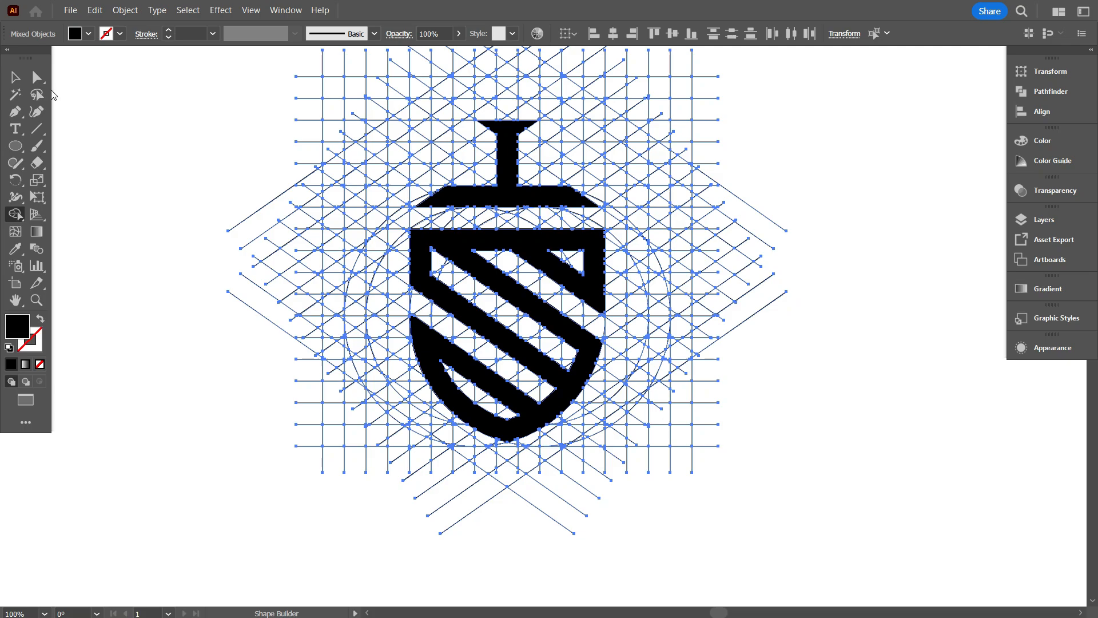
left_click(80, 162)
Move the shield and the bar group, with its diagonal lines, to the right of the grid and deselect them.
scroll(337, 286, "down", 1)
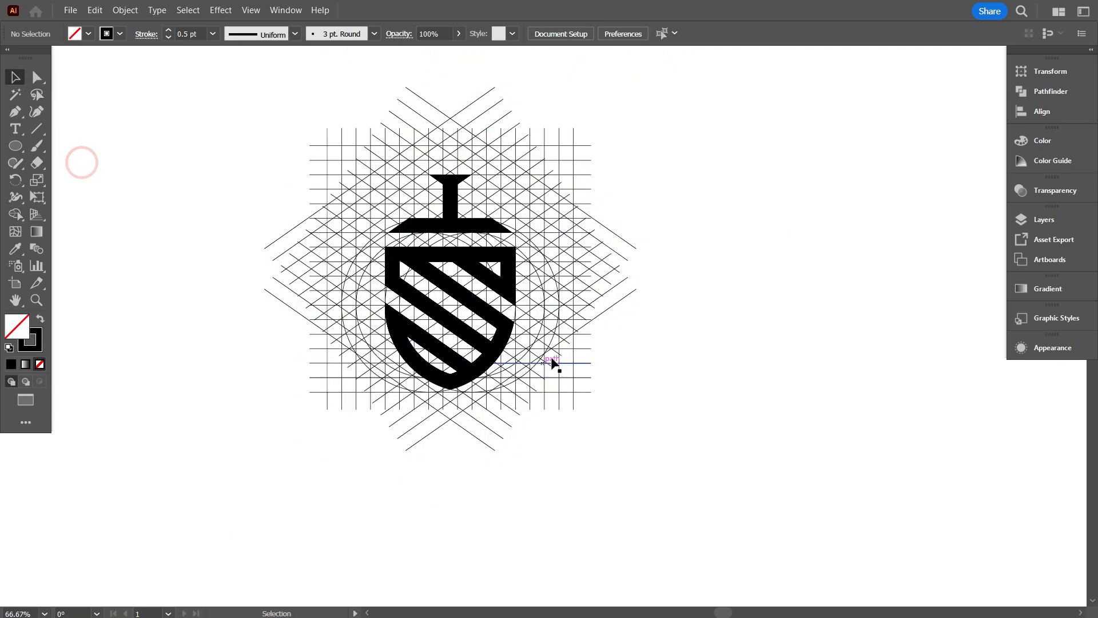
scroll(595, 349, "up", 3)
scroll(657, 319, "down", 2)
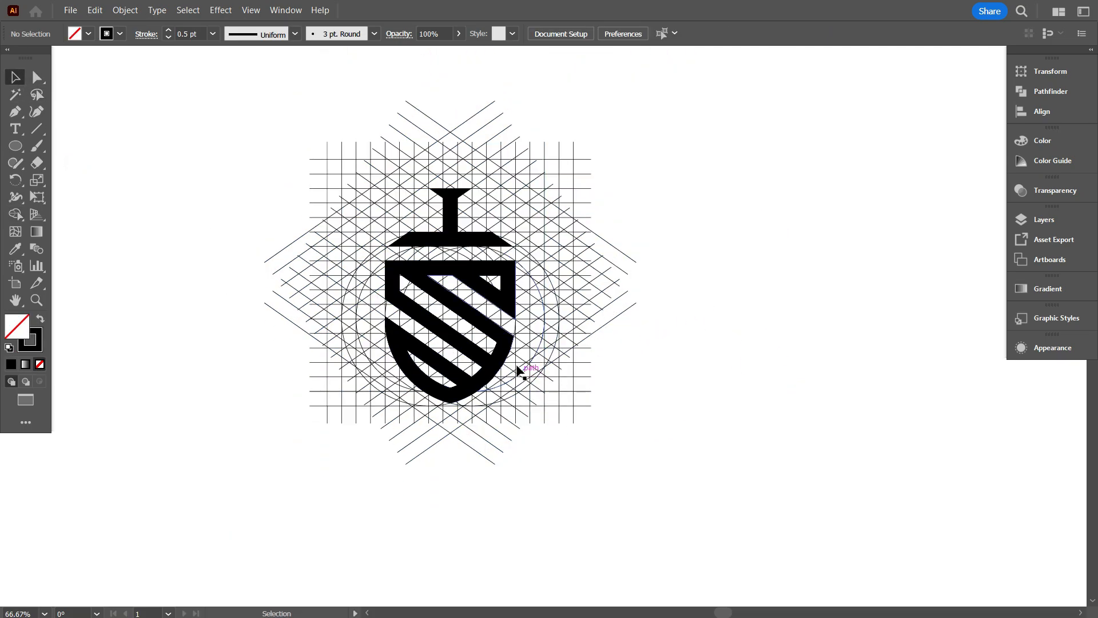
left_click(504, 349)
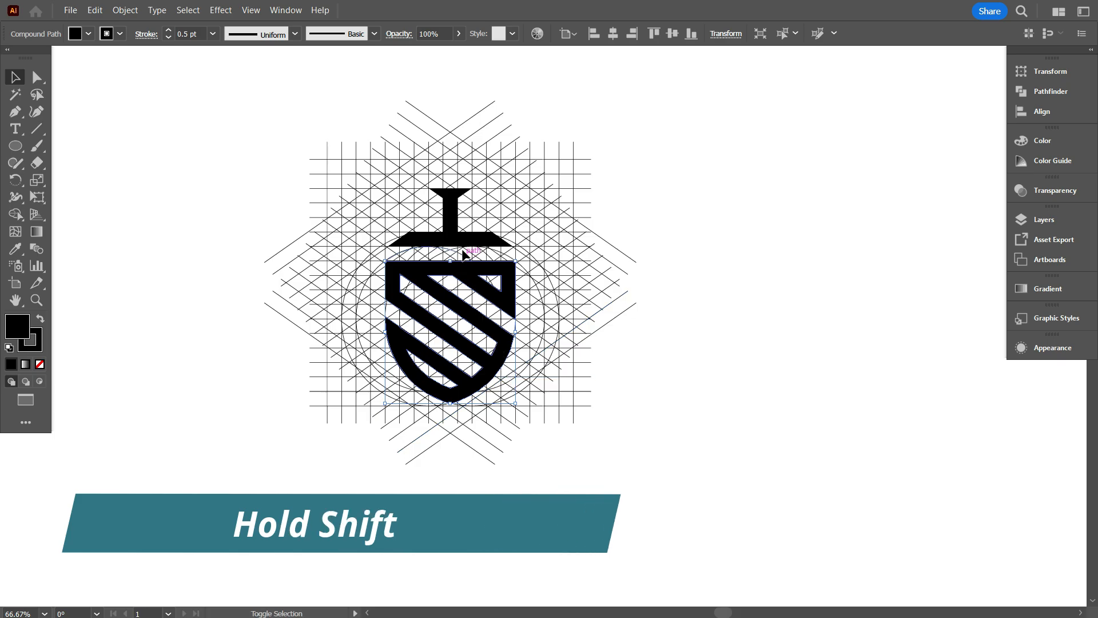
left_click(452, 230, "shift")
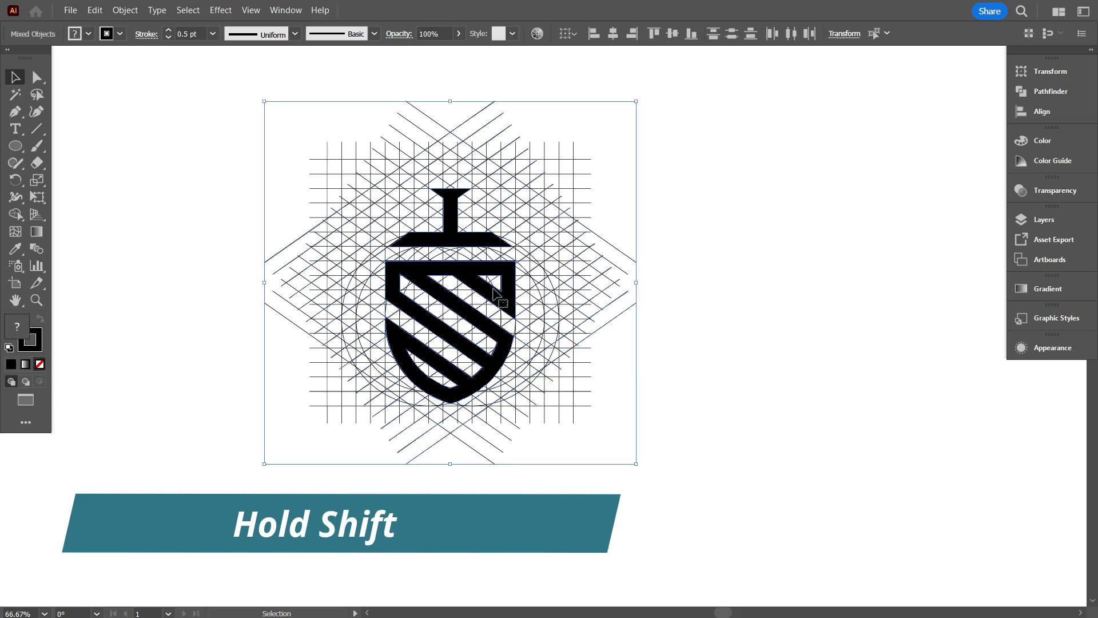
left_click_drag(504, 302, 828, 312)
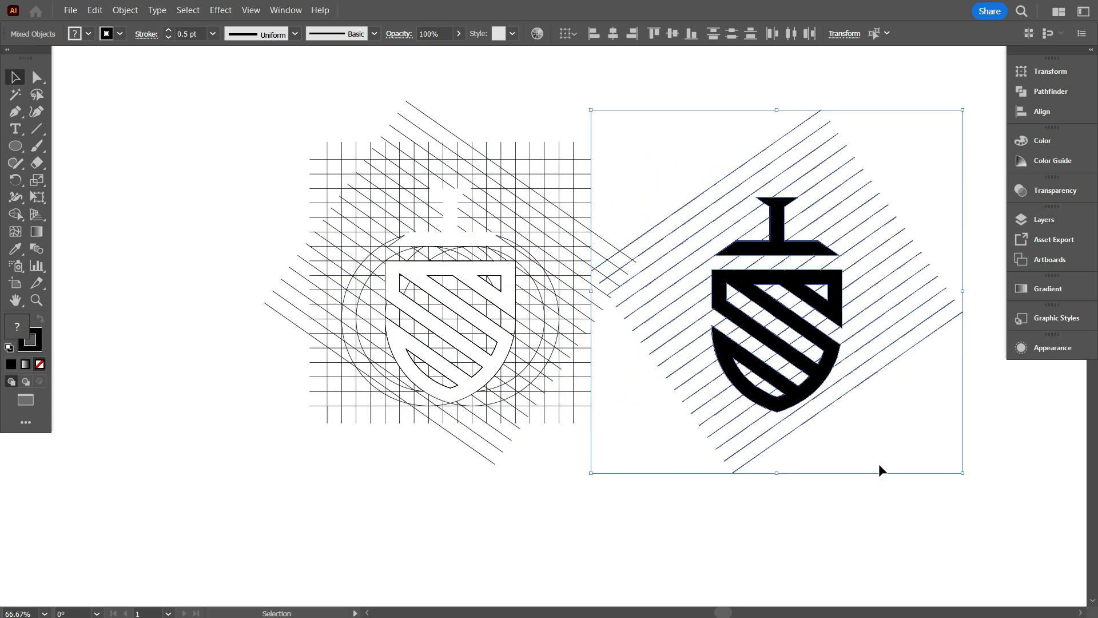
left_click(875, 536)
key("space")
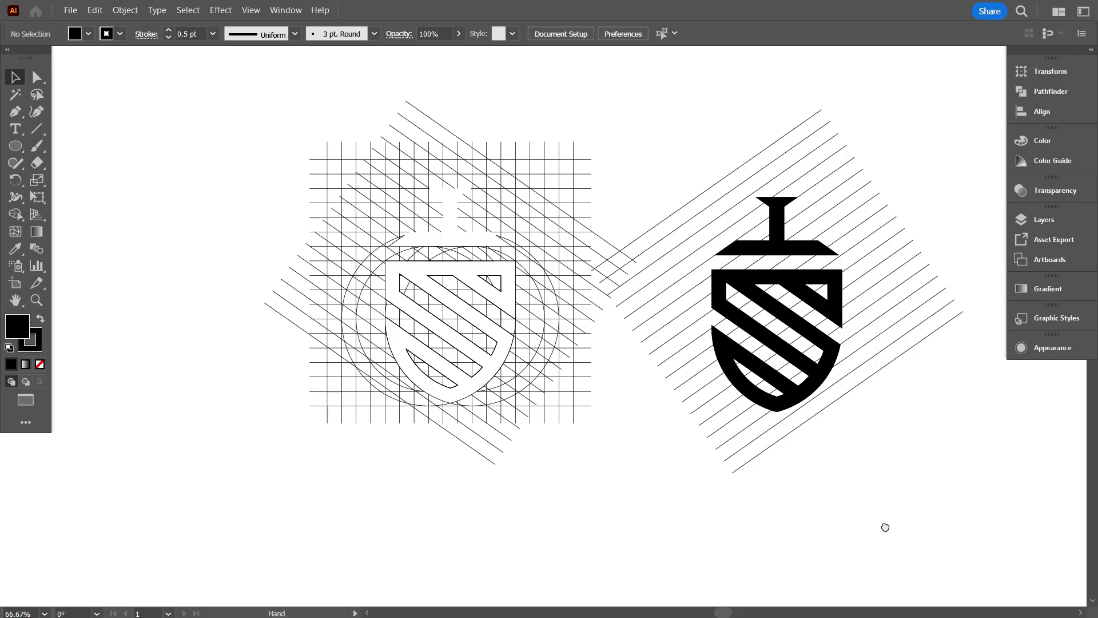
Ungroup the stem and bar from the diagonal lines and clear the selection.
left_click_drag(885, 524, 551, 500)
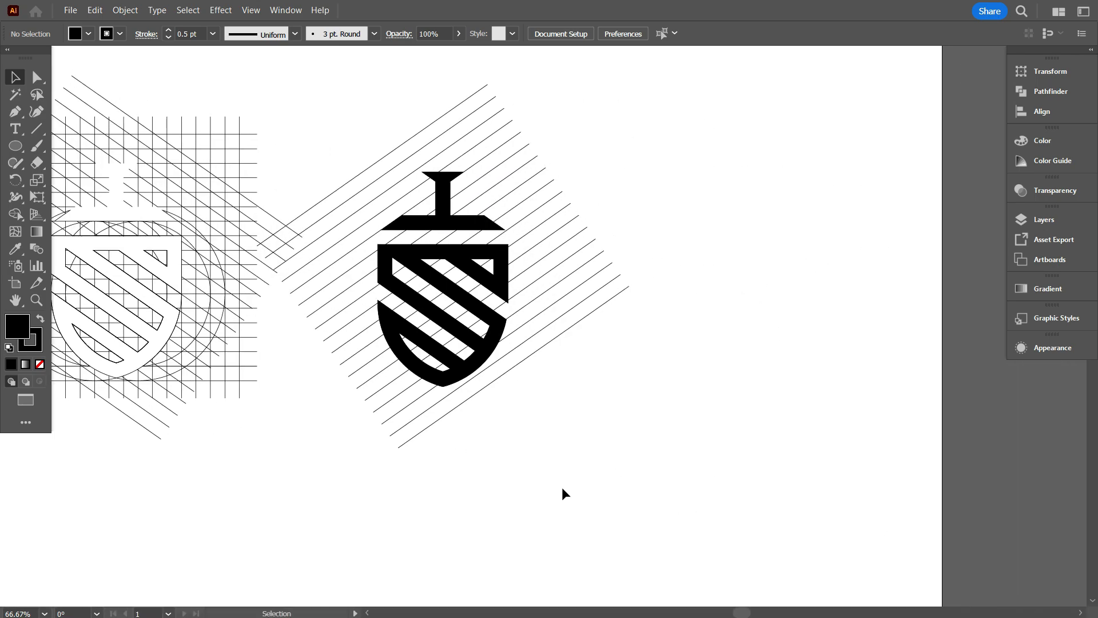
scroll(617, 441, "up", 1)
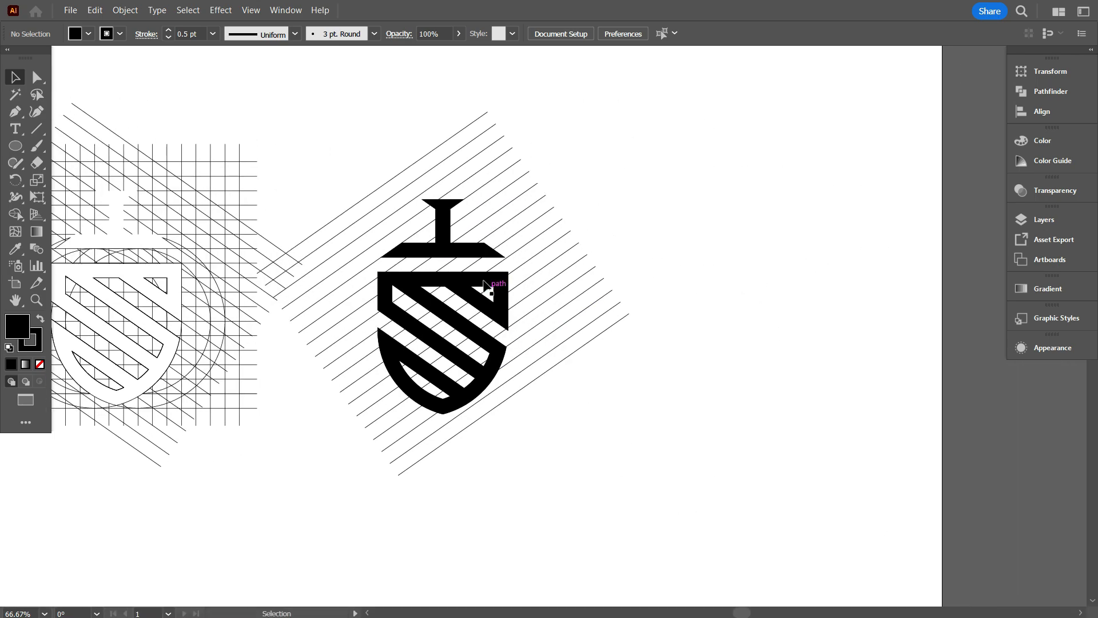
left_click(462, 256)
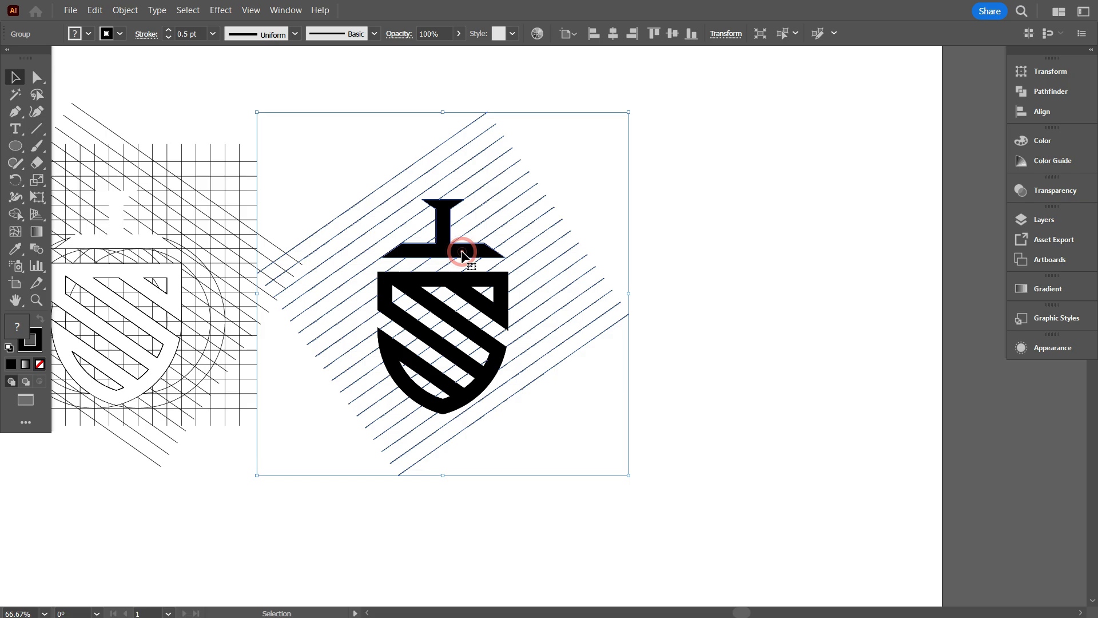
right_click(646, 177)
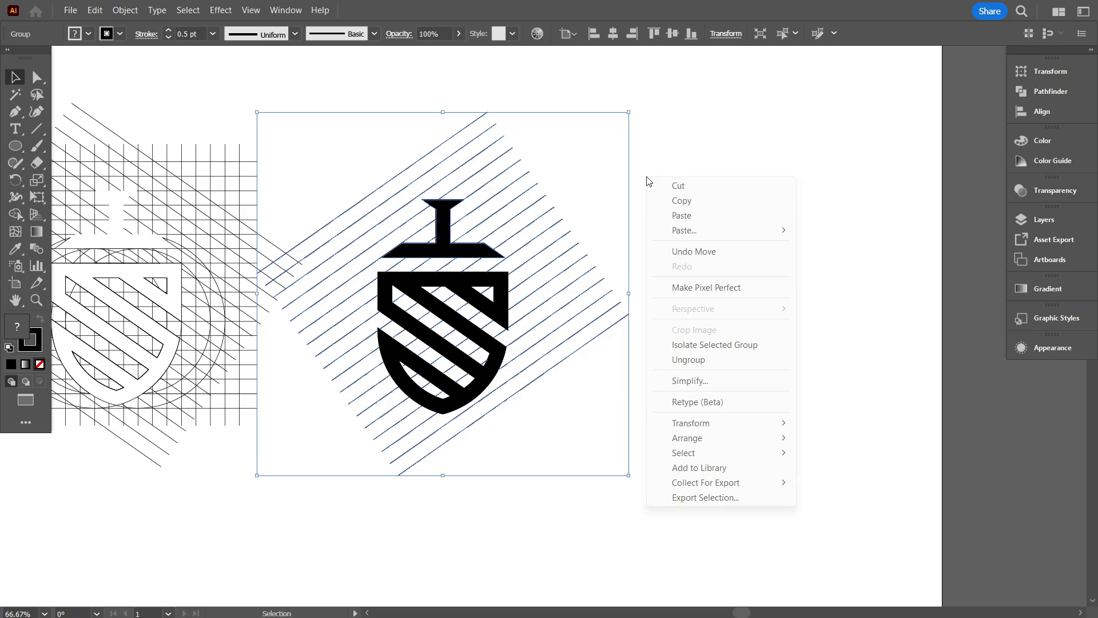
left_click(733, 359)
left_click(785, 332)
Move the stem-and-bar shape together with the shield off the diagonal lines into the empty area on their right.
left_click(464, 250)
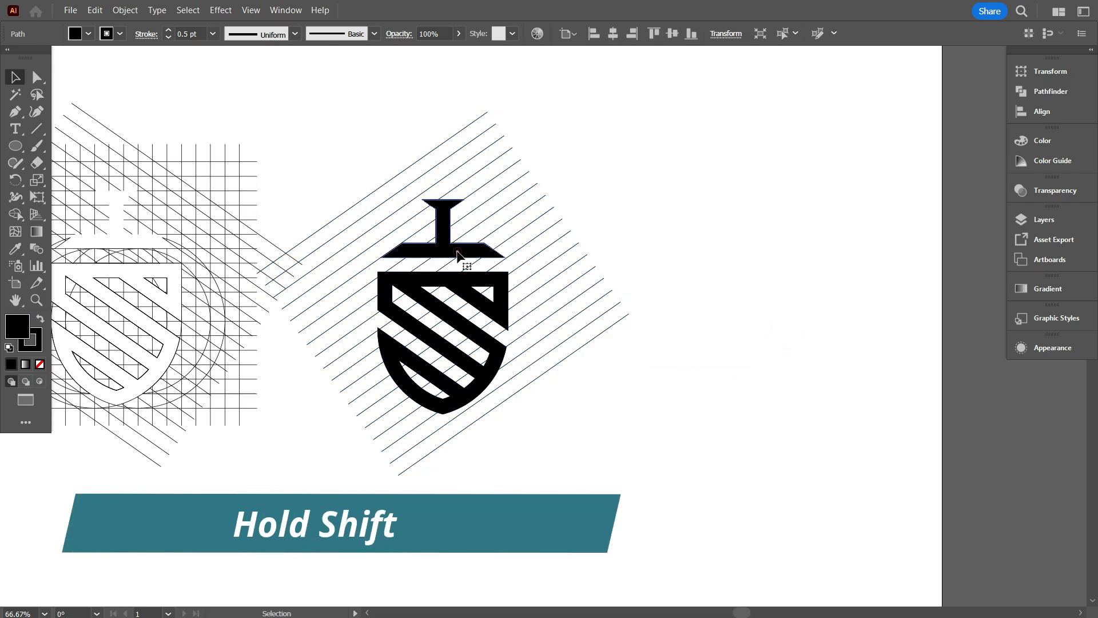
left_click(488, 311, "shift")
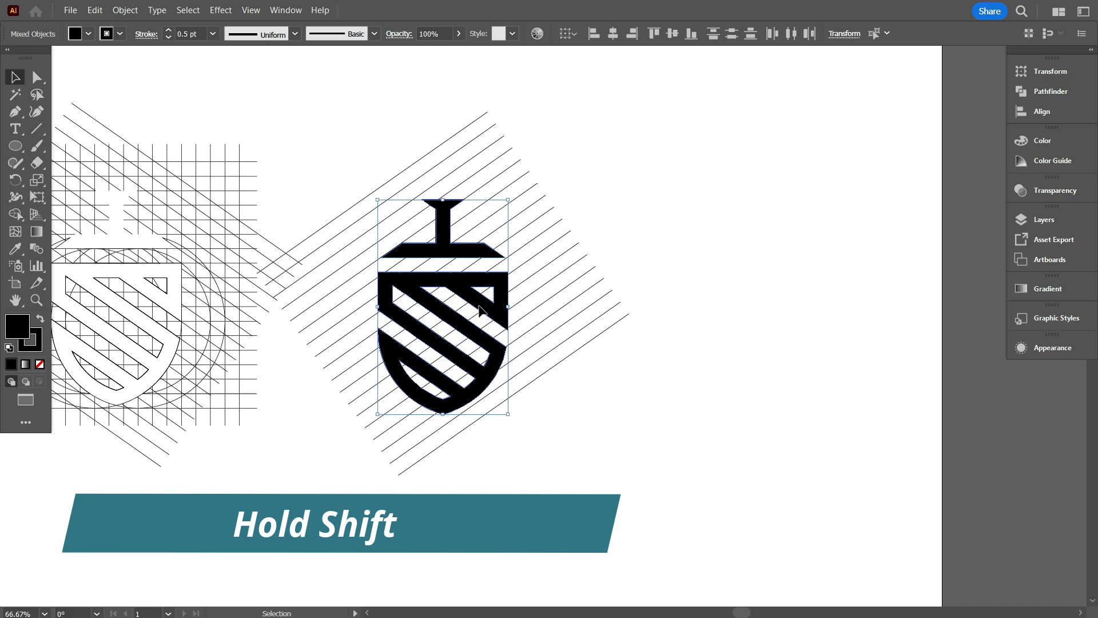
left_click_drag(488, 310, 807, 315)
left_click(601, 451)
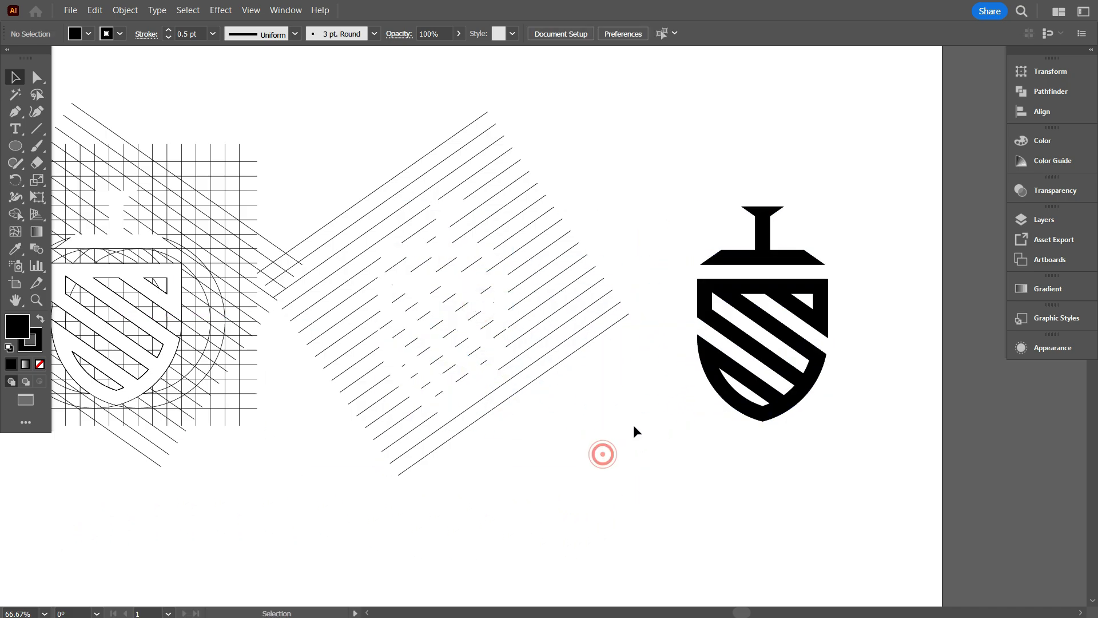
Delete the leftover grid, circles and diagonal lines, keeping only the finished black logo.
scroll(901, 357, "up", 4)
scroll(915, 369, "up", 3)
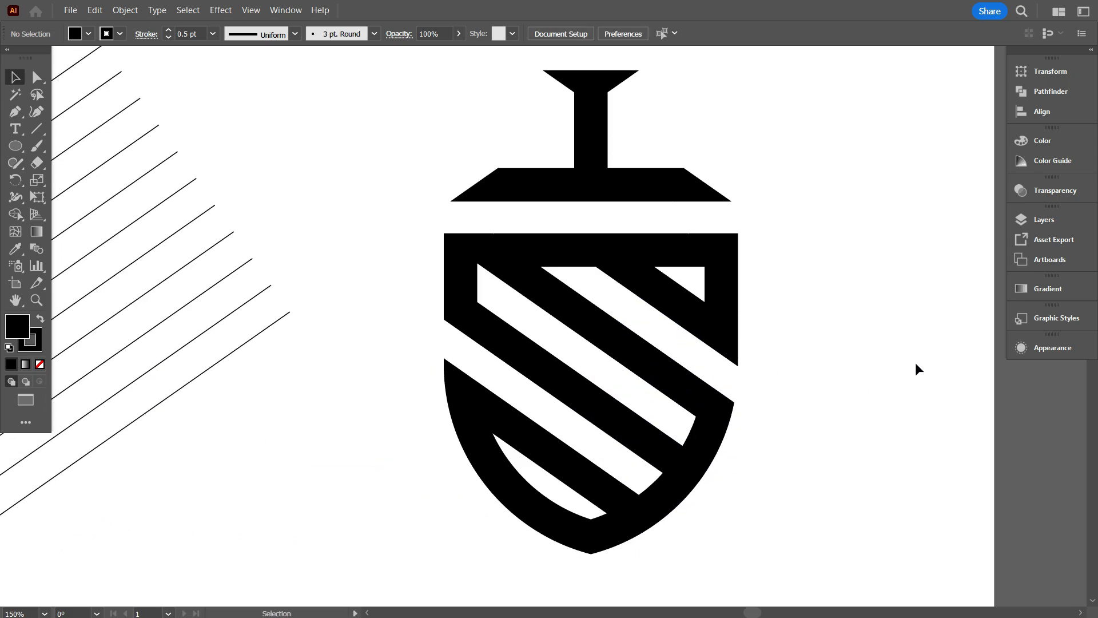
scroll(915, 369, "down", 2)
scroll(915, 362, "down", 2)
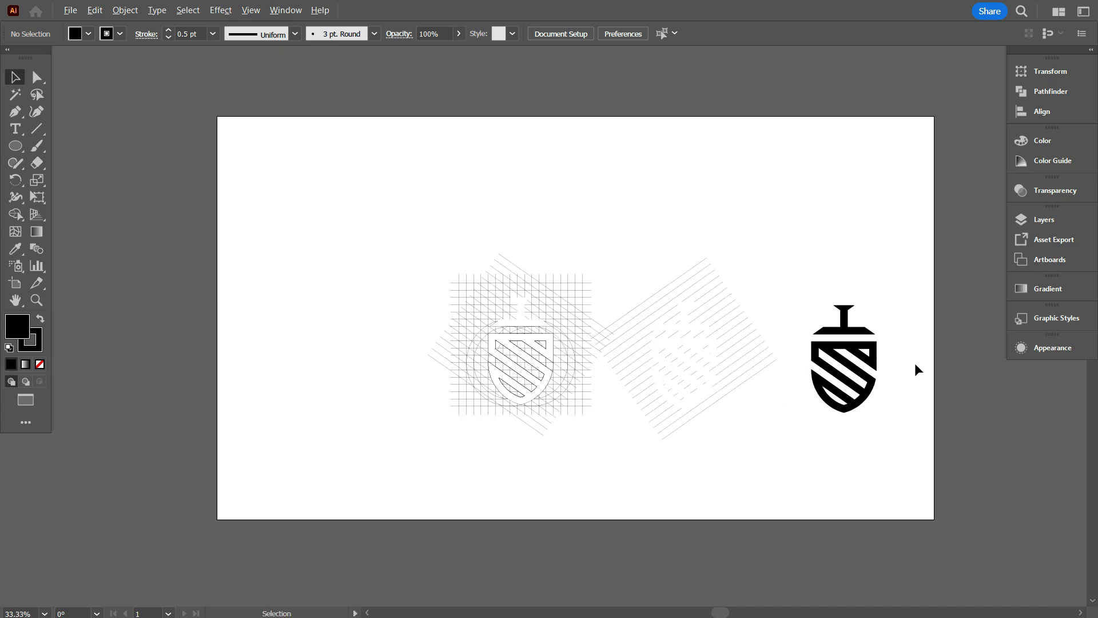
left_click_drag(338, 216, 771, 462)
key("Delete")
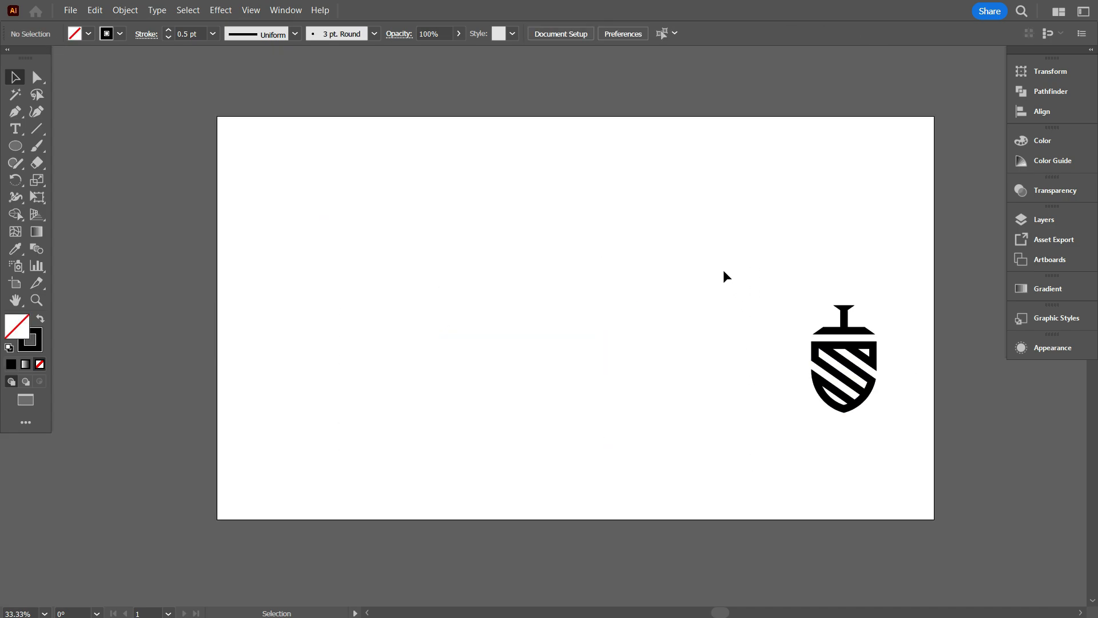
Group all parts of the logo and centre the group horizontally and vertically on the artboard.
left_click_drag(716, 218, 926, 496)
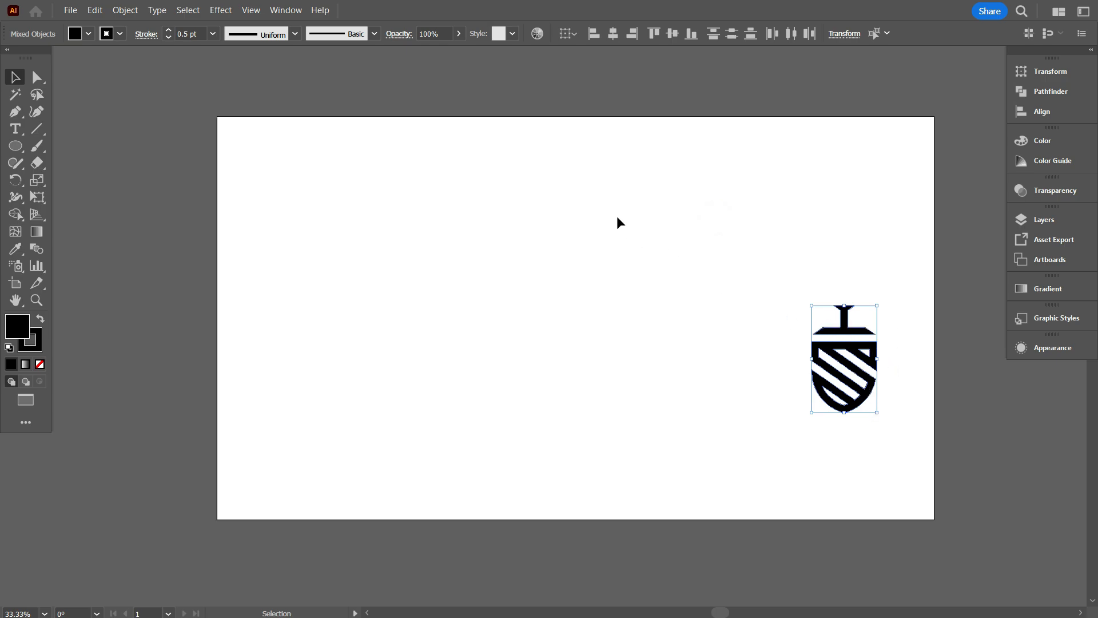
right_click(589, 193)
left_click(654, 367)
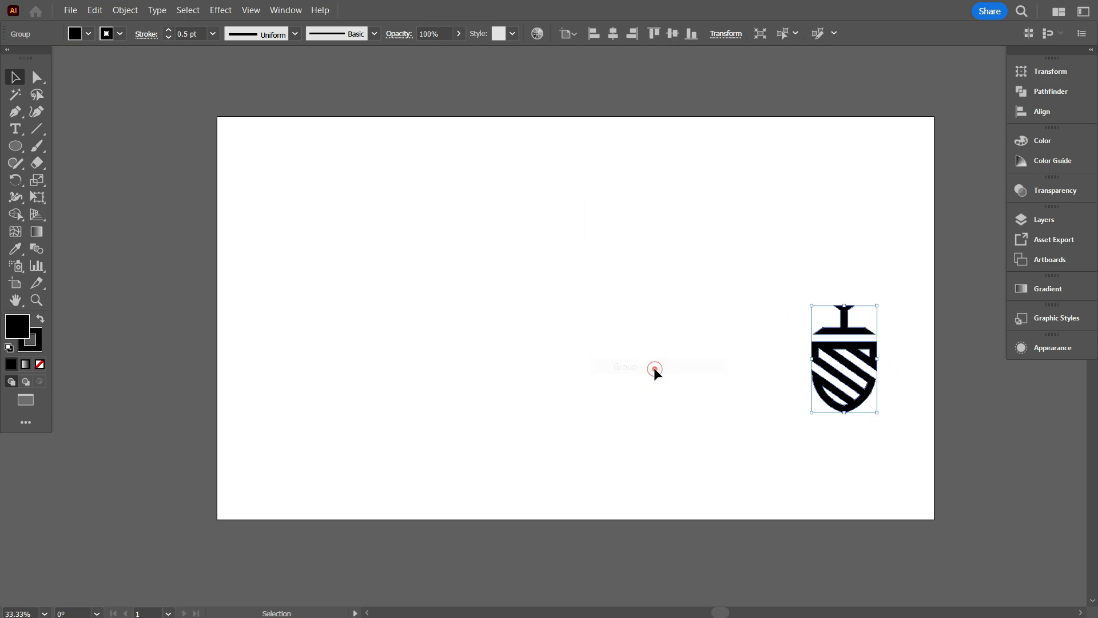
left_click(612, 34)
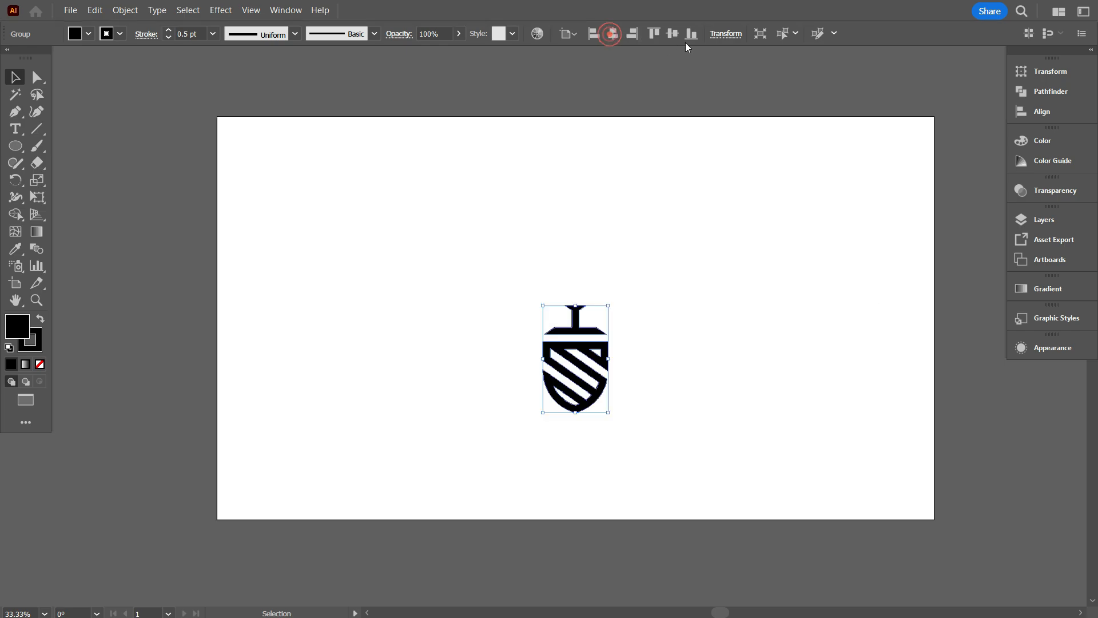
left_click(672, 33)
Set the logo group's stroke weight to 2 pt and deselect it.
scroll(615, 355, "up", 2)
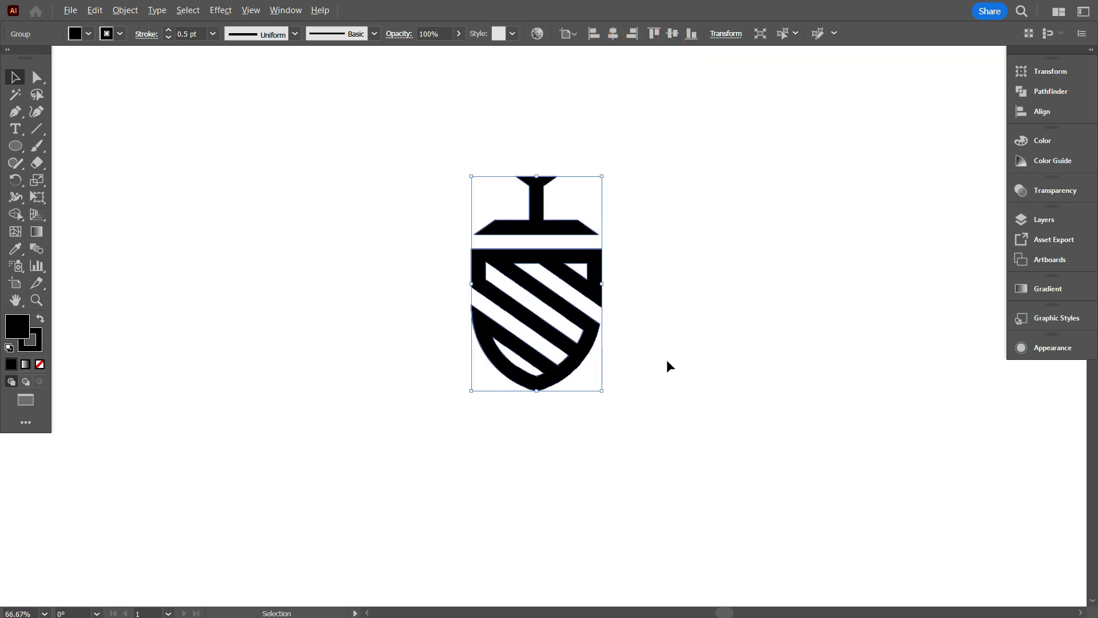
scroll(711, 360, "up", 1)
left_click_drag(700, 365, 789, 371)
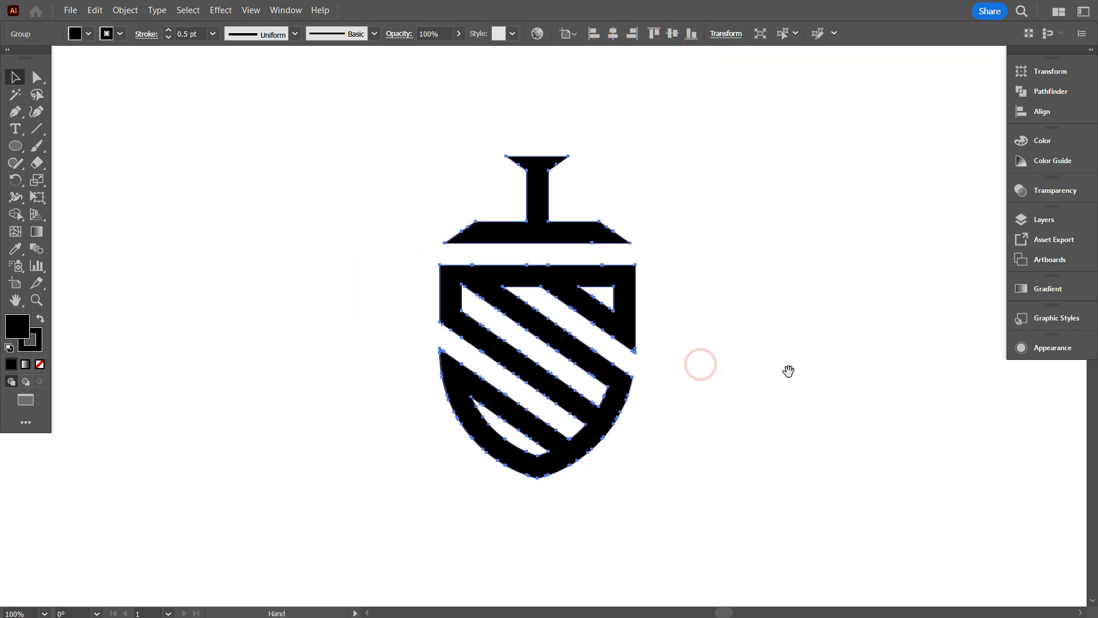
double_click(197, 35)
type("3")
key("Return")
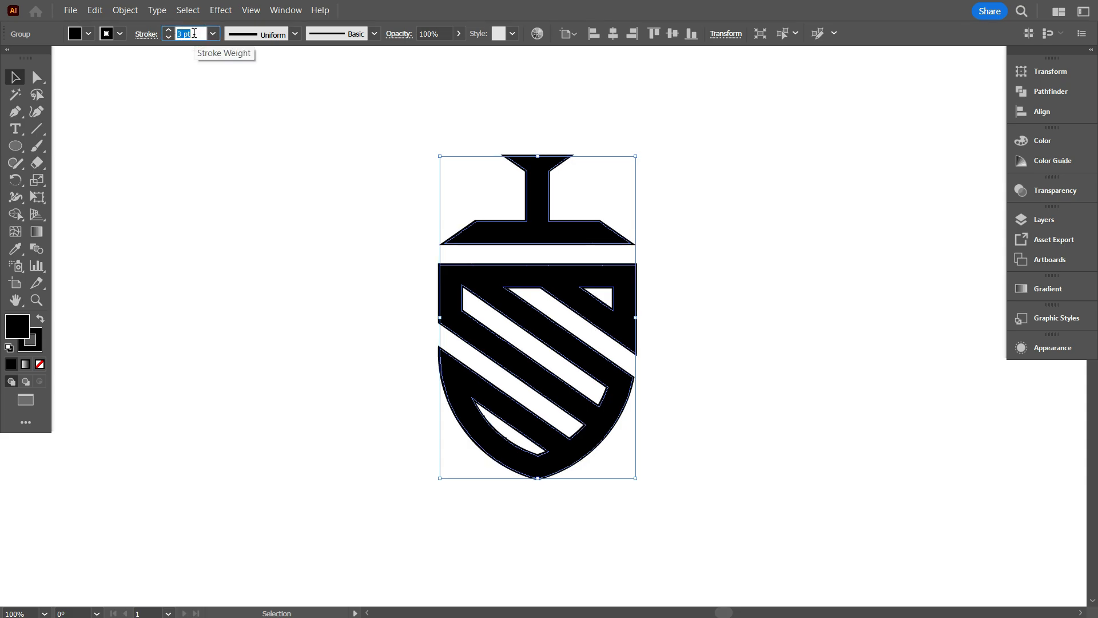
key("Down")
left_click(221, 154)
scroll(378, 420, "down", 1)
scroll(616, 456, "down", 1)
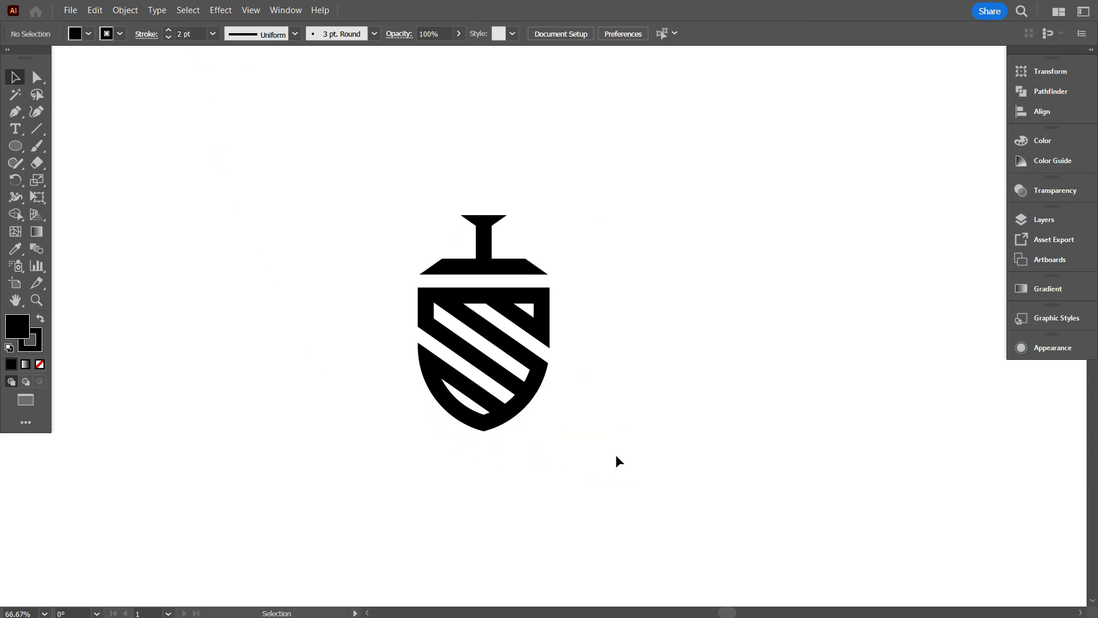
scroll(613, 446, "down", 1)
Expand the logo group's appearance, then expand its fill and stroke into plain shapes.
left_click_drag(611, 440, 350, 255)
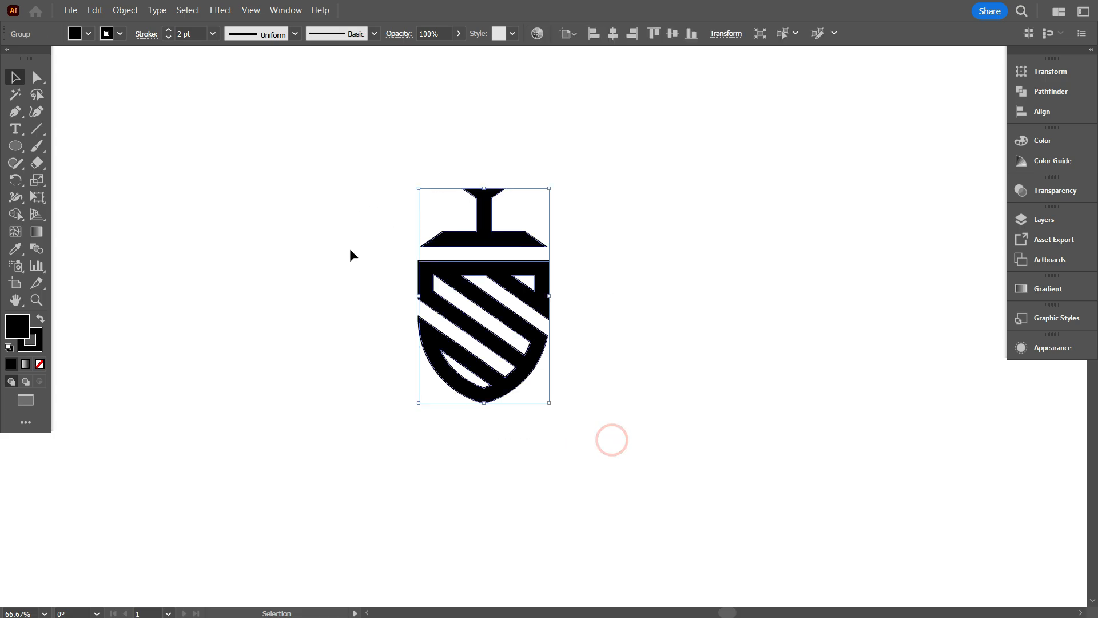
scroll(381, 293, "up", 1)
scroll(386, 296, "up", 1)
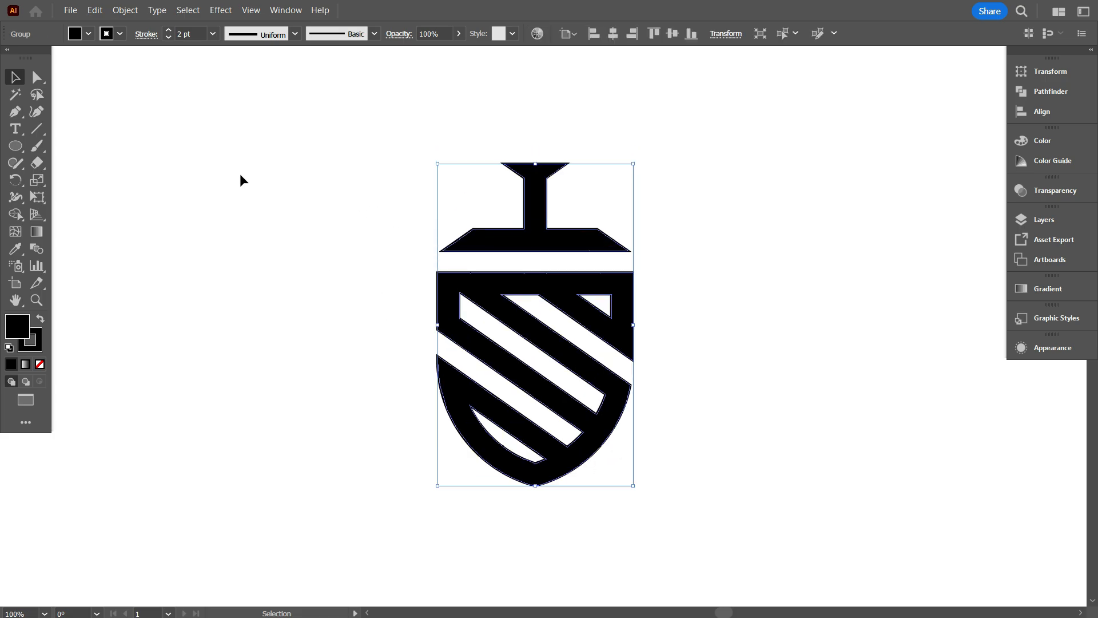
left_click(125, 11)
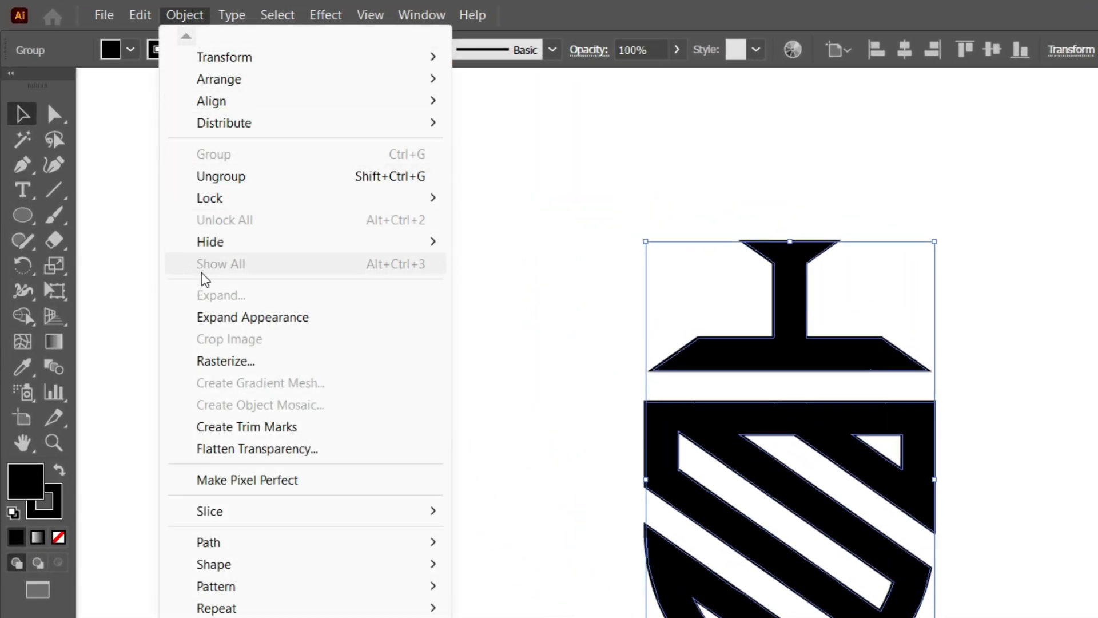
left_click(241, 316)
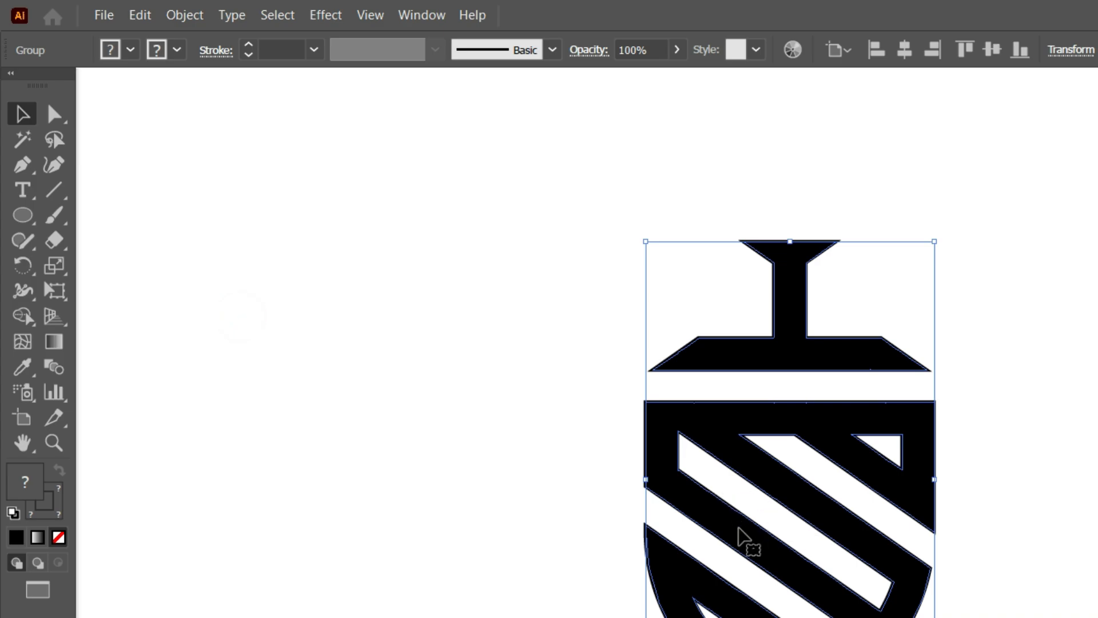
left_click(189, 19)
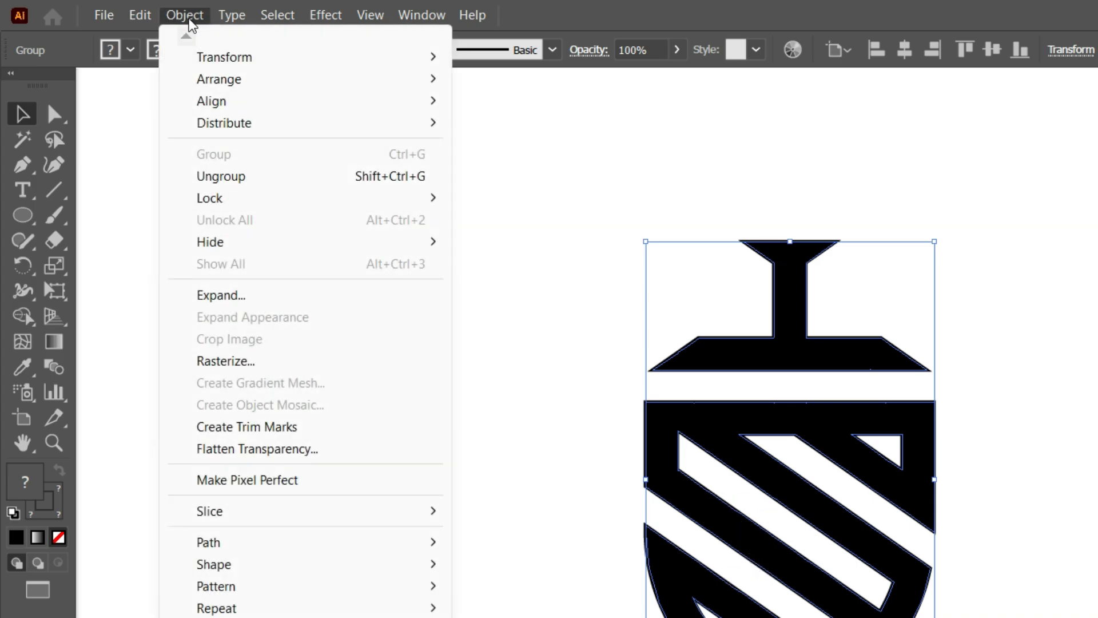
left_click(246, 294)
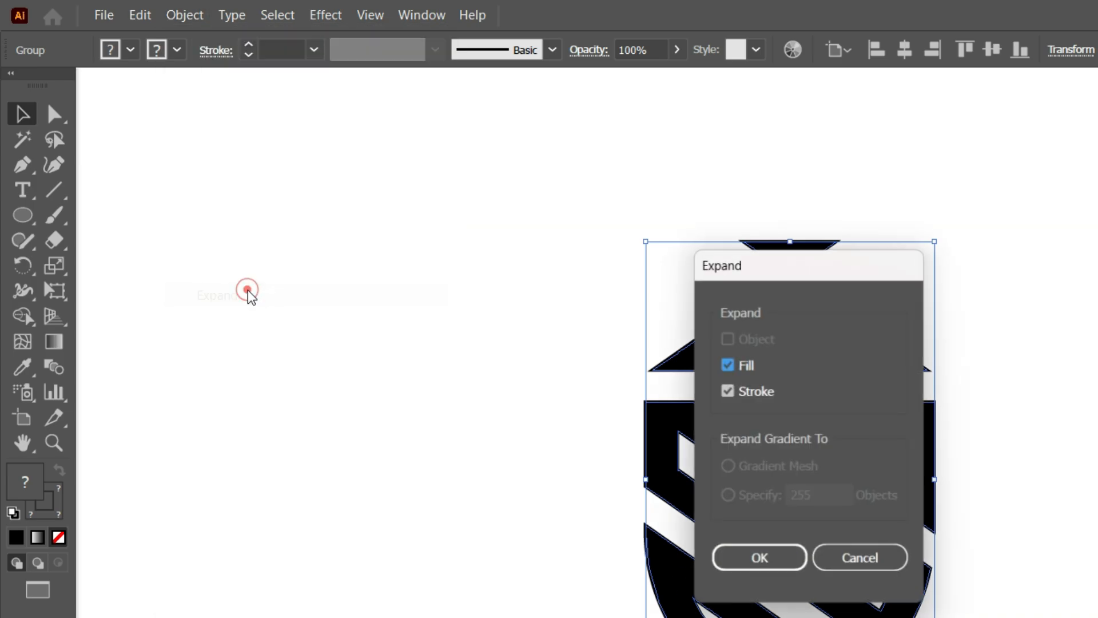
left_click(764, 563)
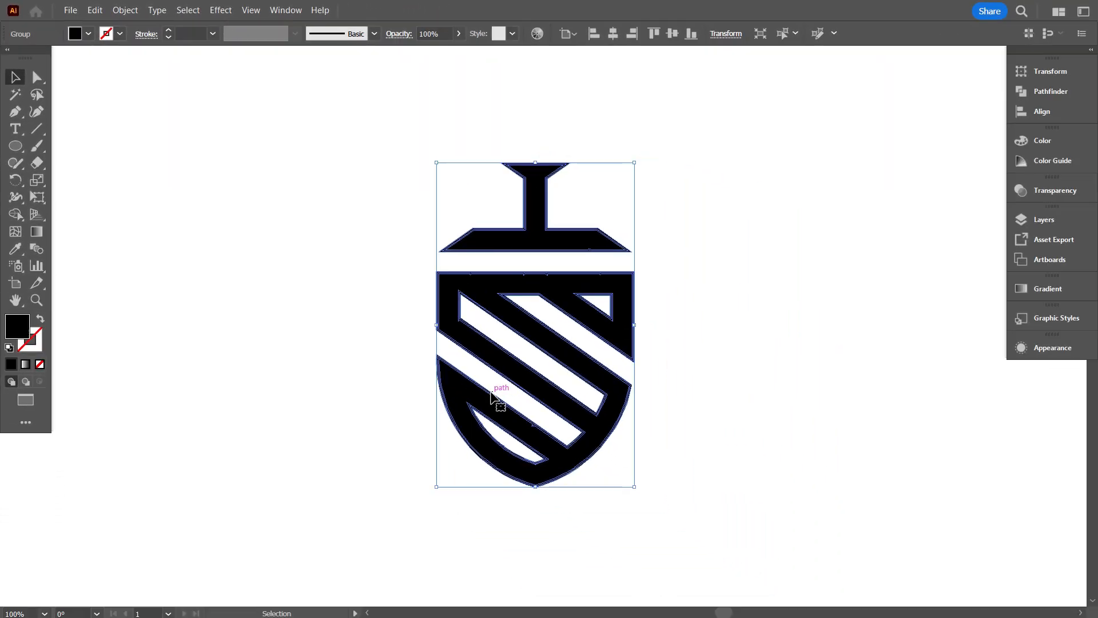
Merge the expanded logo pieces with Pathfinder Unite and deselect the result.
left_click(1041, 93)
left_click(859, 106)
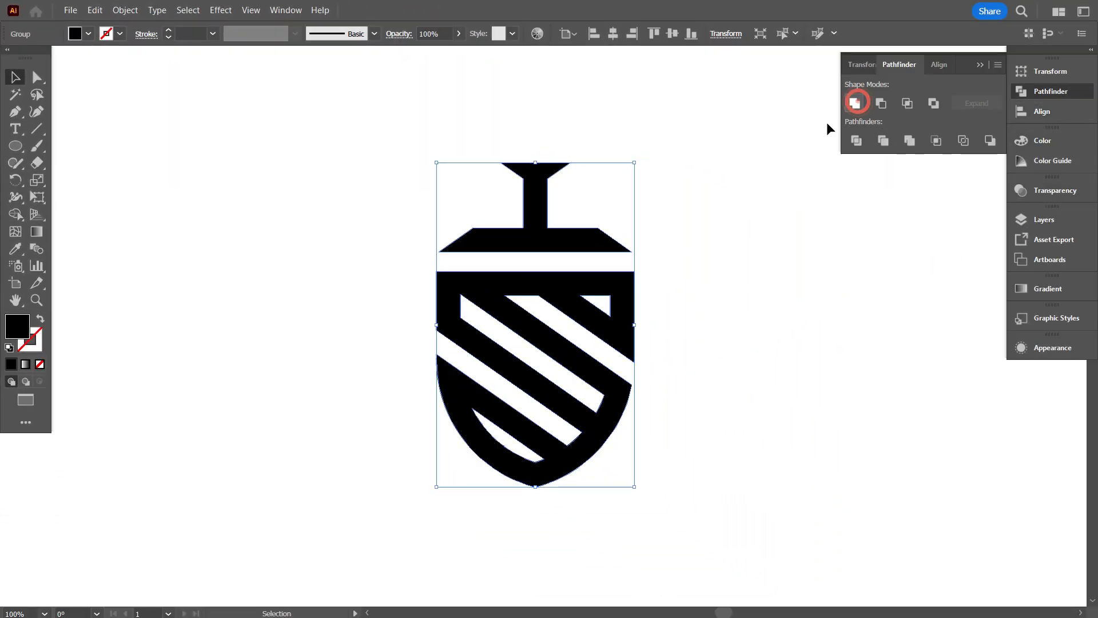
left_click(707, 251)
scroll(410, 378, "down", 1)
scroll(410, 377, "down", 2)
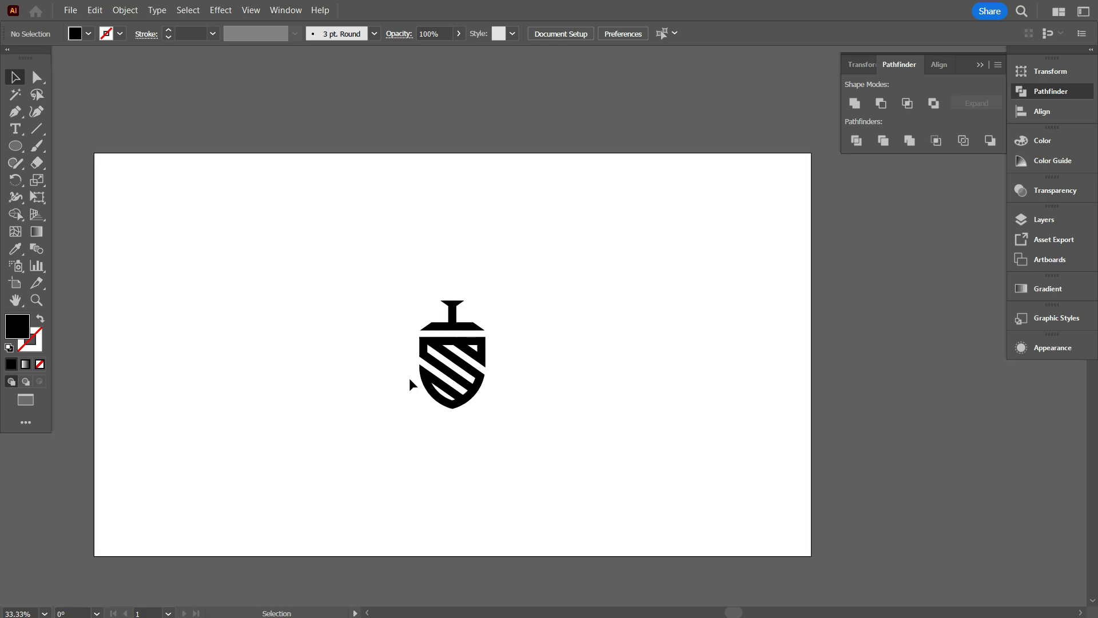
Draw a black rectangle with no stroke covering the whole artboard.
scroll(410, 378, "down", 1)
left_click_drag(349, 417, 404, 410)
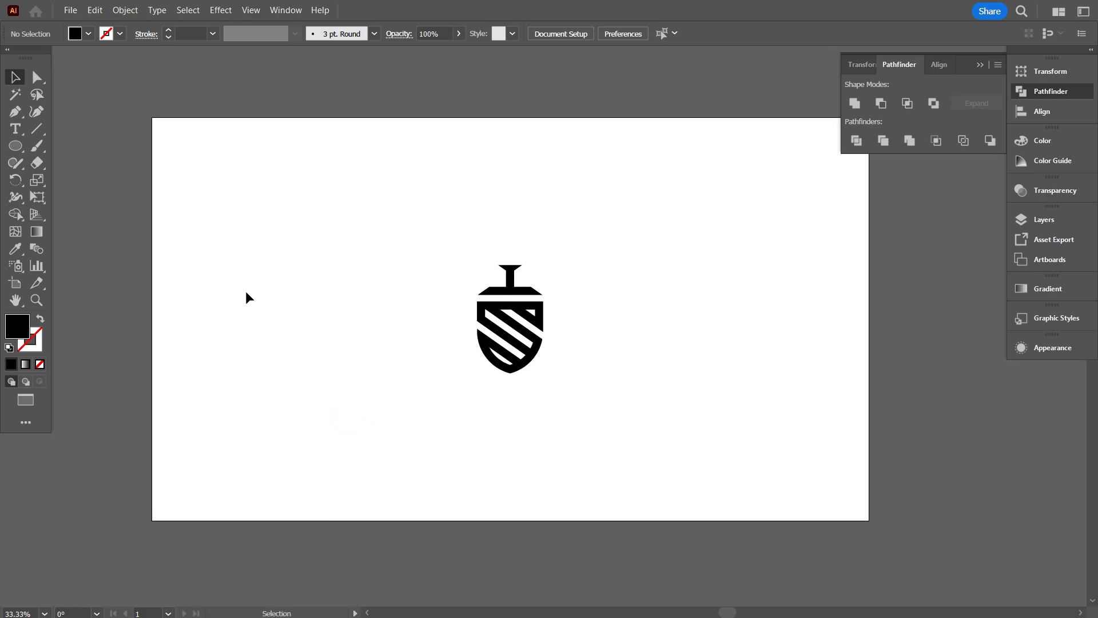
left_click_drag(16, 146, 47, 147)
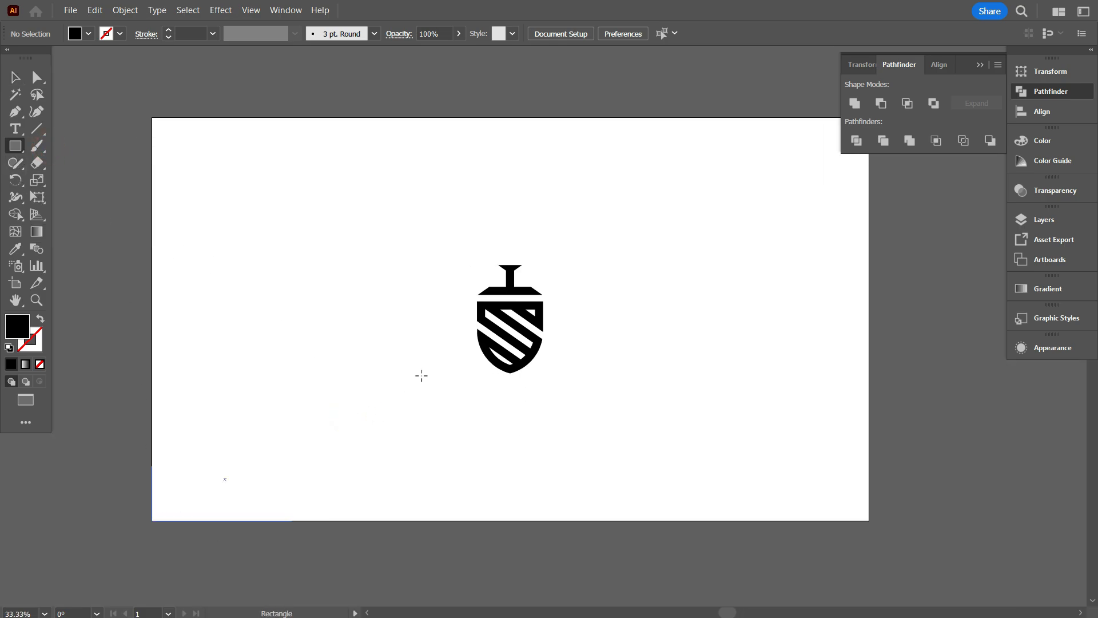
left_click_drag(421, 376, 869, 117)
Send the black background rectangle to the back and lock it.
right_click(513, 213)
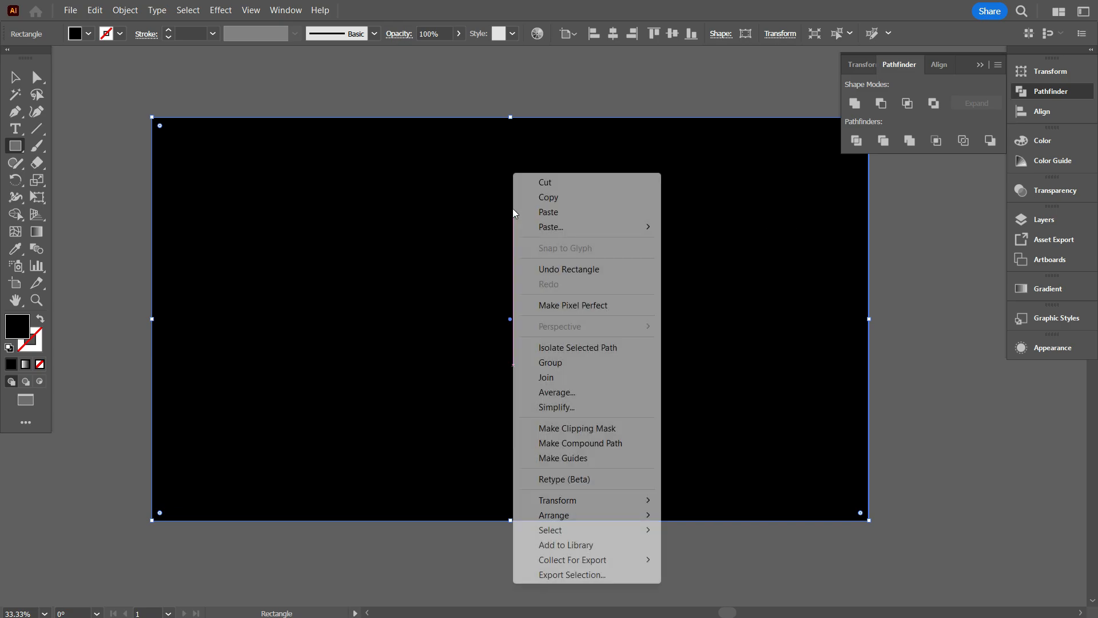
mouse_move(601, 515)
left_click(750, 560)
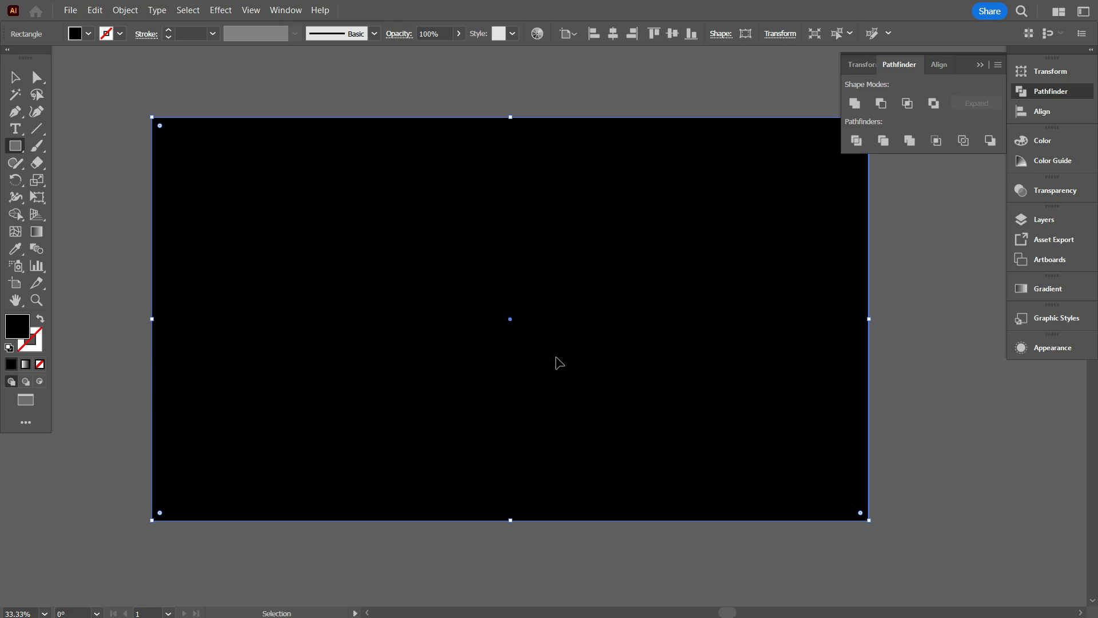
key("ctrl+2")
Select the logo over the black background and fill it with red.
left_click(17, 80)
left_click_drag(379, 190, 761, 506)
scroll(527, 339, "up", 3)
scroll(691, 330, "down", 1)
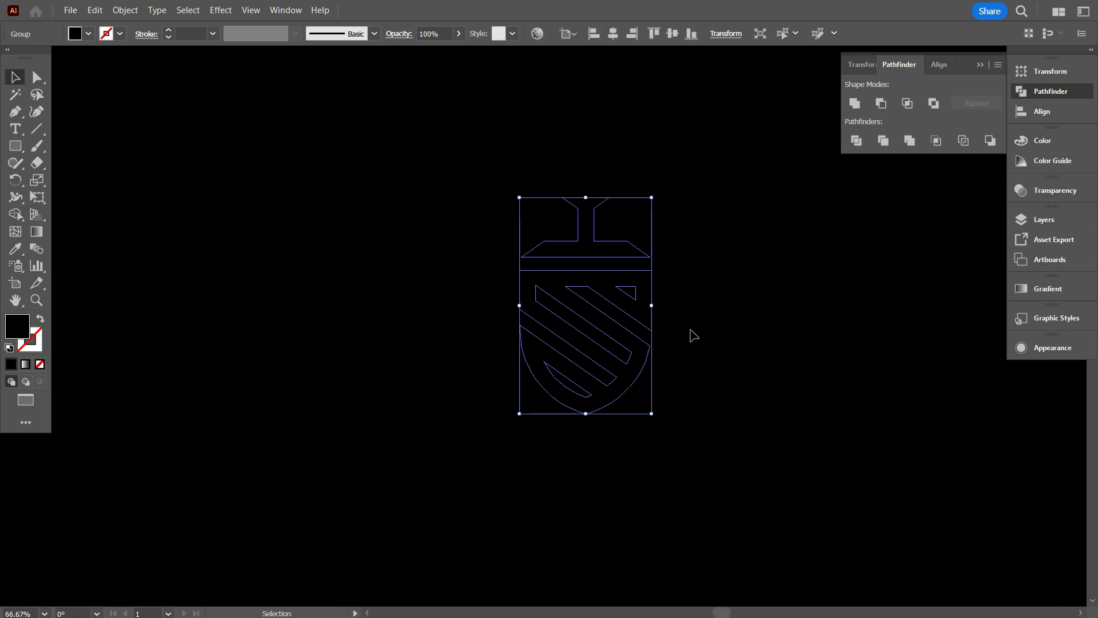
left_click_drag(697, 341, 626, 344)
left_click(89, 35)
left_click(54, 63)
left_click(188, 232)
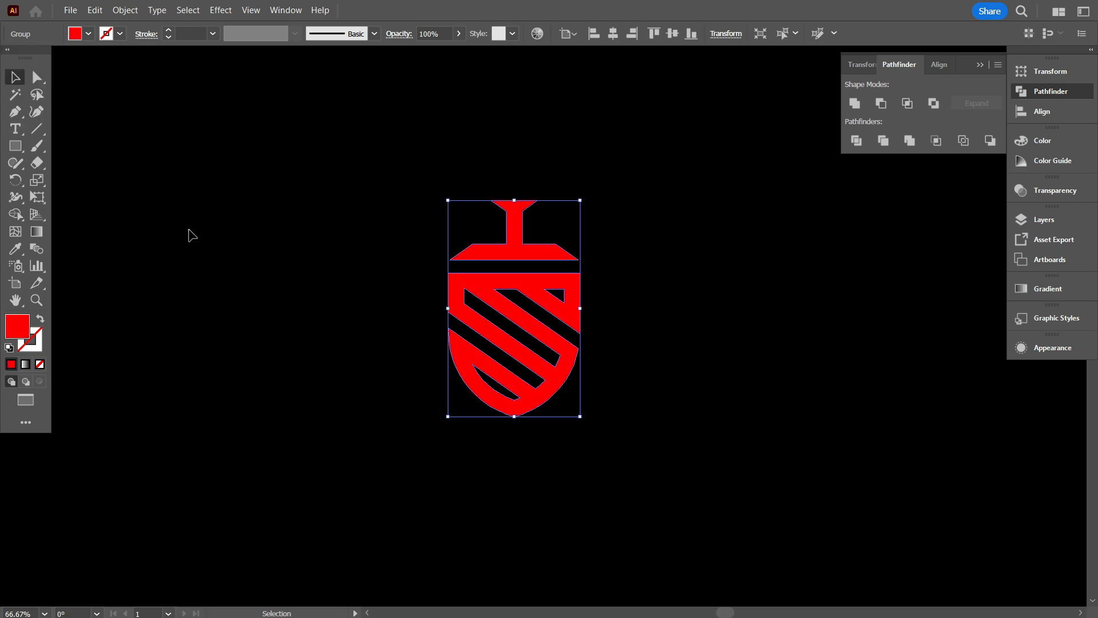
left_click(190, 234)
Duplicate the red logo to its right and fill the copy with white.
scroll(373, 437, "up", 1)
left_click_drag(574, 440, 464, 440)
left_click_drag(457, 385, 659, 387)
left_click(89, 34)
left_click(29, 57)
Align the red and white logos to their vertical centres and deselect them.
left_click_drag(202, 179, 751, 427)
left_click(675, 34)
left_click(716, 184)
scroll(754, 399, "down", 1)
scroll(768, 407, "up", 1)
scroll(683, 438, "down", 1)
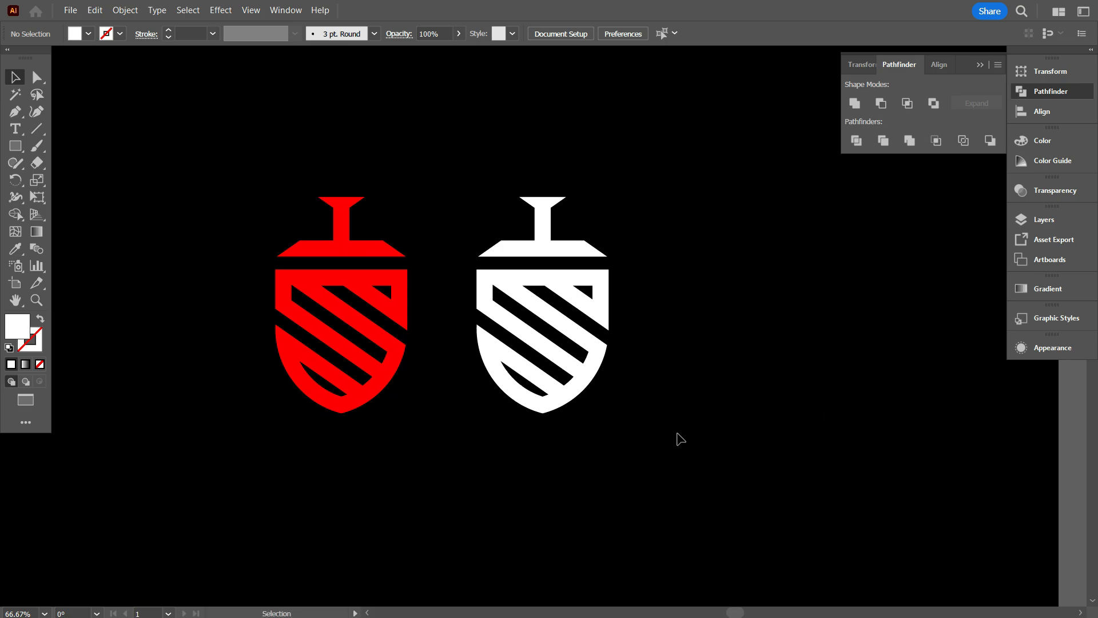
Duplicate the red logo to its left, so the copy sits in line with the other two.
left_click_drag(664, 446, 701, 458)
left_click_drag(485, 441, 529, 395)
left_click(485, 343)
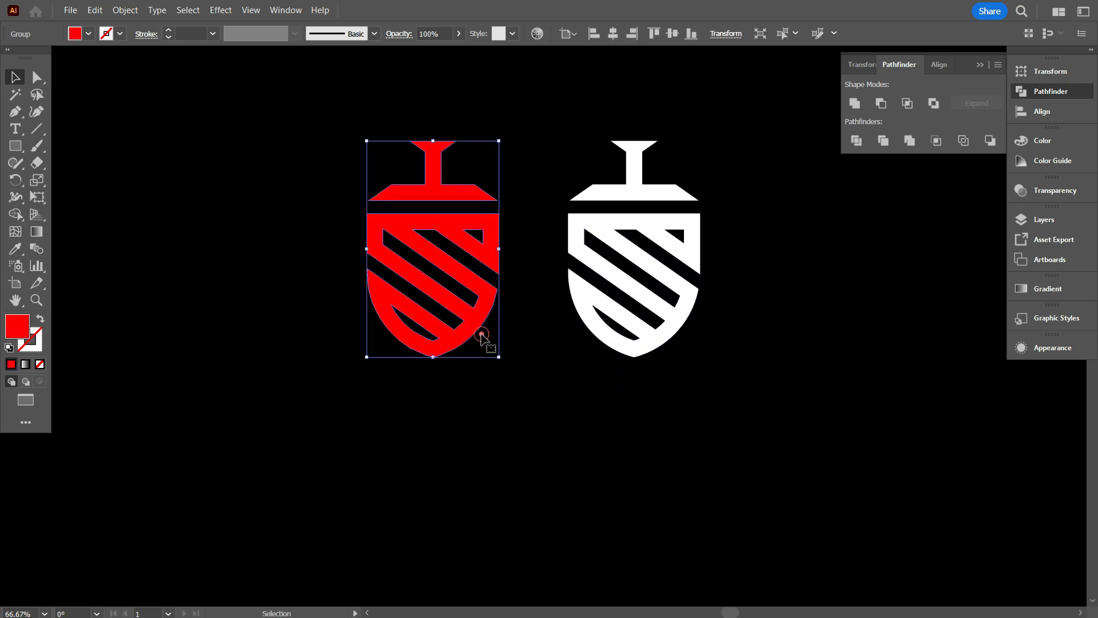
left_click_drag(480, 326, 272, 327)
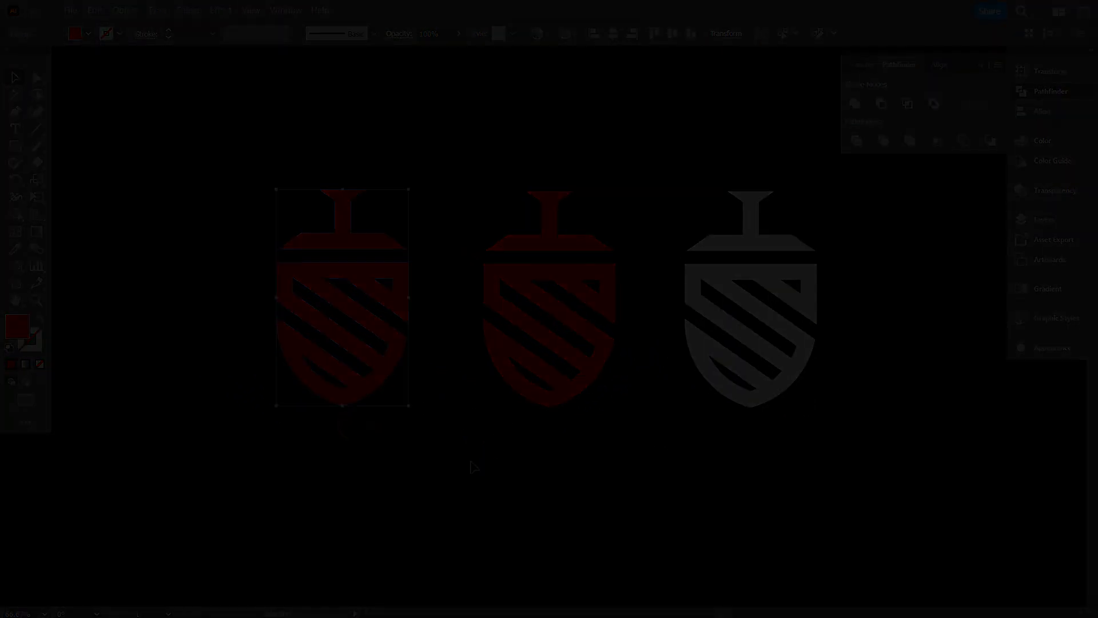